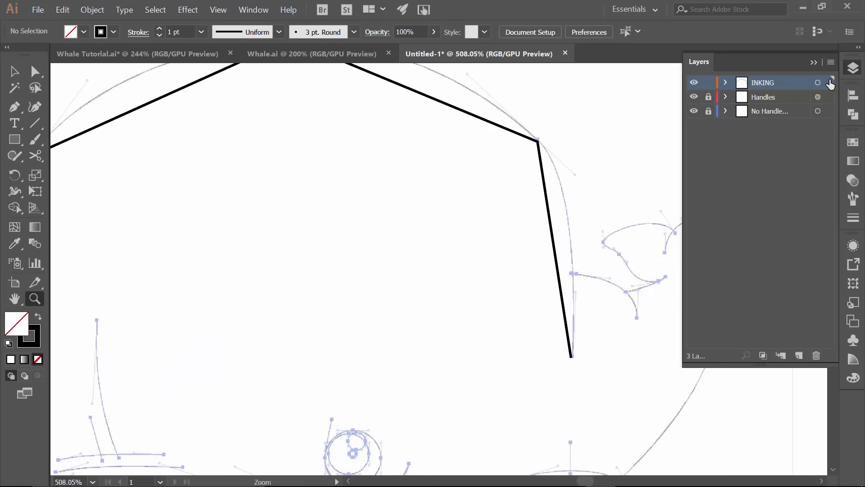
- Curve the straight body outline's right end, upper-right corner and top anchors with the Anchor Point tool, following the guide handles
left_click(815, 63)
left_click_drag(548, 141, 638, 178)
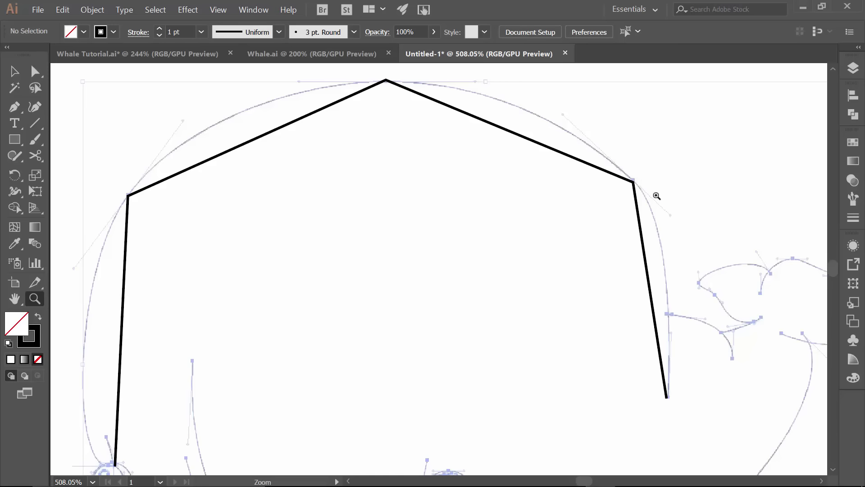
key("shift+c")
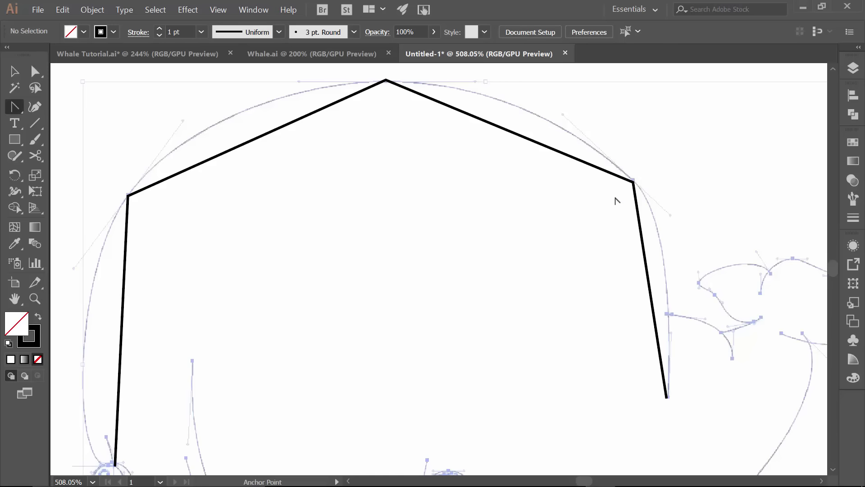
left_click(16, 107)
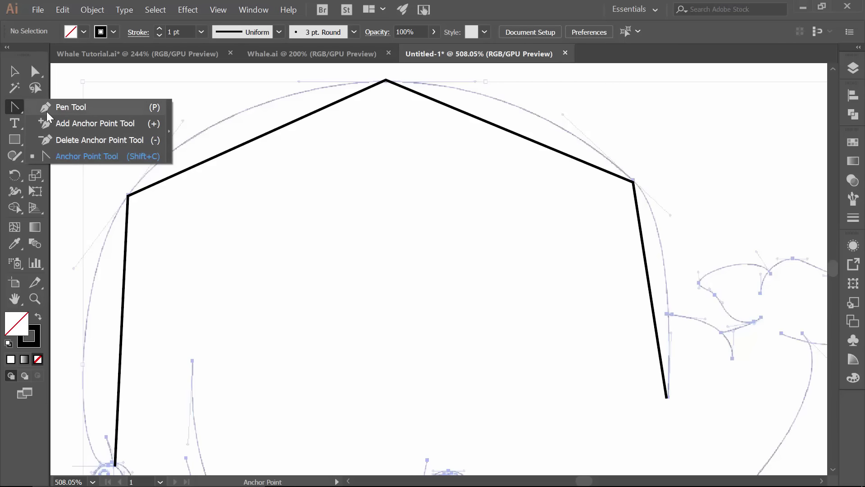
left_click(79, 156)
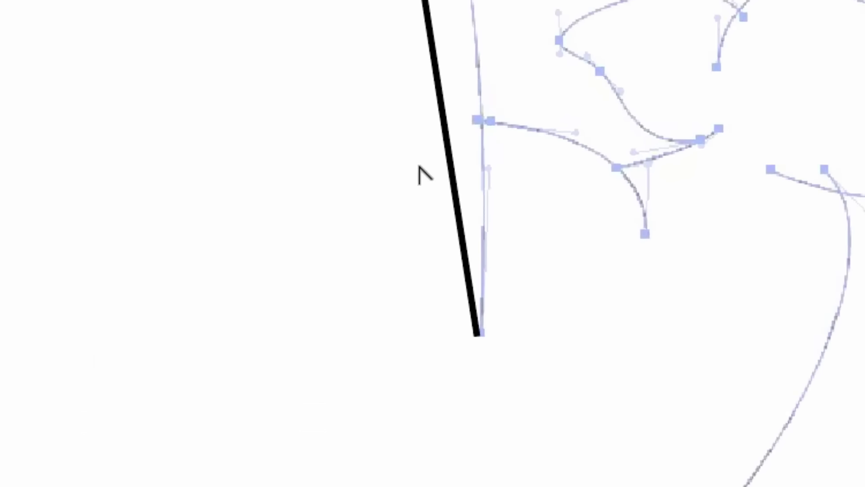
mouse_move(470, 334)
left_mouse_down()
mouse_move(521, 302)
mouse_move(527, 238)
mouse_move(486, 187)
mouse_move(477, 159)
left_mouse_up()
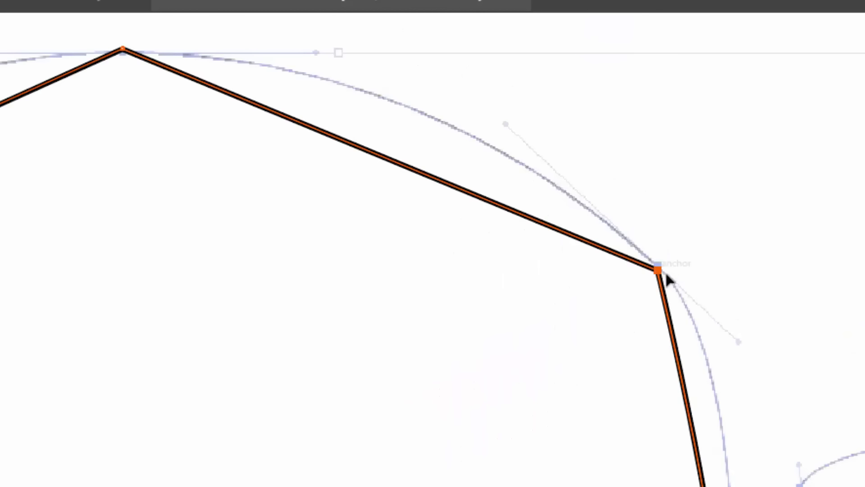
mouse_move(660, 272)
left_mouse_down()
mouse_move(696, 291)
mouse_move(651, 169)
mouse_move(526, 151)
mouse_move(505, 128)
left_mouse_up()
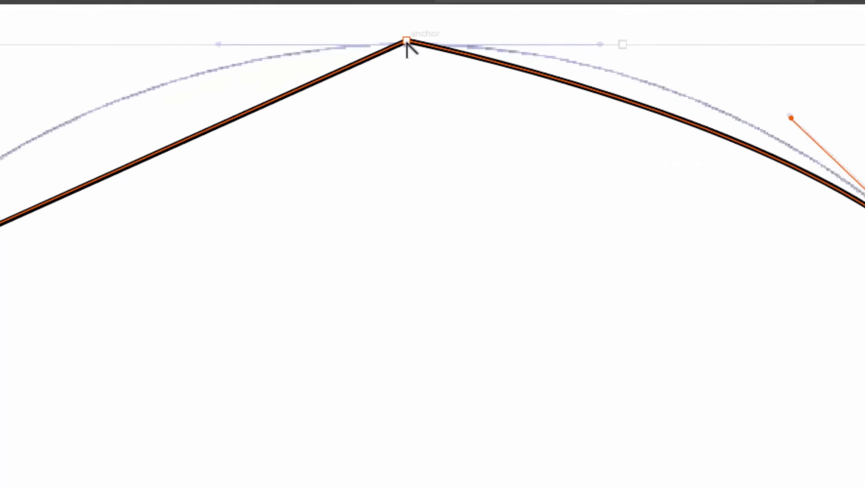
left_click_drag(249, 45, 454, 72)
- Pull curve handles from the body outline's upper-left corner and lower-left end anchors to match the whale template
left_click_drag(644, 66, 250, 238)
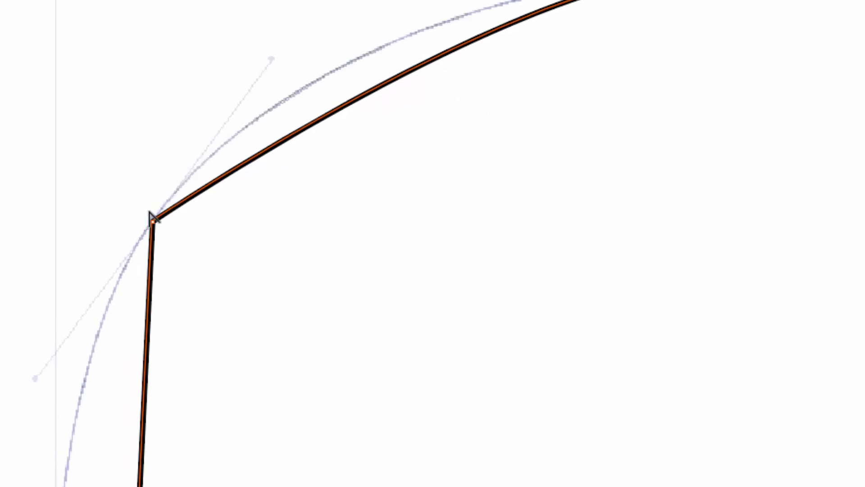
left_click_drag(154, 220, 37, 378)
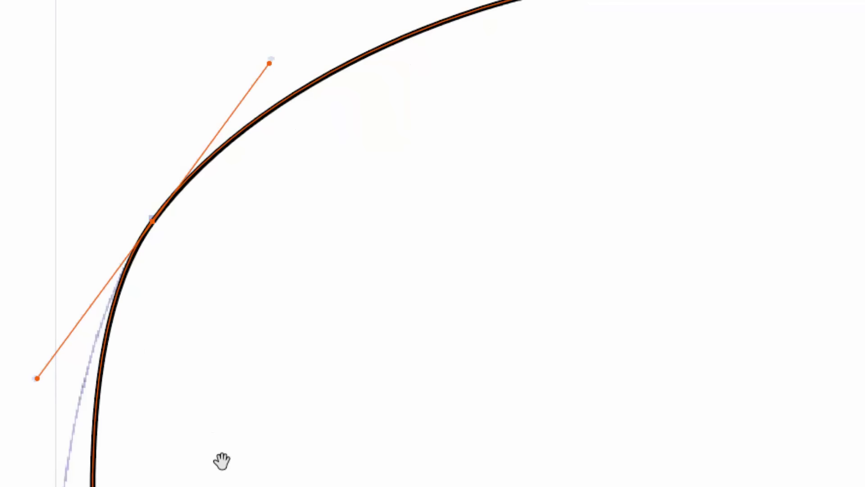
left_click_drag(225, 459, 324, 305)
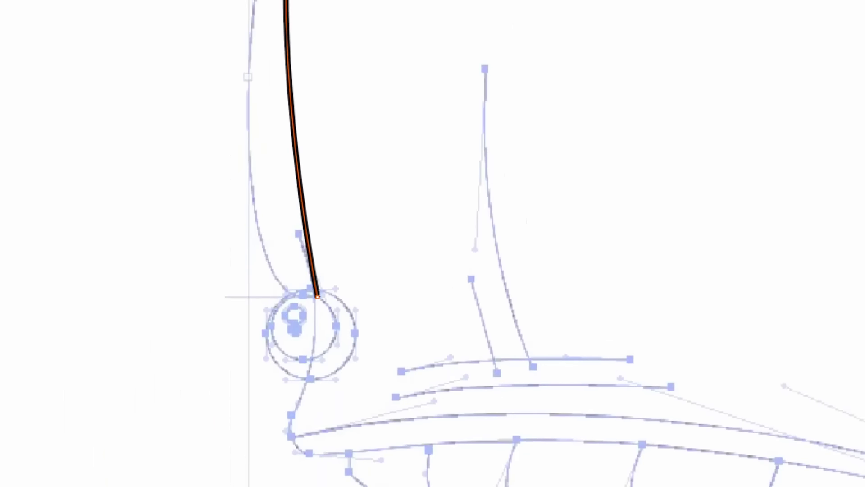
left_click_drag(357, 159, 353, 171)
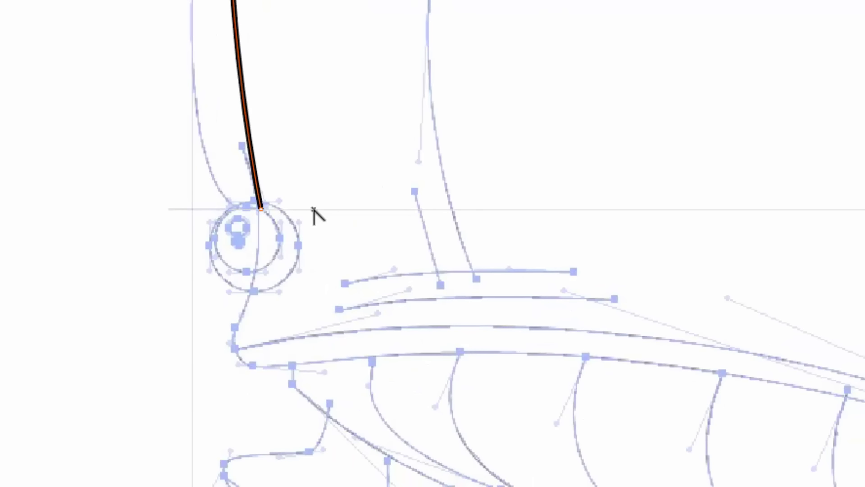
mouse_move(261, 208)
left_mouse_down()
mouse_move(320, 218)
mouse_move(372, 209)
left_mouse_up()
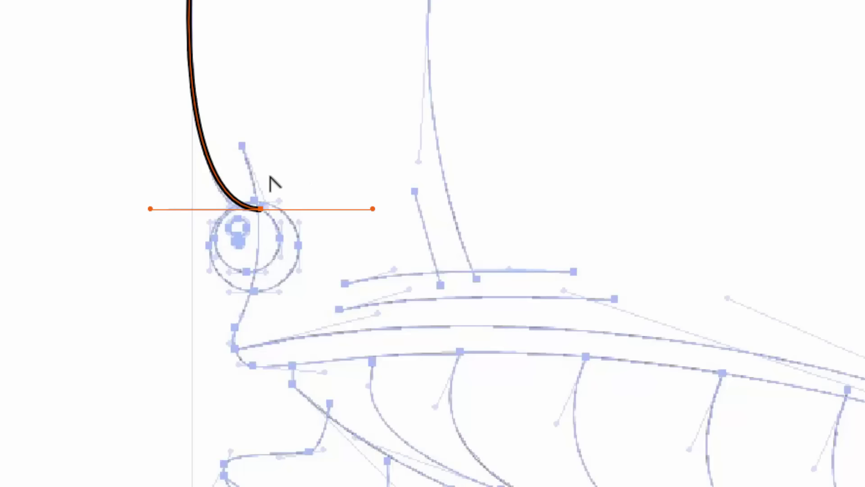
left_click(257, 209)
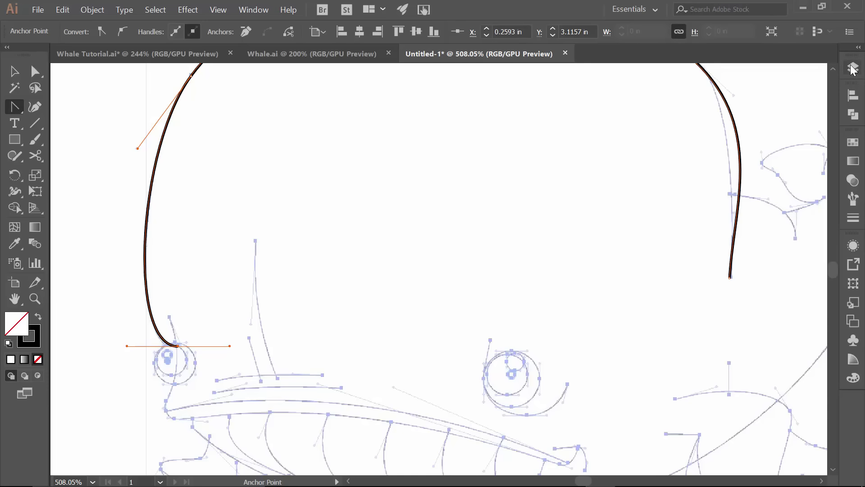
- Adjust the upper-right anchor's lower handle with Direct Selection so the body's right side follows the template curve
left_click_drag(769, 169, 690, 268)
key("a")
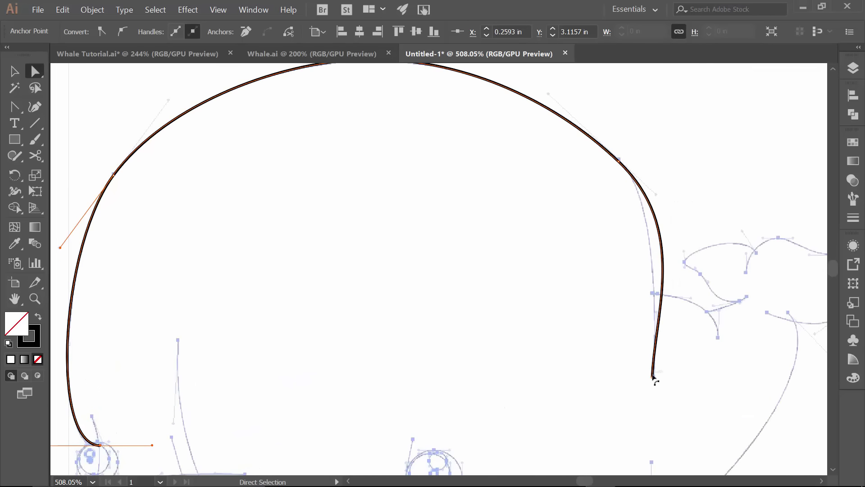
left_click(653, 377)
key("q")
left_click(656, 378)
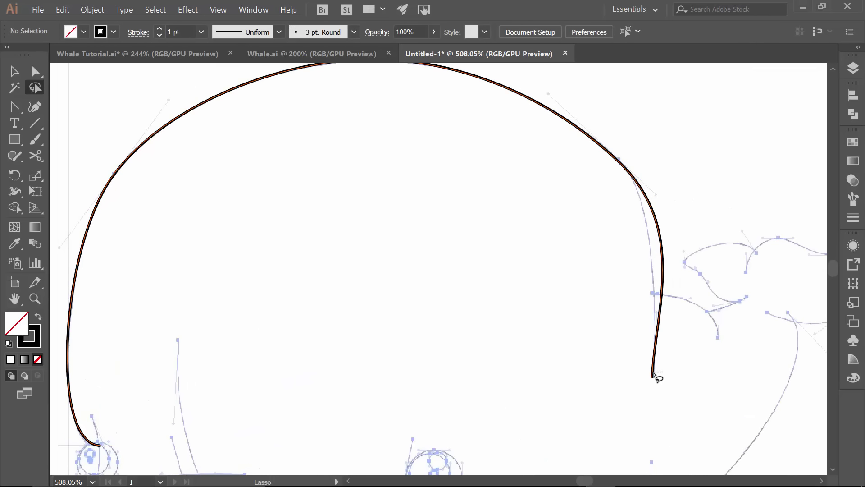
key("a")
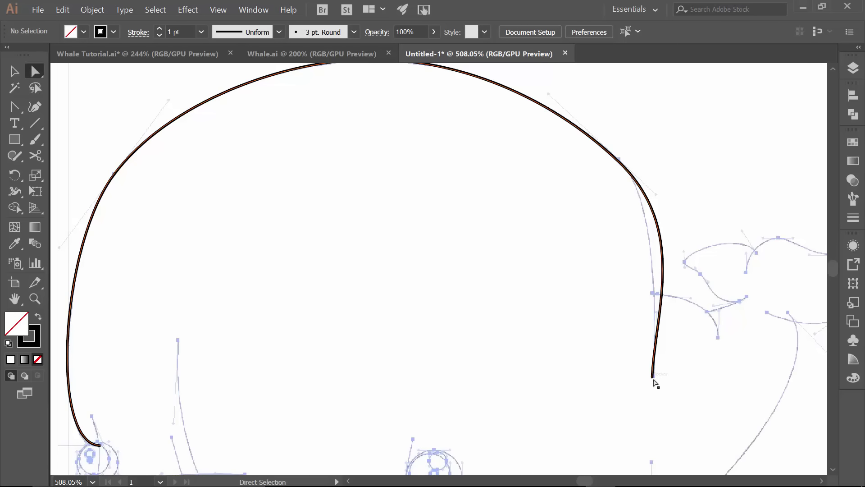
left_click(653, 376)
left_click_drag(688, 228, 656, 196)
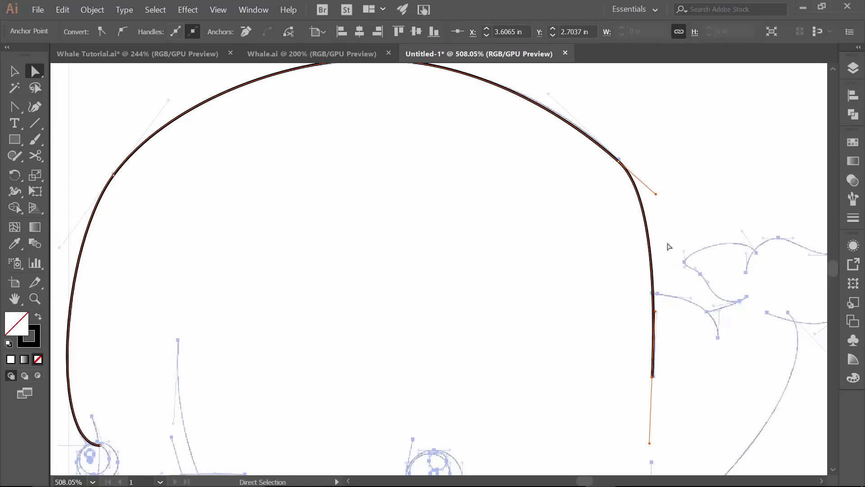
mouse_move(474, 213)
left_mouse_down()
mouse_move(474, 225)
mouse_move(480, 202)
left_mouse_up()
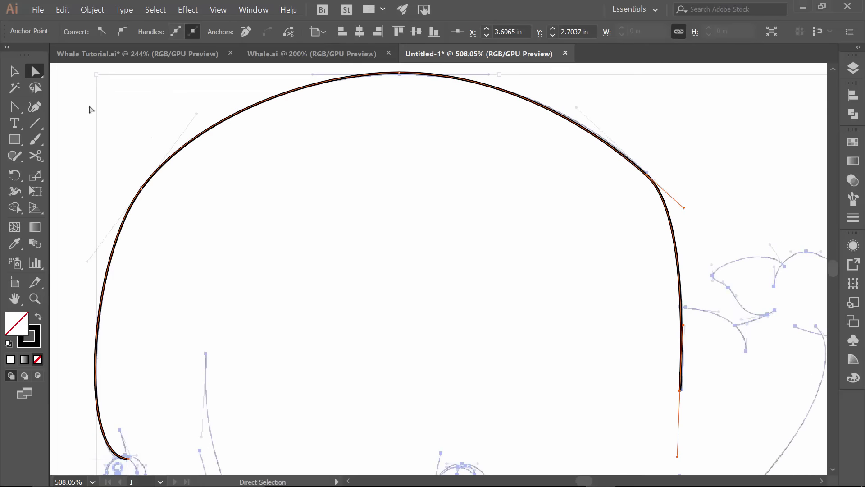
- Hide the Handles layer and switch to the Pen tool for inking the tail
key("space")
left_click_drag(730, 289, 543, 192)
key("p")
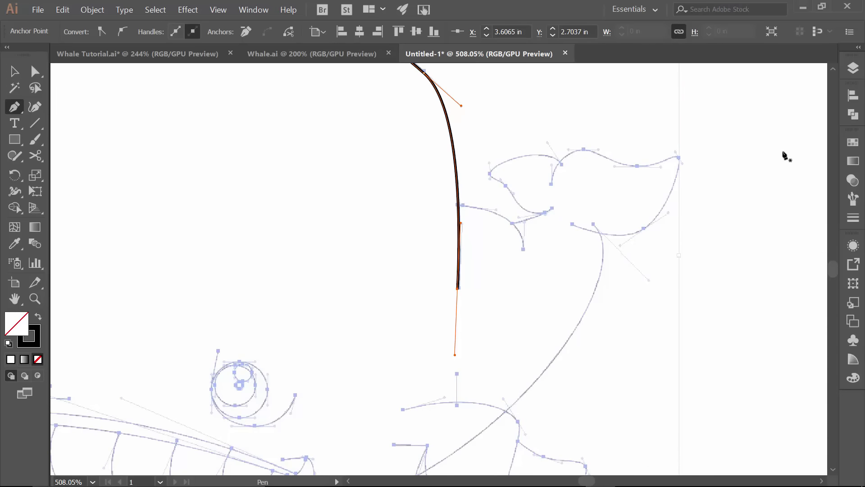
left_click(853, 67)
left_click(694, 97)
left_click(817, 62)
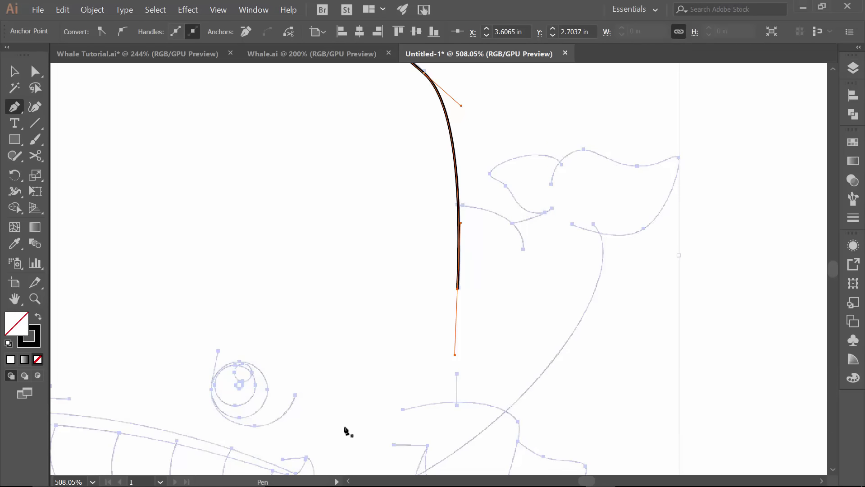
- Draw two separate straight Pen paths over the guide curves joining the body to the tail
left_click(463, 204, "ctrl")
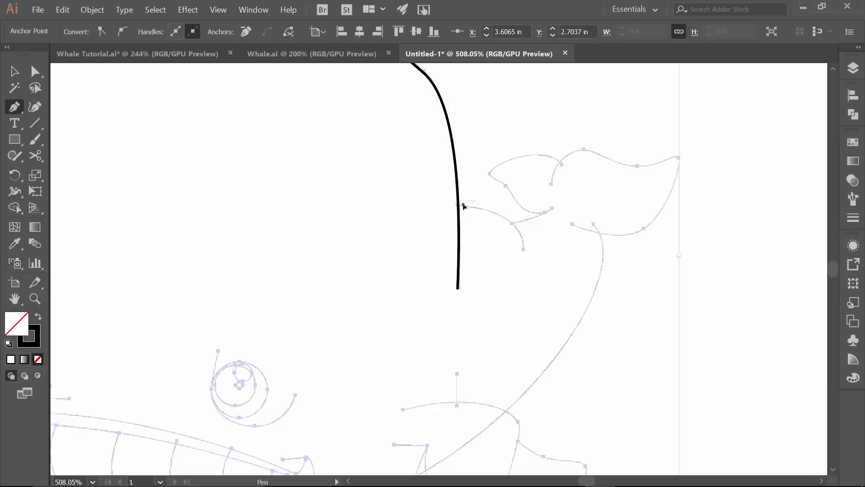
left_click(463, 205)
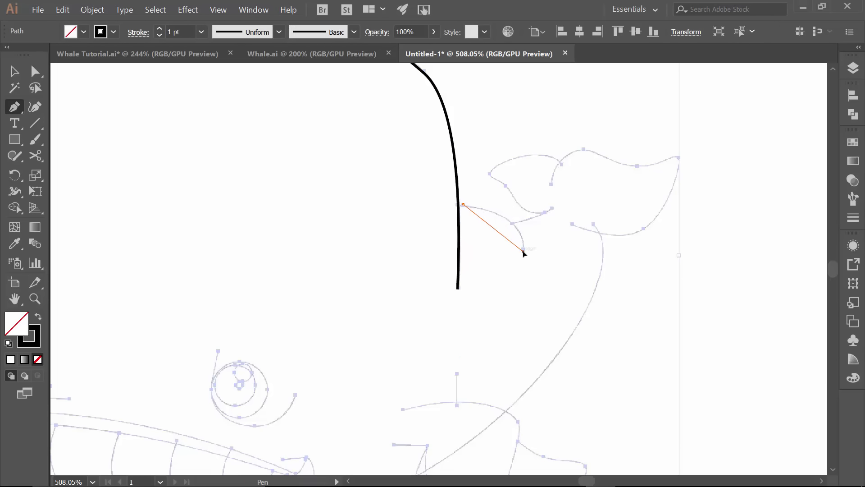
left_click(523, 251)
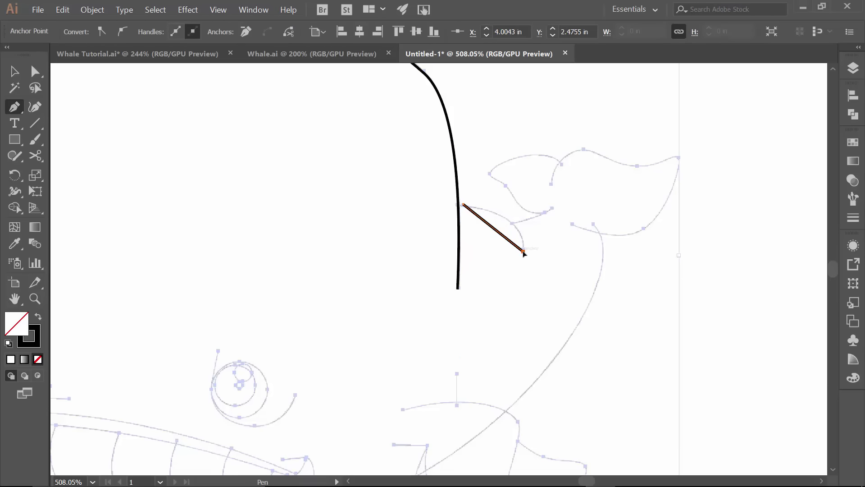
left_click(511, 223)
left_click(554, 208)
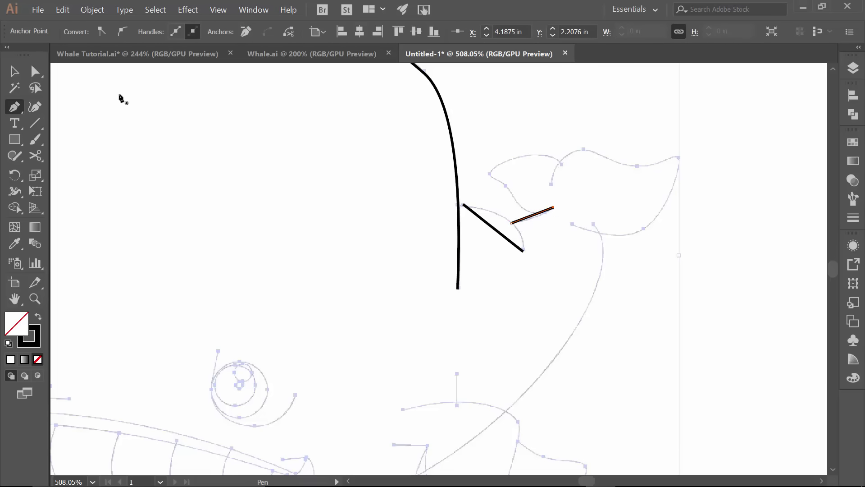
- Examine the Pen and Curvature tool rubber band options in the Selection & Anchor Display preferences
left_click(18, 72)
left_click(596, 103)
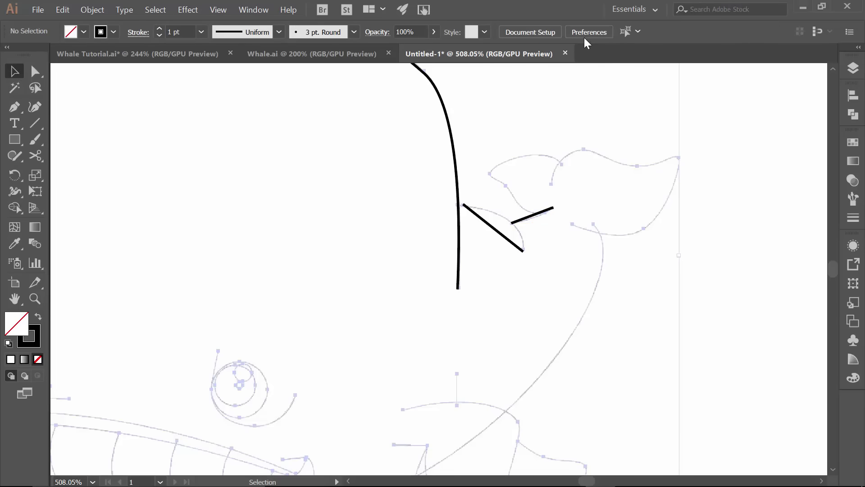
left_click(588, 33)
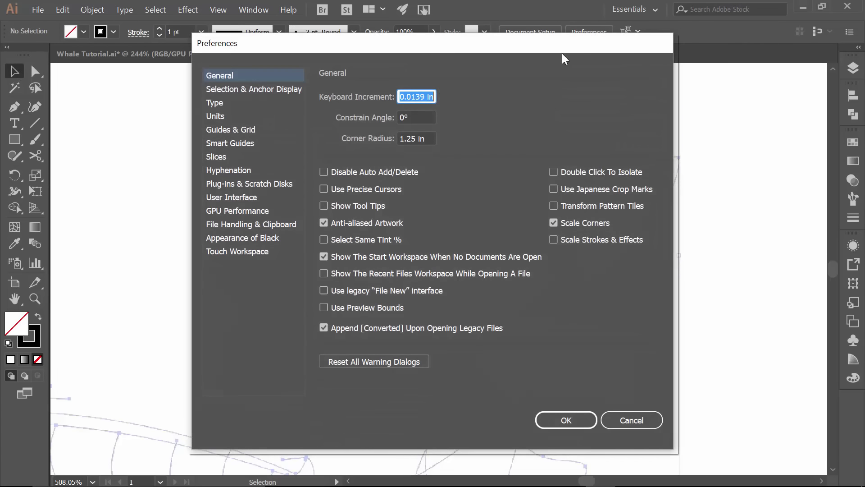
left_click(238, 90)
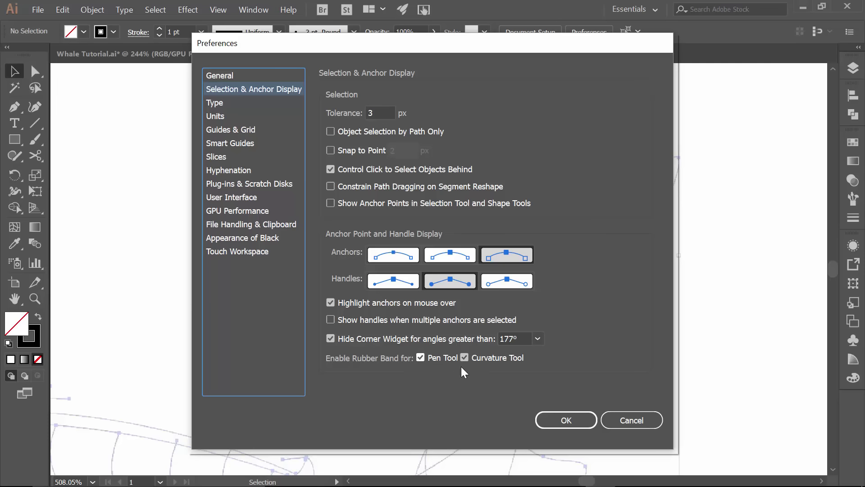
left_click(558, 422)
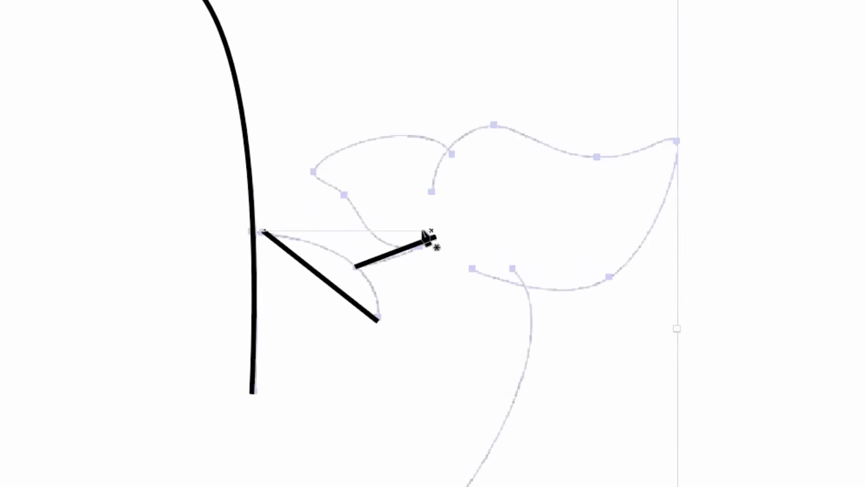
- Outline the tail's large right fluke as an open Pen path of straight segments through its six template anchors
left_click(462, 274)
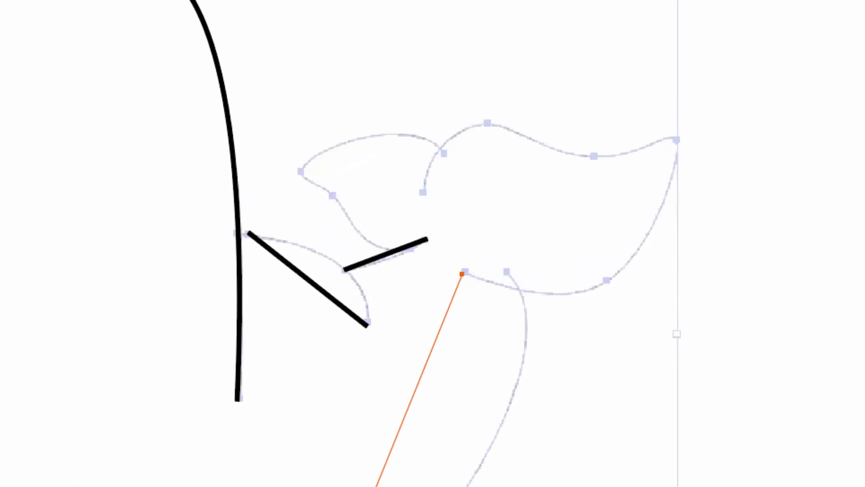
left_click(605, 284)
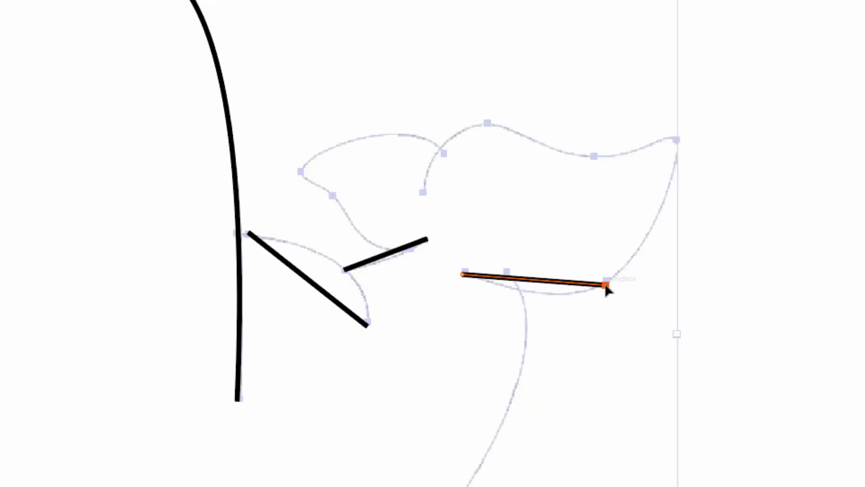
left_click(676, 140)
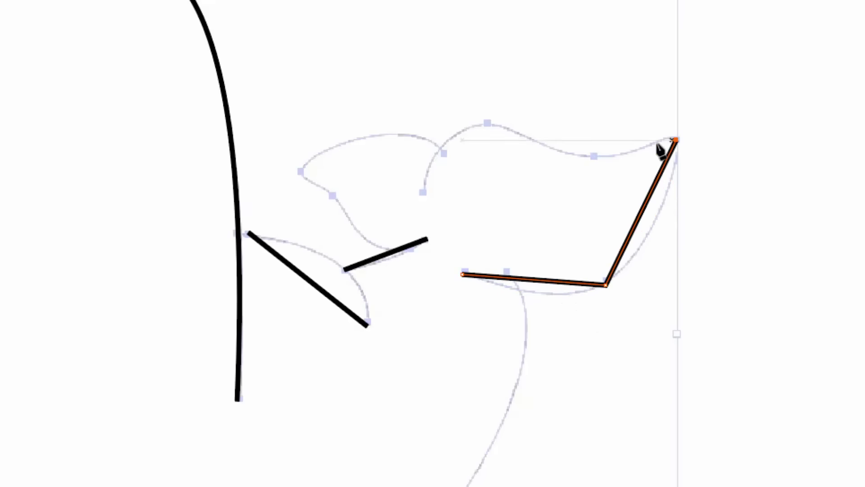
left_click(593, 156)
left_click(488, 120)
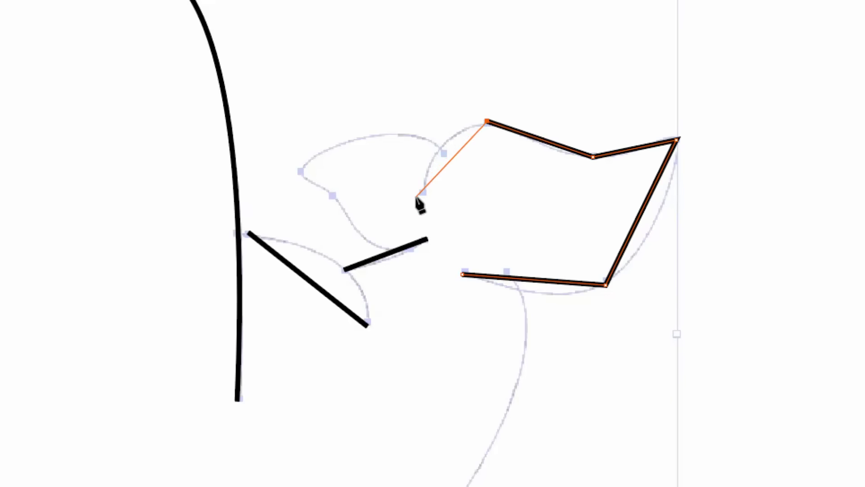
left_click(419, 192)
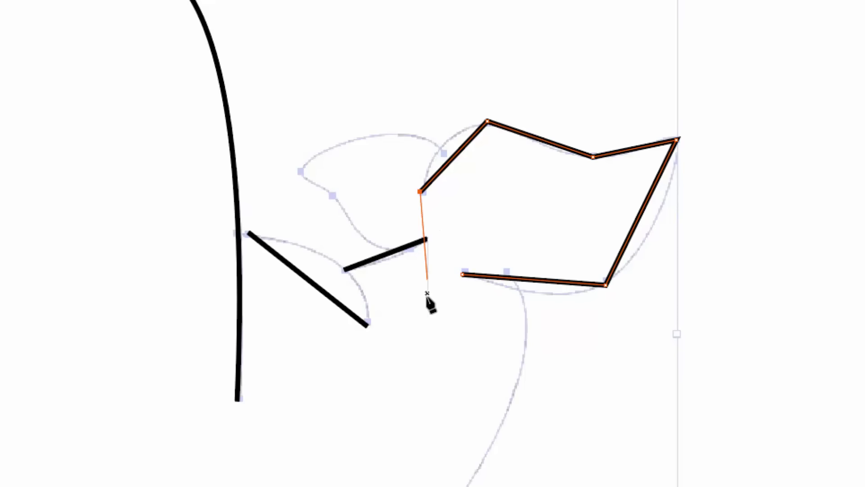
key("Return")
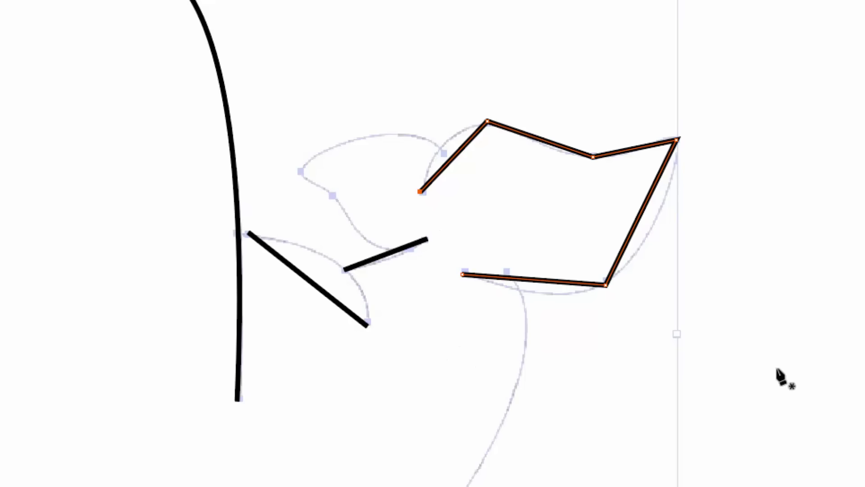
- Outline the tail's small left fluke as an open Pen path of straight segments through its four template anchors
left_click(441, 152)
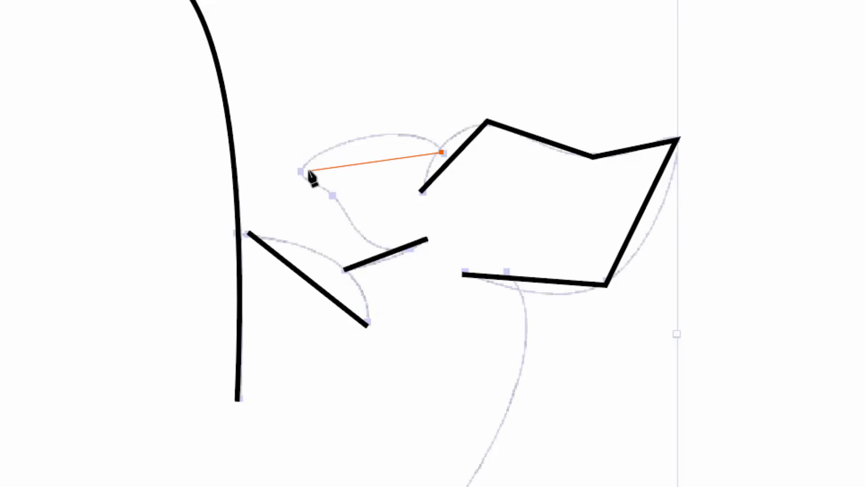
left_click(300, 169)
left_click(332, 197)
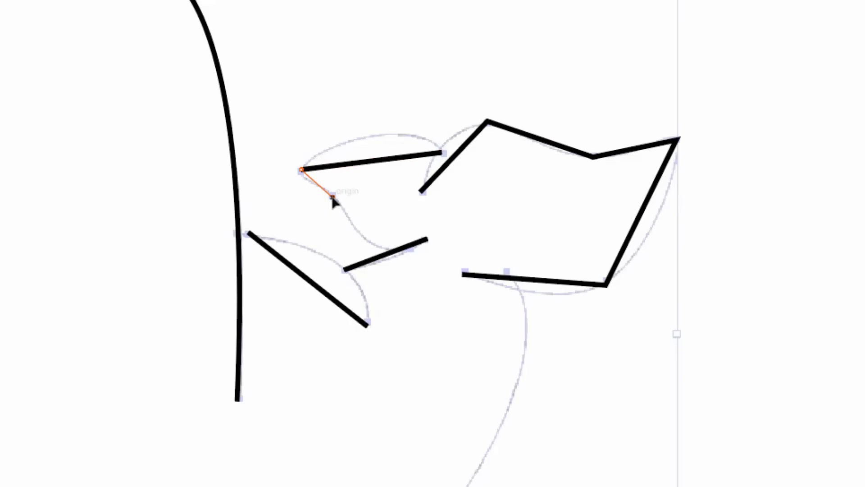
left_click(411, 255)
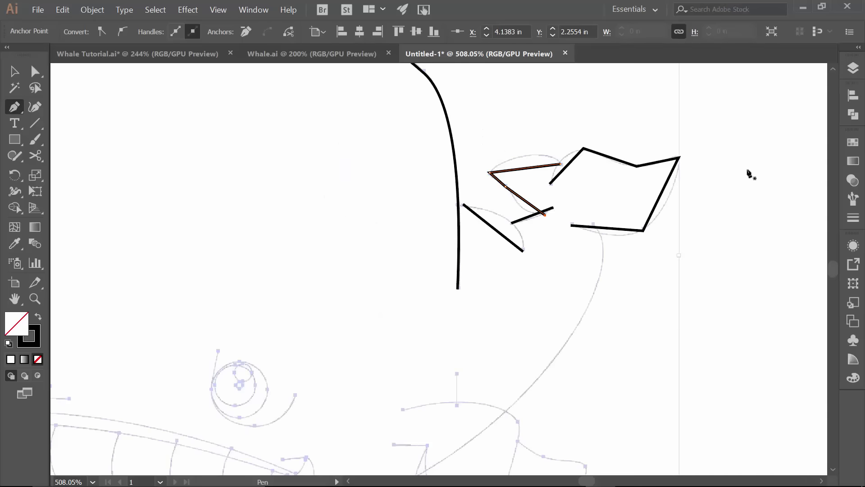
- Show the Handles layer again and switch to the Anchor Point tool for curving the tail
left_click_drag(581, 308, 588, 274)
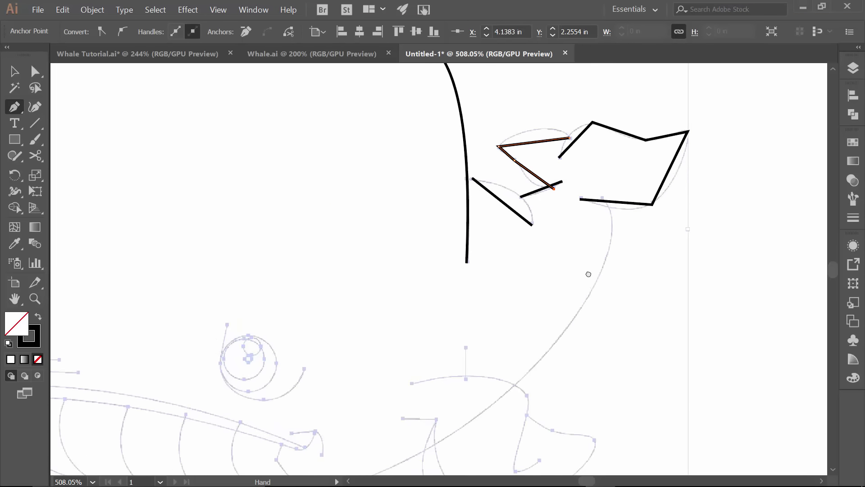
left_click(857, 67)
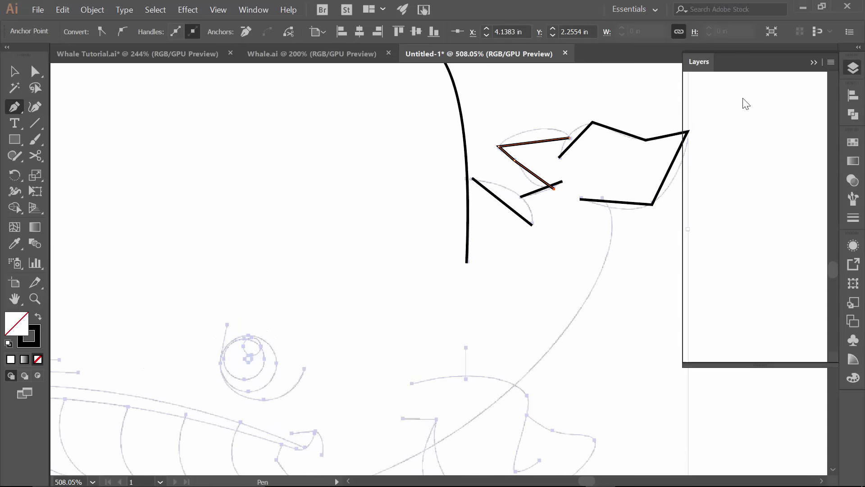
left_click(694, 111)
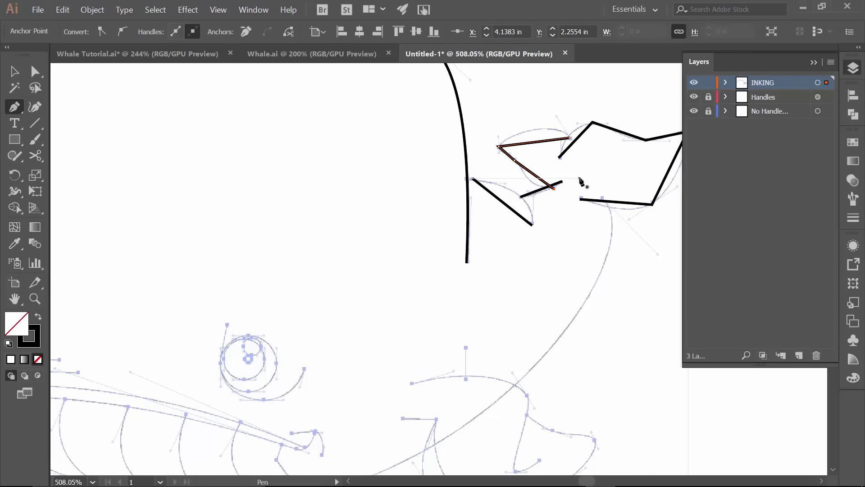
key("z")
left_click_drag(543, 131, 418, 188)
left_click(814, 61)
key("space")
key("shift+c")
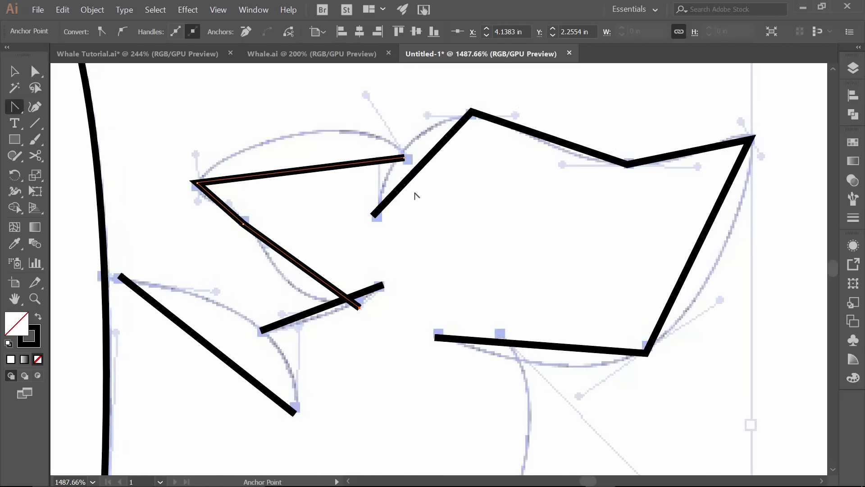
- Curve the two straight paths joining the body to the tail by pulling handles from their end anchors to match the template
left_click_drag(120, 276, 215, 292)
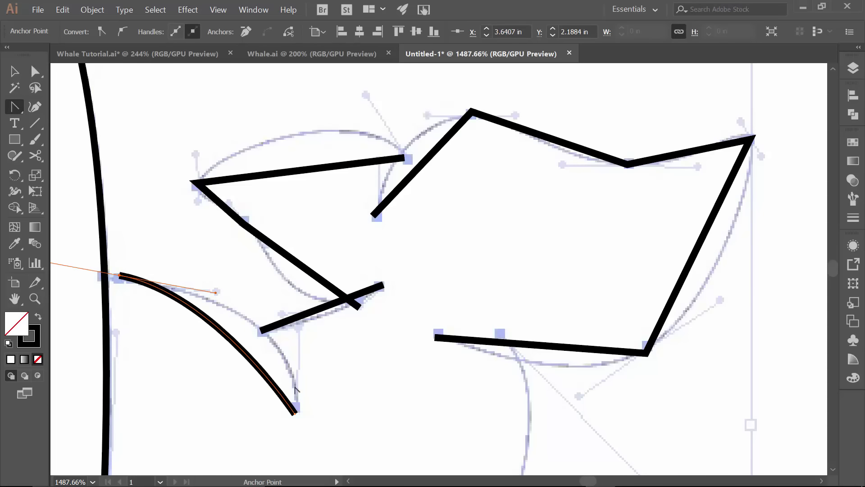
left_click_drag(294, 412, 300, 327)
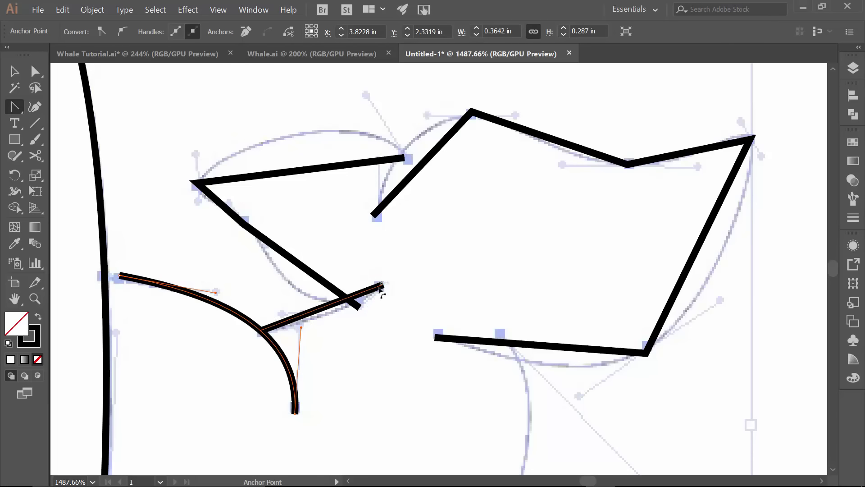
left_click_drag(383, 287, 394, 258)
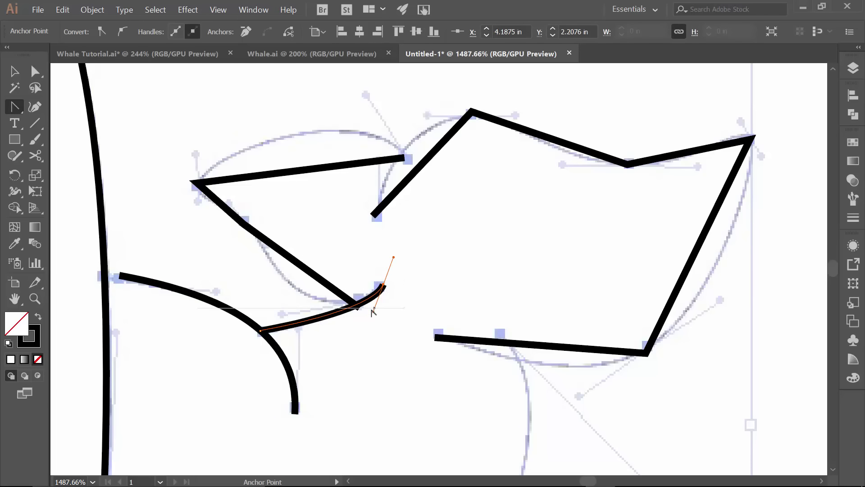
- Curve the small left fluke's segments by pulling handles from its four anchors to the template's handle positions
left_click_drag(359, 308, 436, 299)
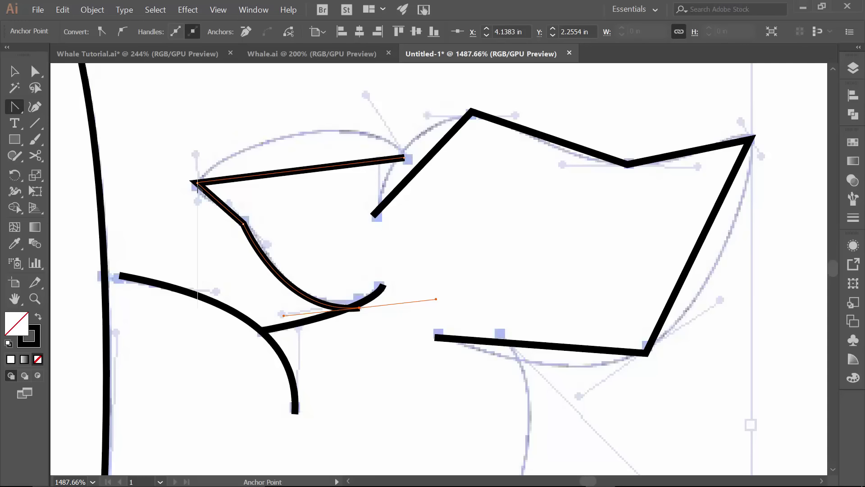
left_click_drag(198, 182, 198, 204)
left_click_drag(243, 225, 261, 243)
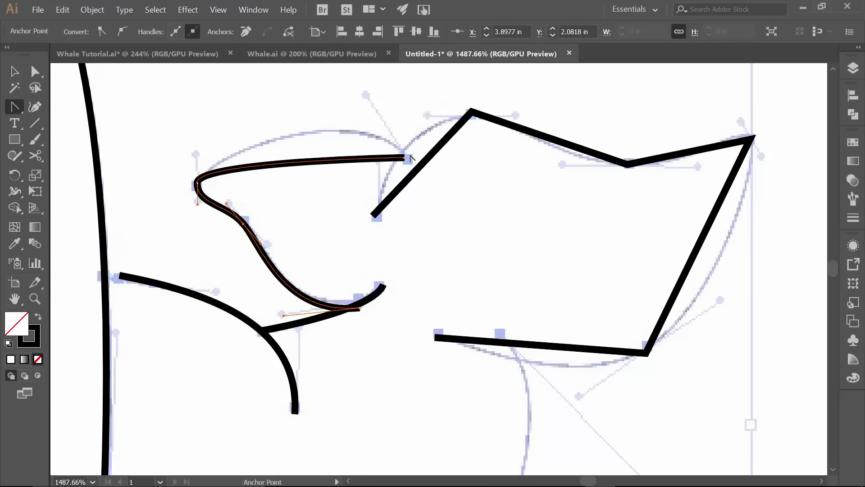
left_click_drag(405, 159, 364, 94)
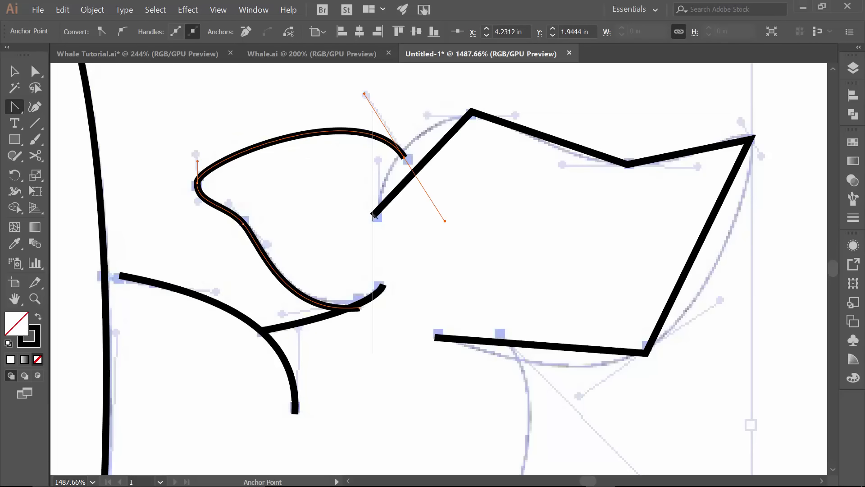
- Curve the large right fluke's outline by pulling handles from its upper start, crest, dip, tip and lower-right anchors
left_click_drag(374, 215, 368, 271)
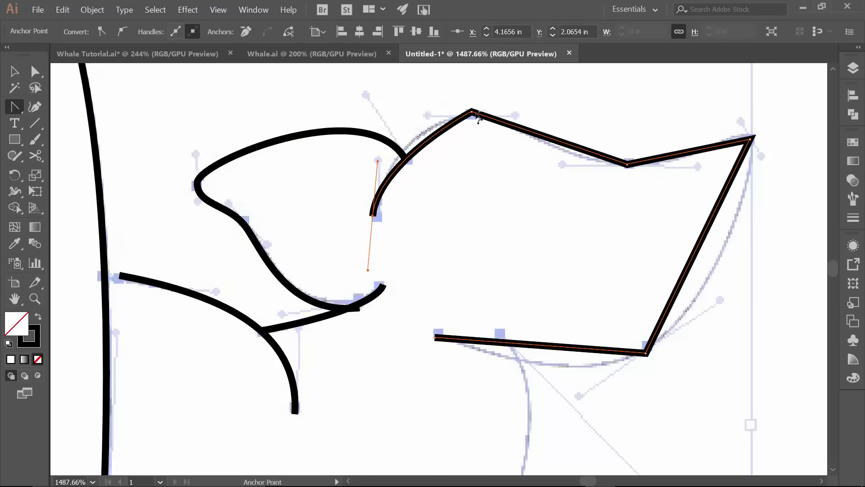
left_click_drag(471, 113, 425, 113)
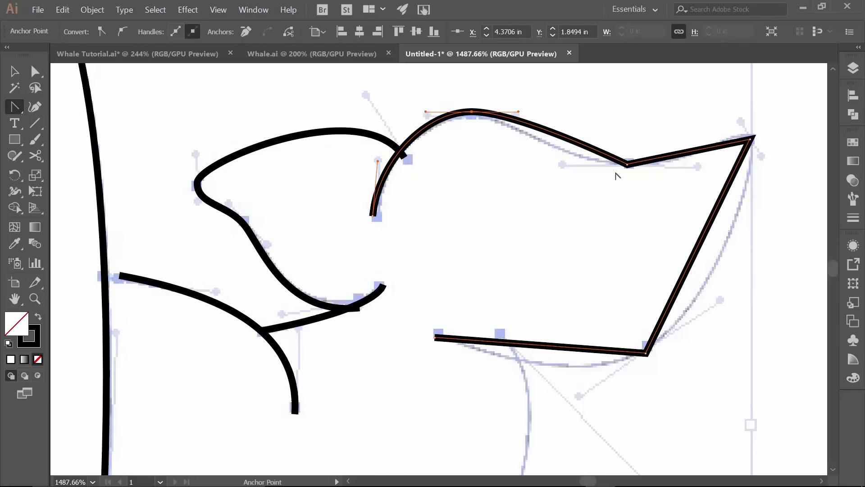
left_click_drag(628, 164, 563, 164)
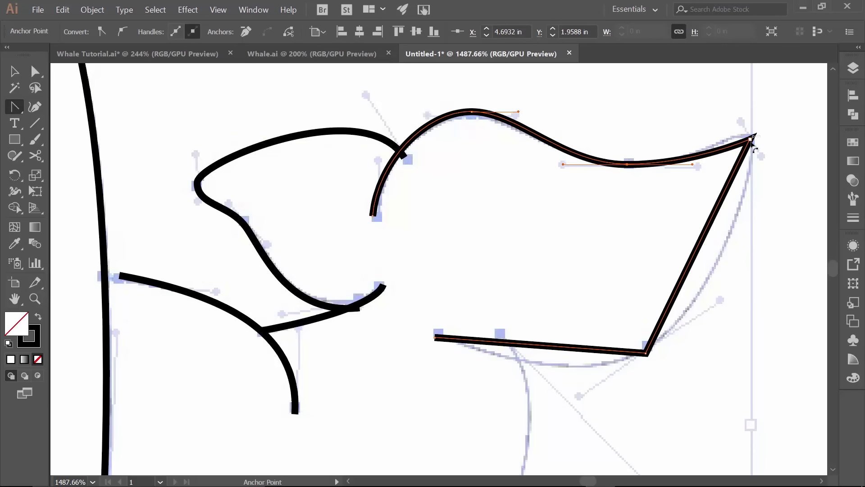
mouse_move(751, 140)
left_mouse_down()
mouse_move(740, 126)
mouse_move(738, 146)
left_mouse_up()
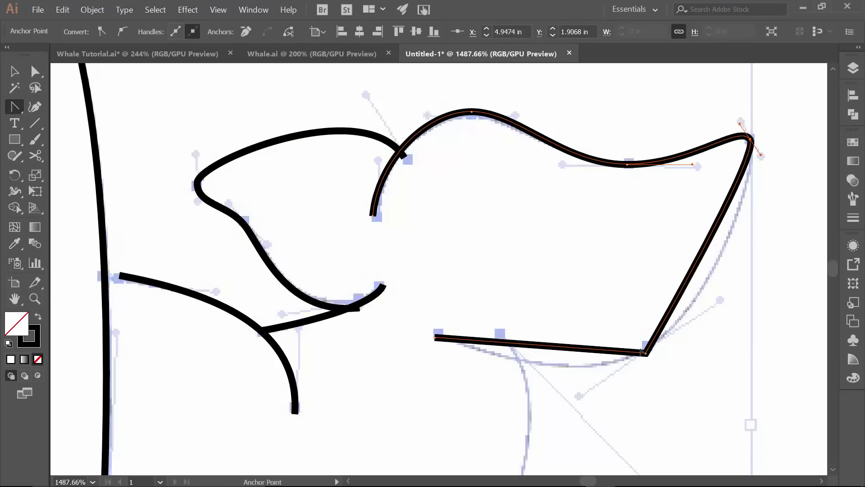
left_click_drag(646, 354, 719, 304)
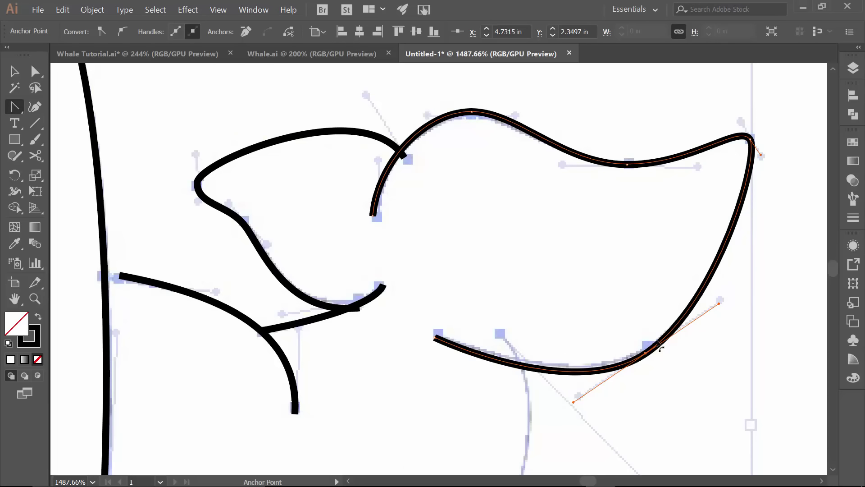
- Try moving the large fluke's lower end anchor and reshaping its curve with Direct Selection, and undo these edits
key("a")
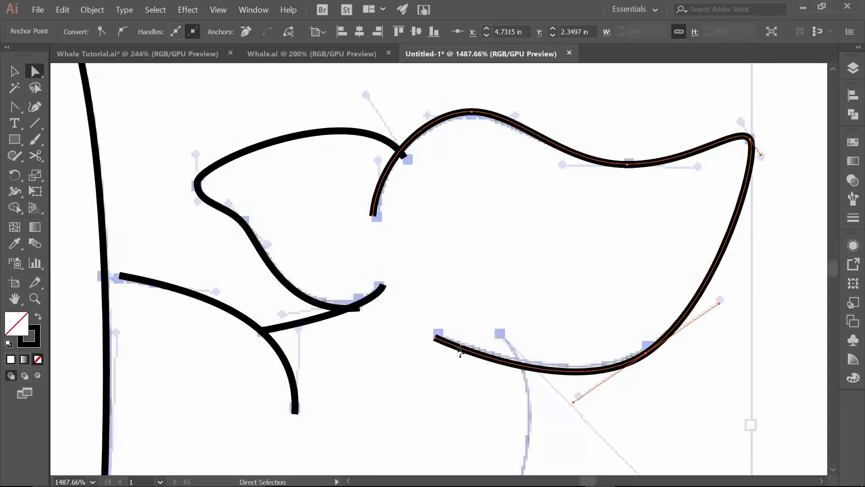
left_click_drag(458, 348, 413, 343)
left_click_drag(403, 375, 427, 378)
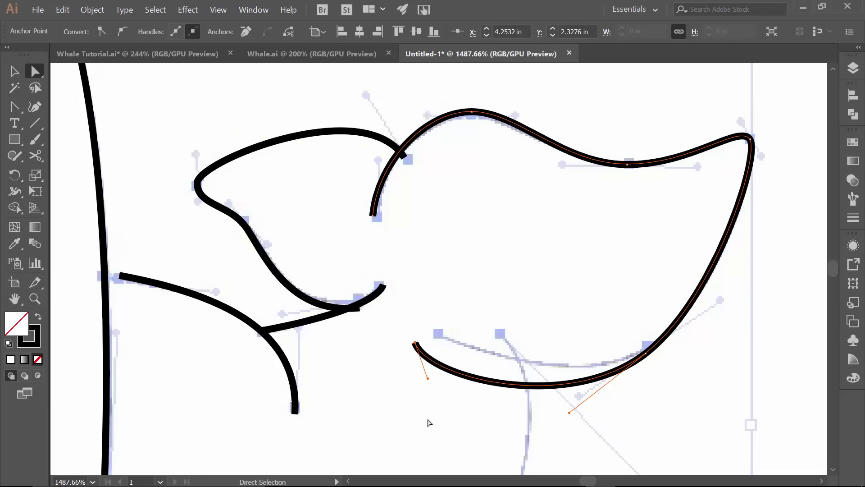
key("ctrl+z")
key("ctrl+z")
key("ctrl+z")
key("ctrl+z")
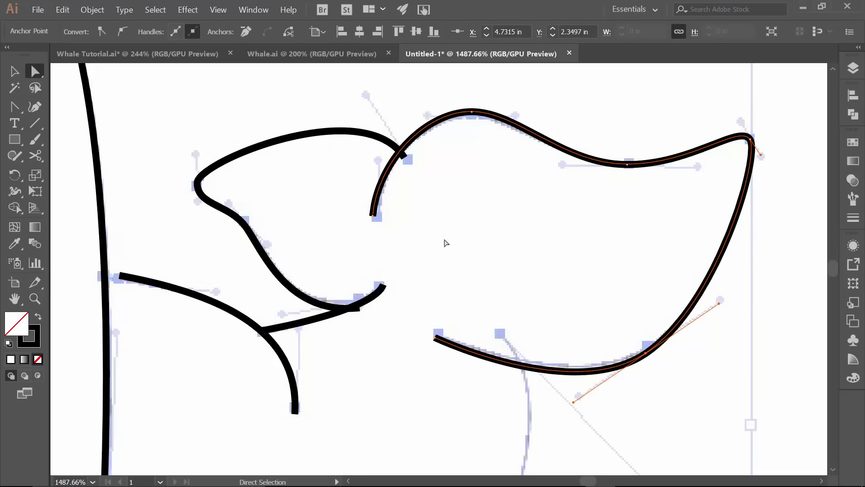
- Draw the whale's underside as an open Pen path from the large fluke to the mouth's left corner, and curve it at the lowest anchor
key("ctrl")
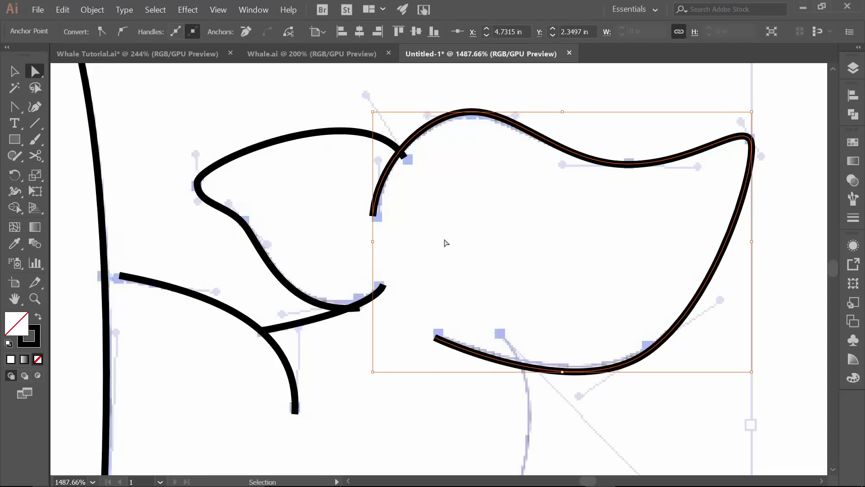
key("ctrl+0")
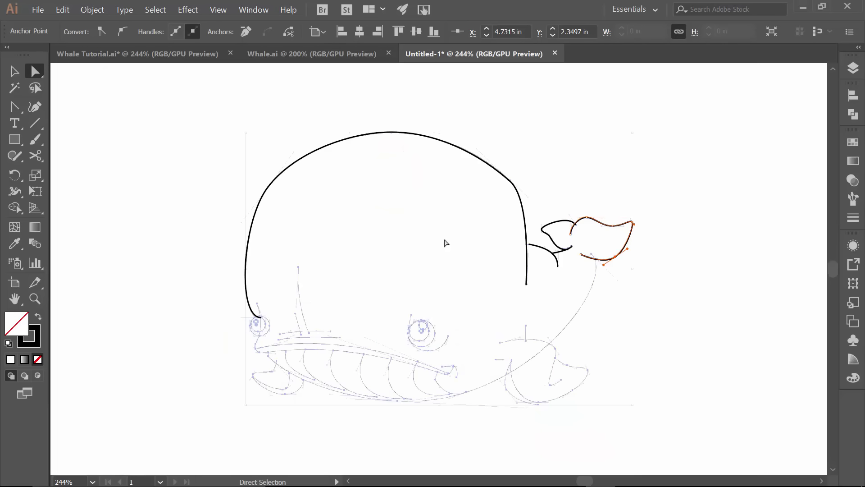
left_click(465, 274, "ctrl")
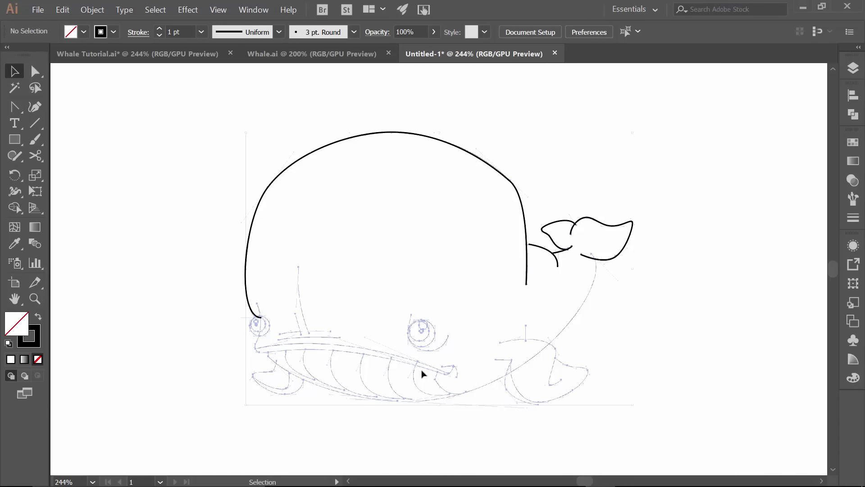
key("p")
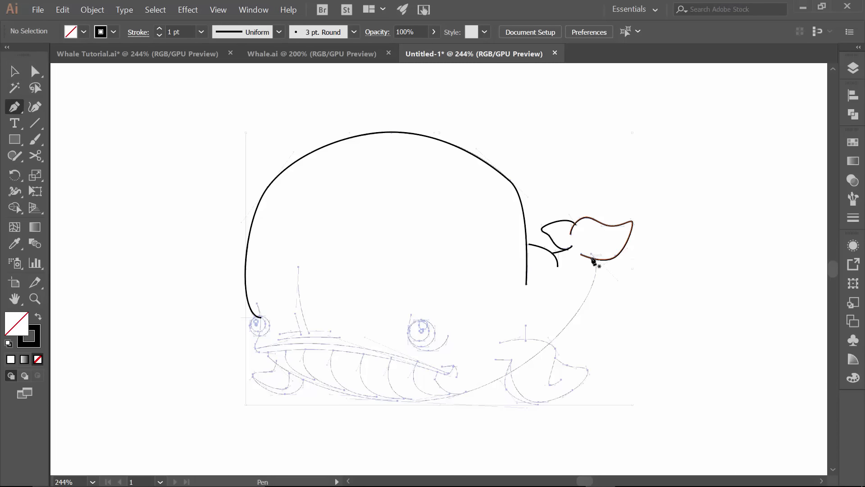
left_click(591, 255)
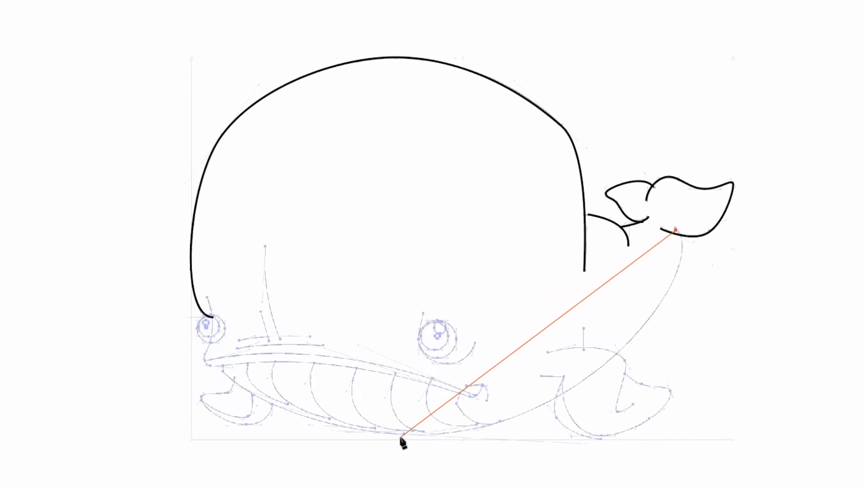
left_click(406, 450)
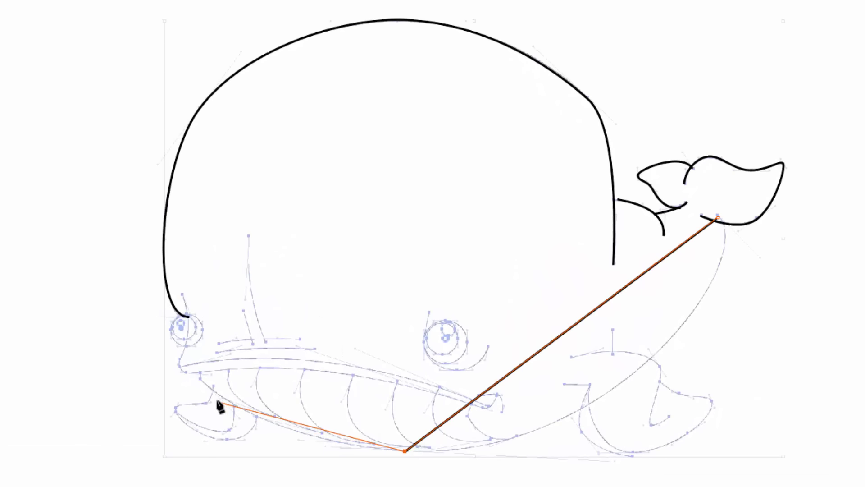
left_click(197, 378)
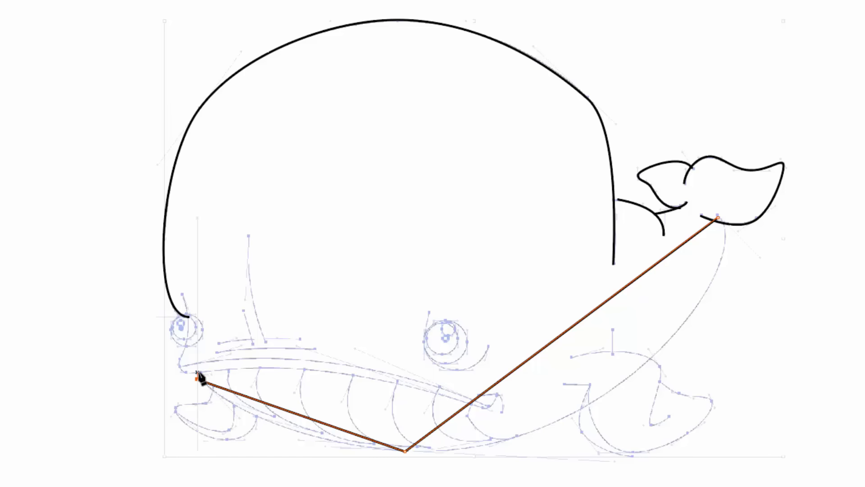
left_click(197, 371)
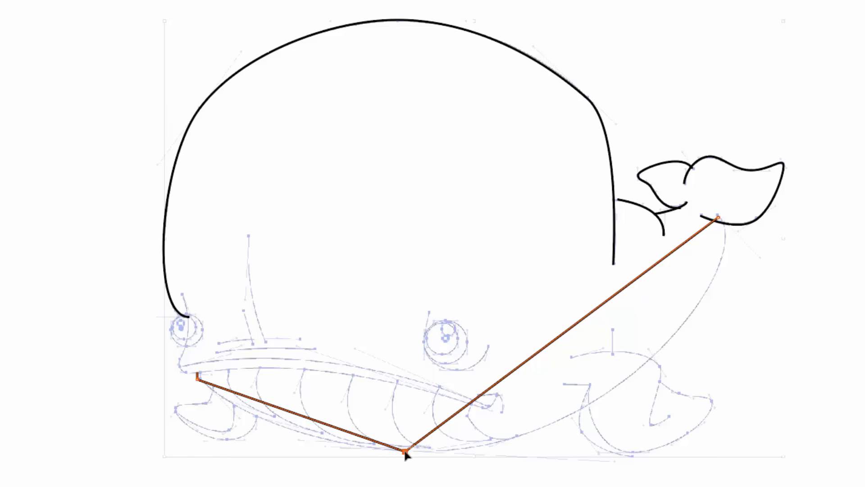
mouse_move(404, 450)
left_mouse_down()
mouse_move(468, 464)
mouse_move(360, 439)
mouse_move(329, 454)
mouse_move(197, 443)
mouse_move(270, 443)
left_mouse_up()
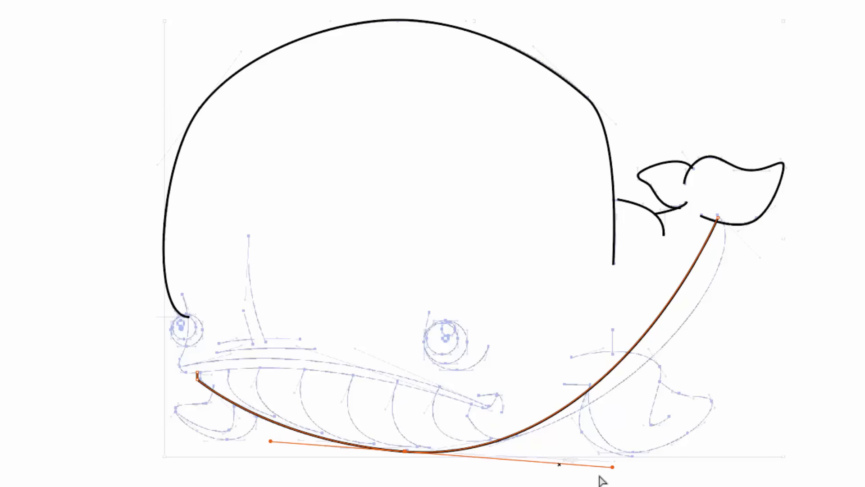
- Try repositioning the direction handles at the underside curve's lowest anchor
mouse_move(612, 467)
left_mouse_down()
mouse_move(618, 458)
mouse_move(612, 462)
mouse_move(607, 439)
mouse_move(613, 461)
left_mouse_up()
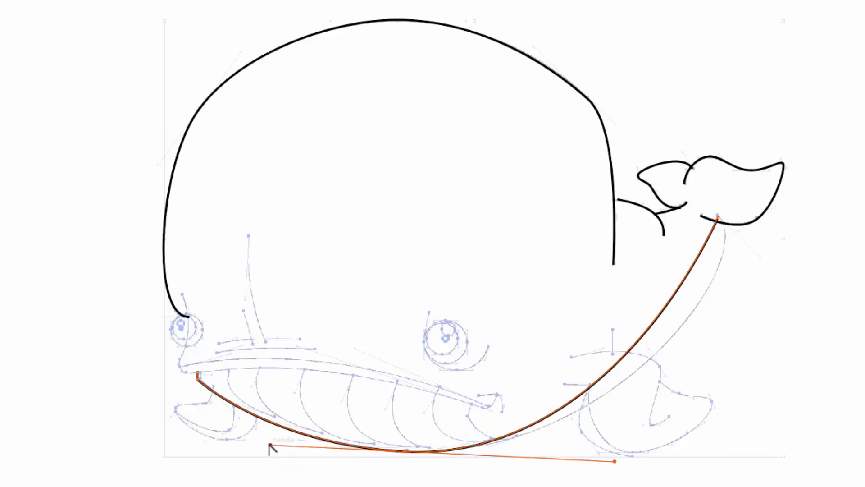
left_click_drag(270, 444, 337, 369)
mouse_move(298, 400)
left_mouse_down()
mouse_move(270, 482)
mouse_move(380, 408)
mouse_move(273, 443)
left_mouse_up()
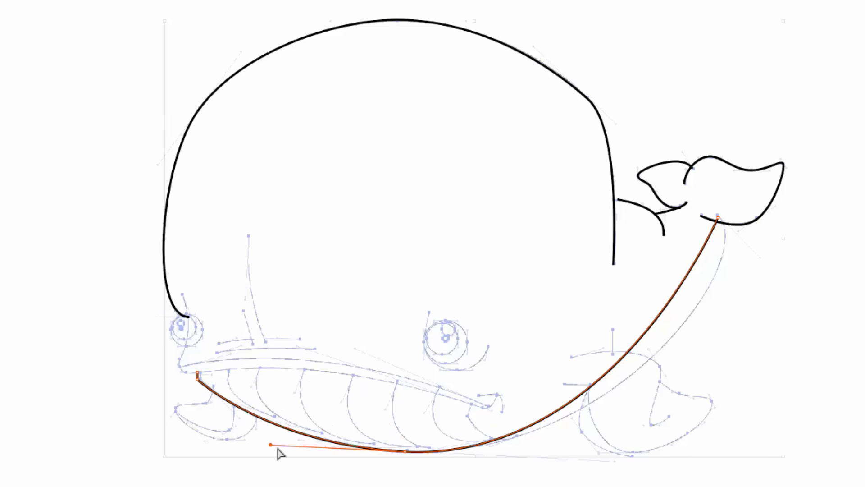
left_click(275, 448)
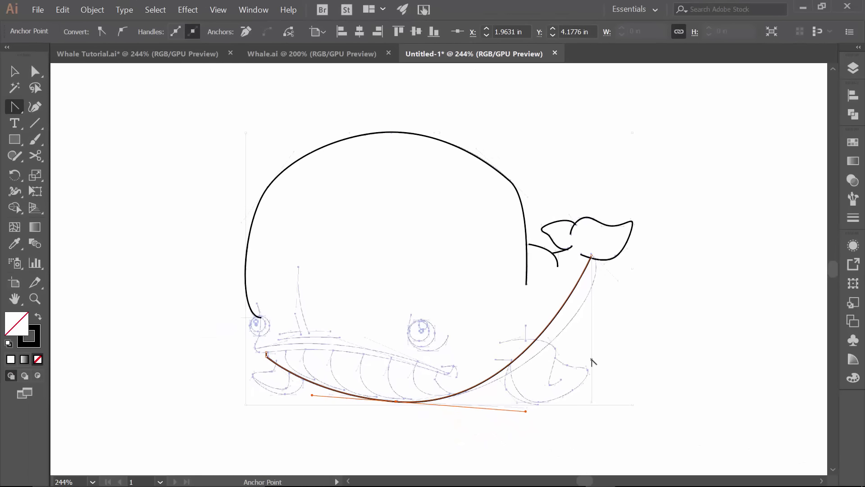
- Curve the upper tail section of the whale's underside by pulling handles from its end anchor at the large fluke
key("z")
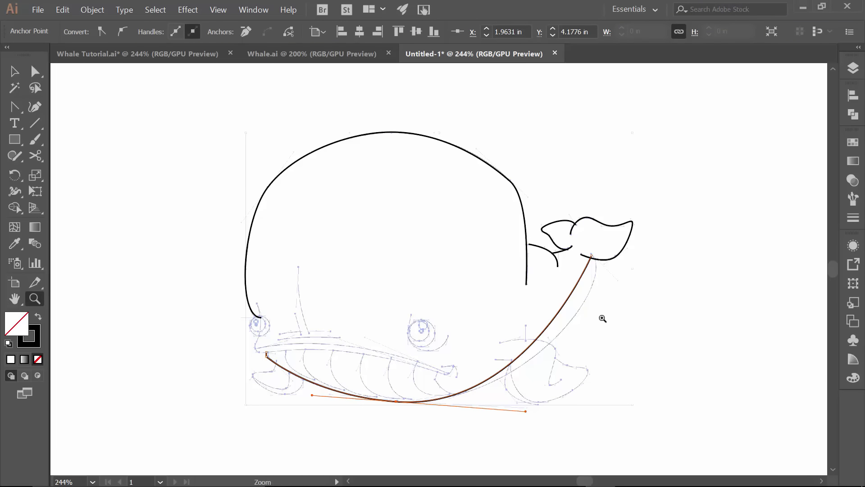
key("shift+c")
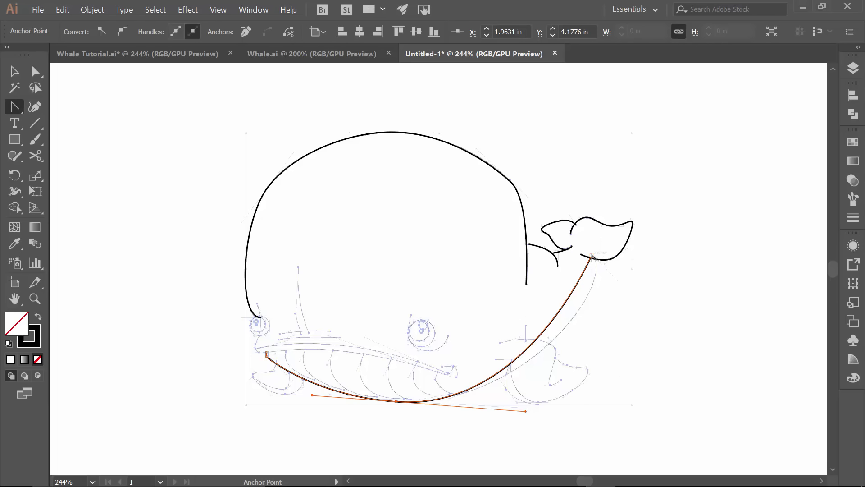
left_click_drag(593, 259, 617, 280)
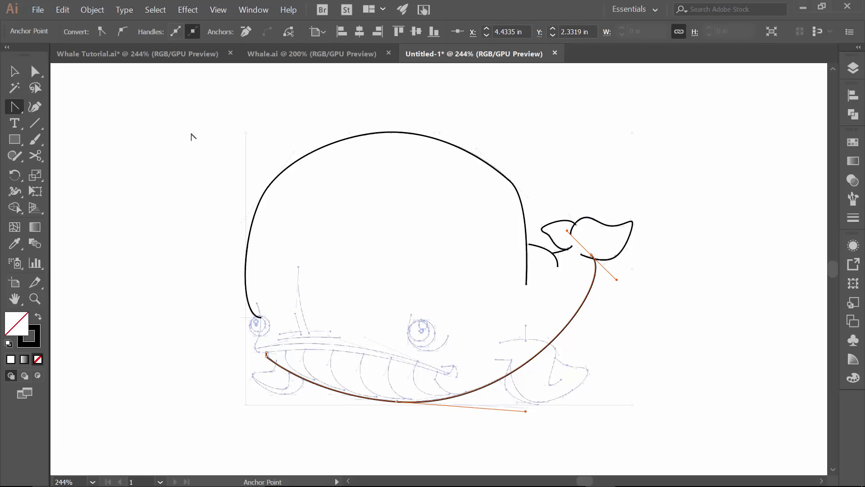
- Draw the right fin's upper line as an open four-anchor Pen path ending in the small hook inside the fin
key("z")
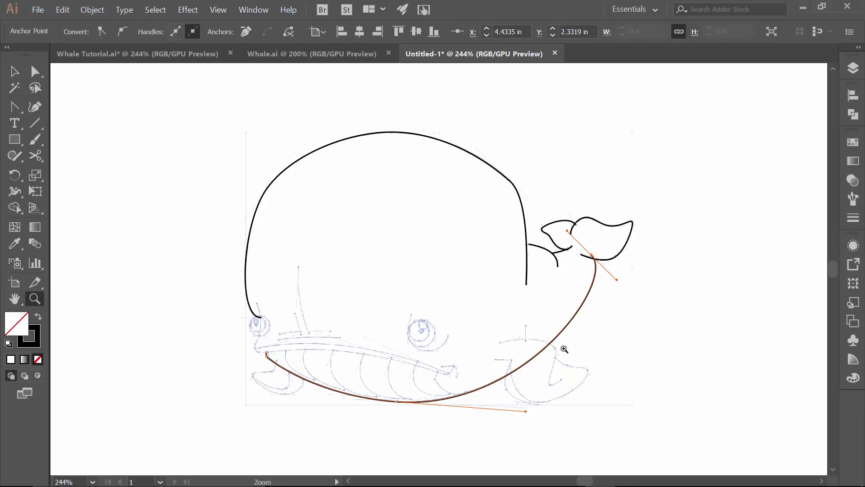
left_click_drag(502, 348, 711, 408)
left_click_drag(503, 330, 300, 138)
key("p")
left_click(300, 137)
left_click(537, 160)
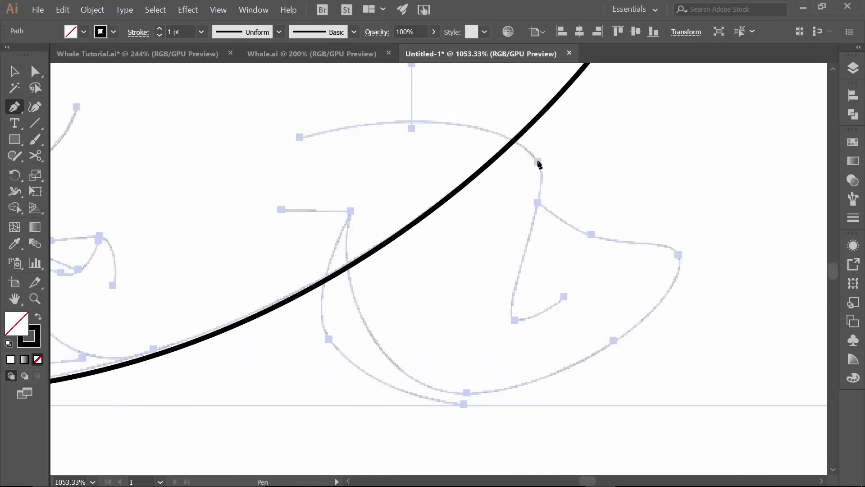
left_click(515, 320)
left_click(563, 299)
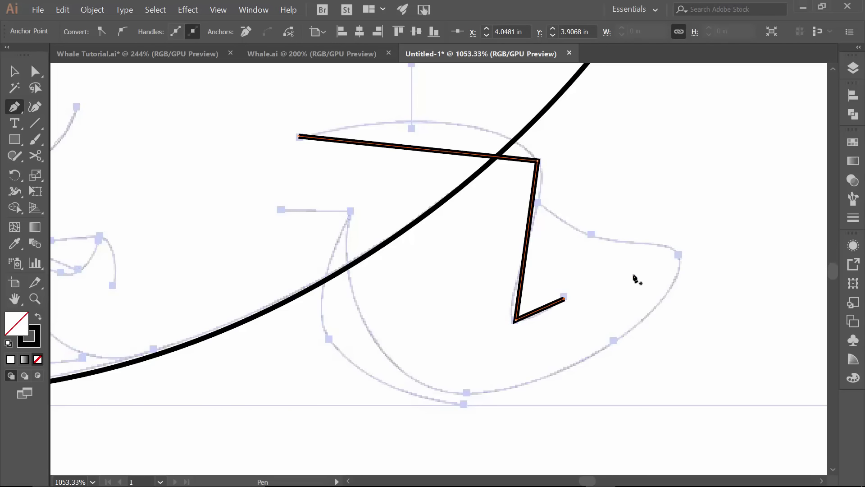
- Draw the right fin's outline as an open seven-anchor Pen path, from the short inner line around the bottom and tip to the upper line
left_click(280, 210)
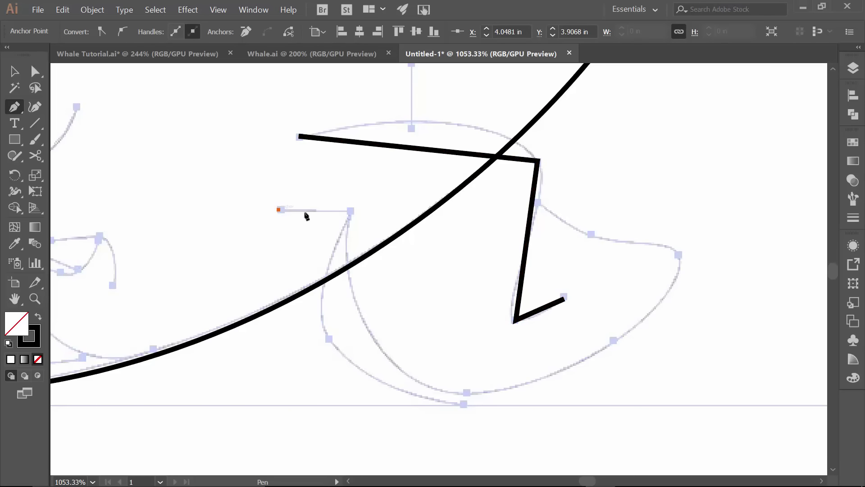
left_click(350, 211)
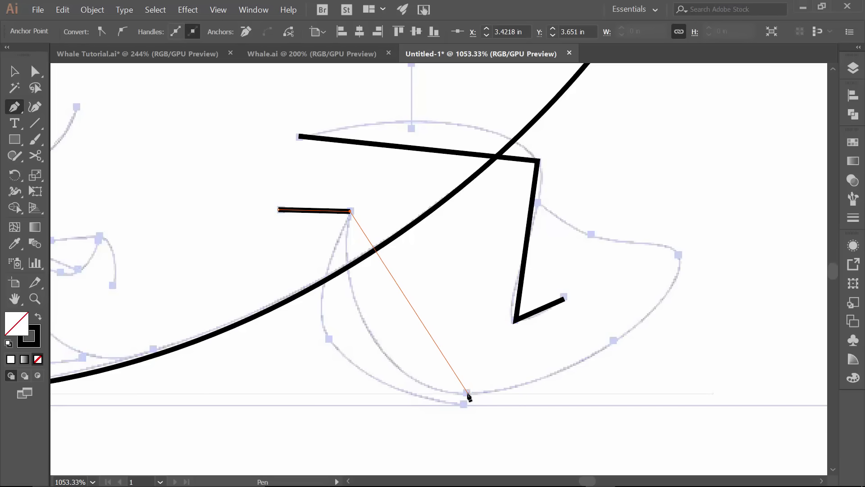
left_click(466, 393)
left_click(615, 343)
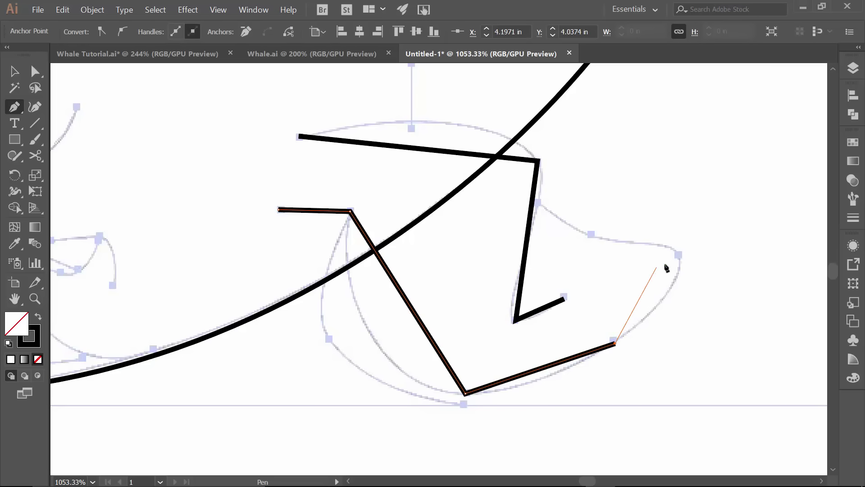
left_click(679, 253)
left_click(591, 235)
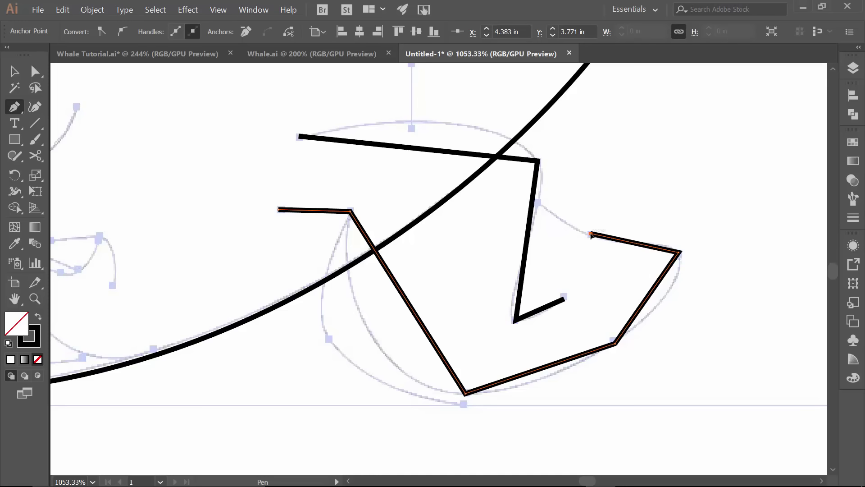
left_click(539, 205)
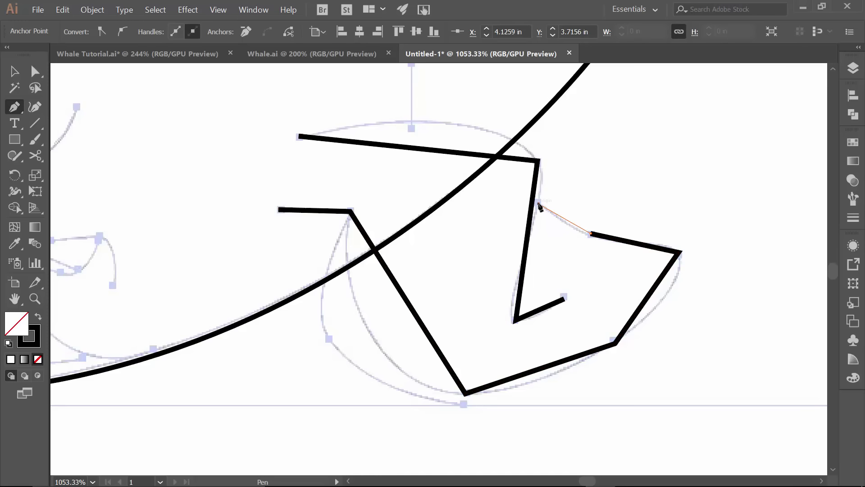
- Draw the right fin's back edge as an open three-anchor Pen path from the fin's bottom up to the inner corner
left_click(465, 407)
left_click_drag(330, 339, 317, 282)
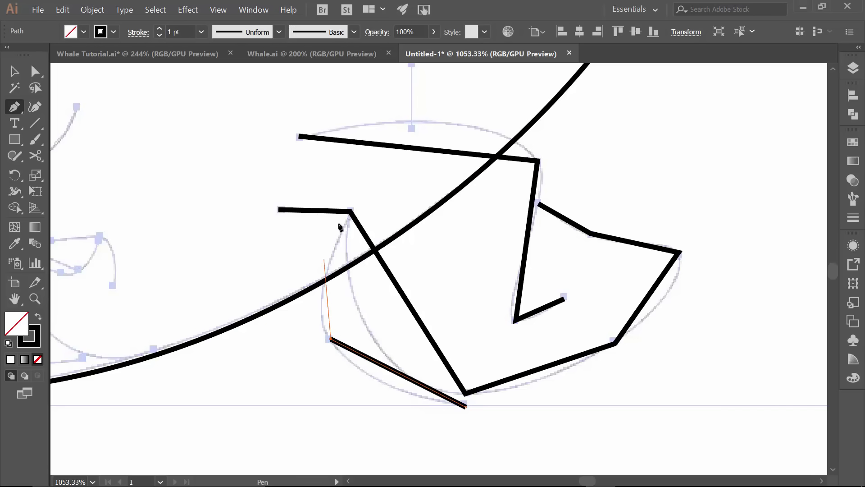
left_click(346, 221)
key("Escape")
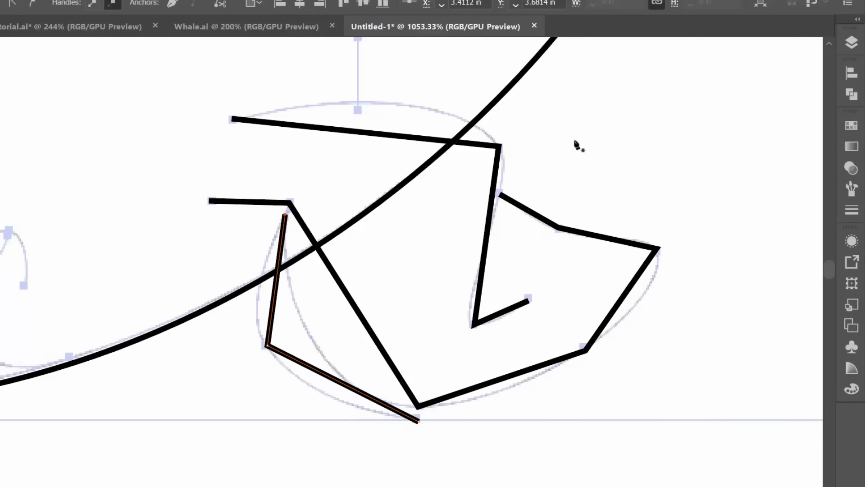
- Make the template's hidden layer of direction handles visible
left_click(852, 42)
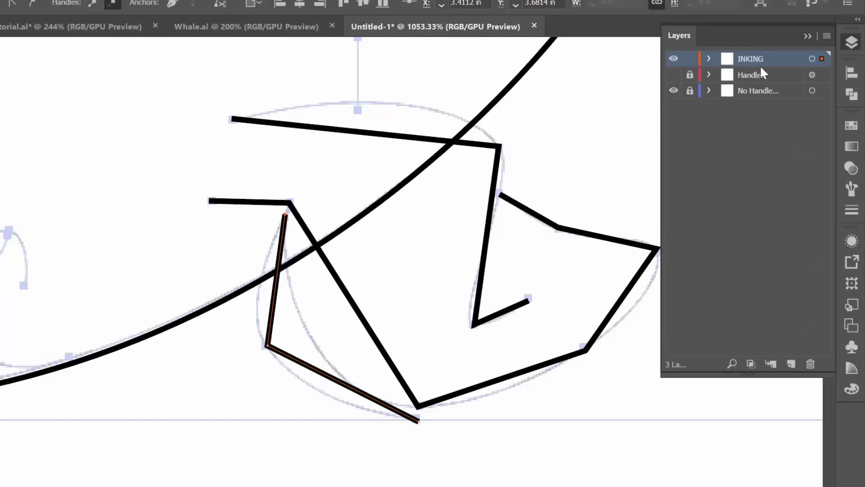
left_click(673, 74)
left_click(808, 35)
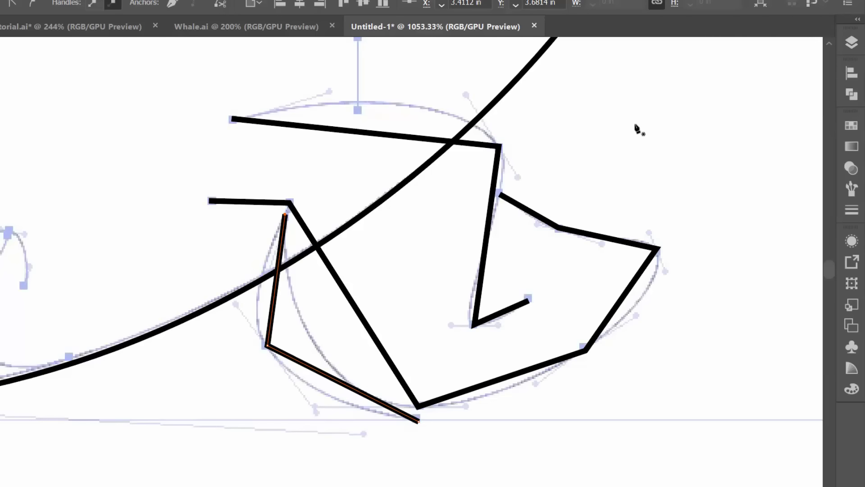
- Curve the right fin's upper line by matching the template's handles at its right-hand bend and its starting anchor
left_click_drag(499, 147, 517, 176)
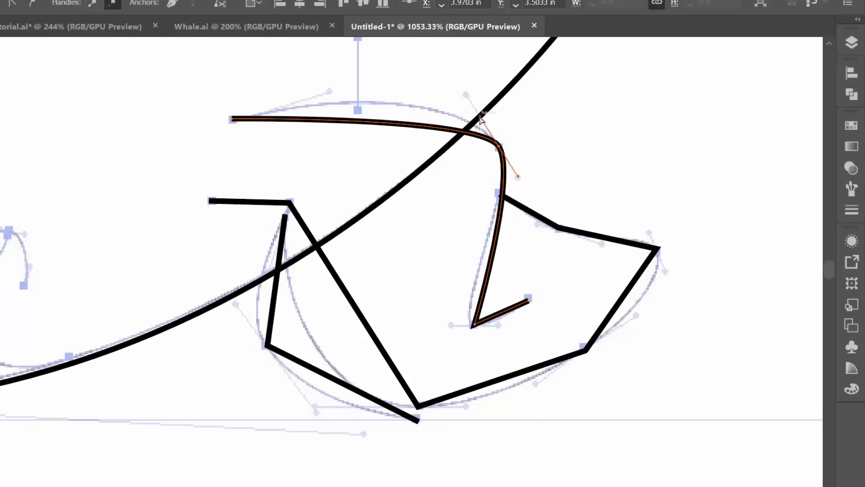
left_click_drag(480, 118, 466, 94)
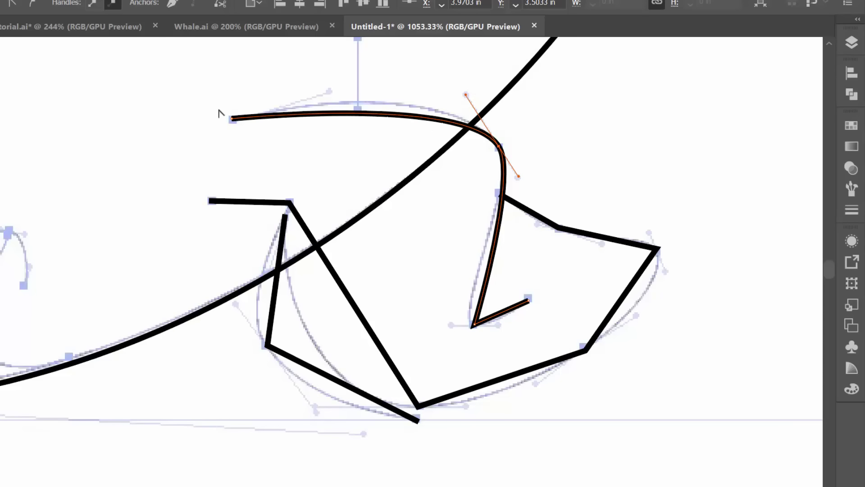
left_click(233, 119)
left_click_drag(241, 113, 331, 93)
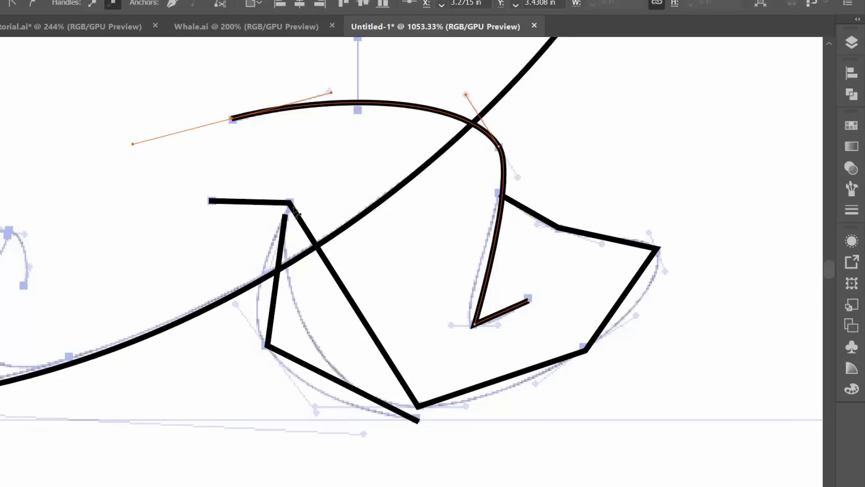
- Curve the right fin's outline at its tip, upper-edge and lower-right anchors, and round the upper line's inner hook
left_click(657, 248)
left_click_drag(657, 249, 650, 229)
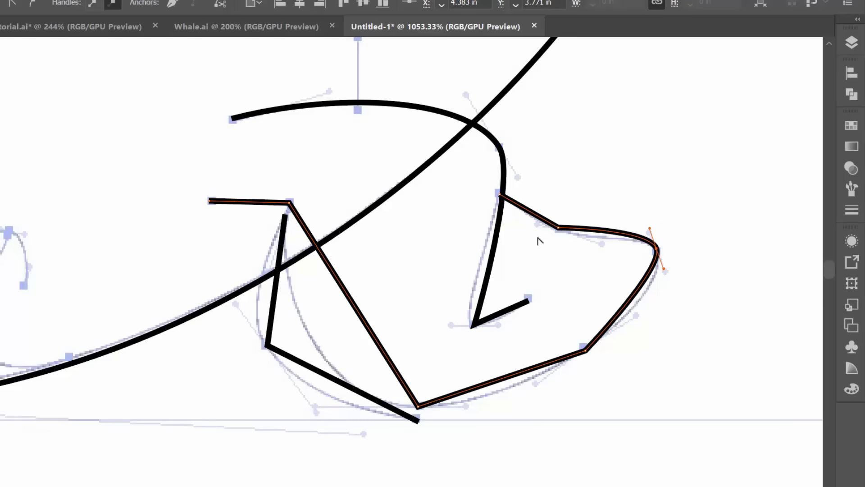
left_click(557, 227)
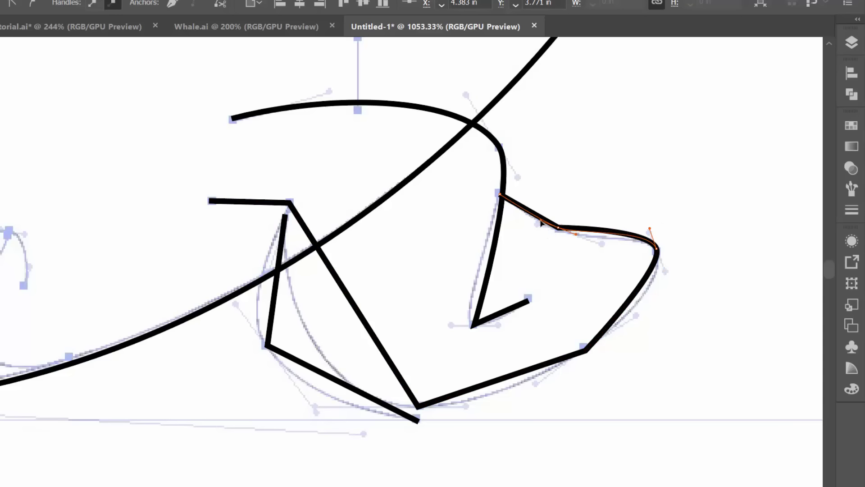
left_click_drag(537, 223, 602, 246)
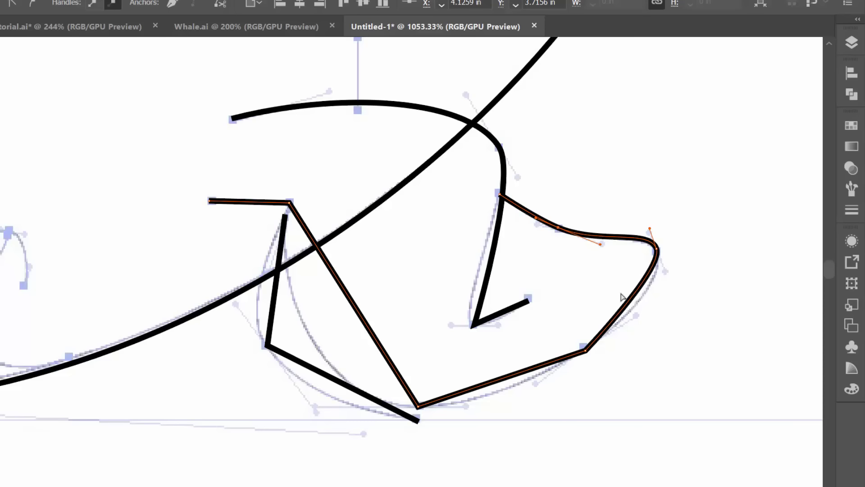
left_click(592, 346)
left_click_drag(614, 337, 640, 317)
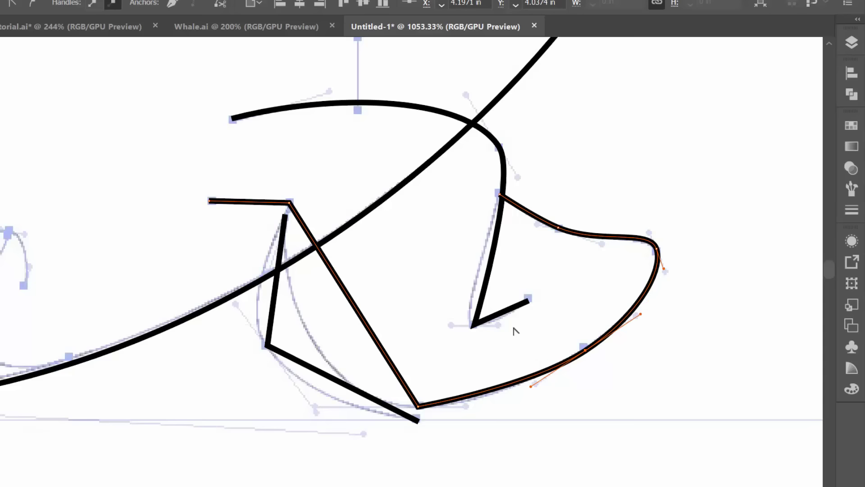
left_click(475, 325)
left_click_drag(496, 327, 497, 324)
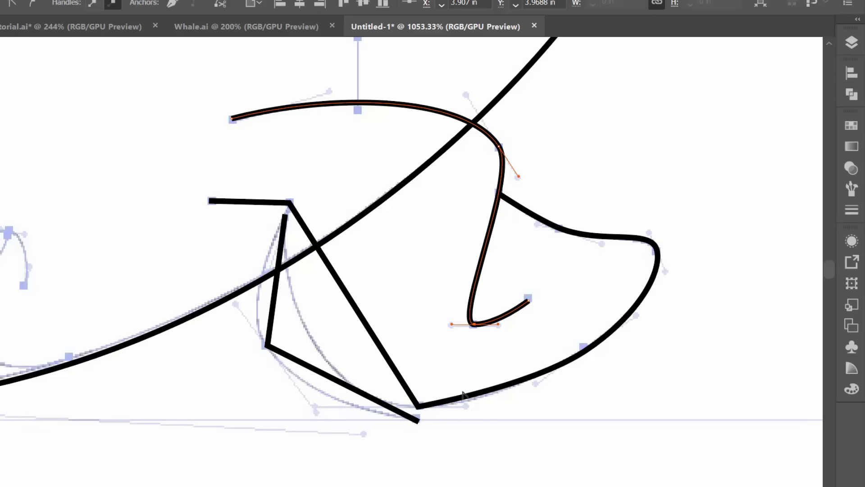
- Curve the fin outline at its lowest anchor and inner corner, keeping the short line straight, and bow the back edge at its middle anchor
left_click(418, 407)
left_click_drag(418, 406, 467, 408)
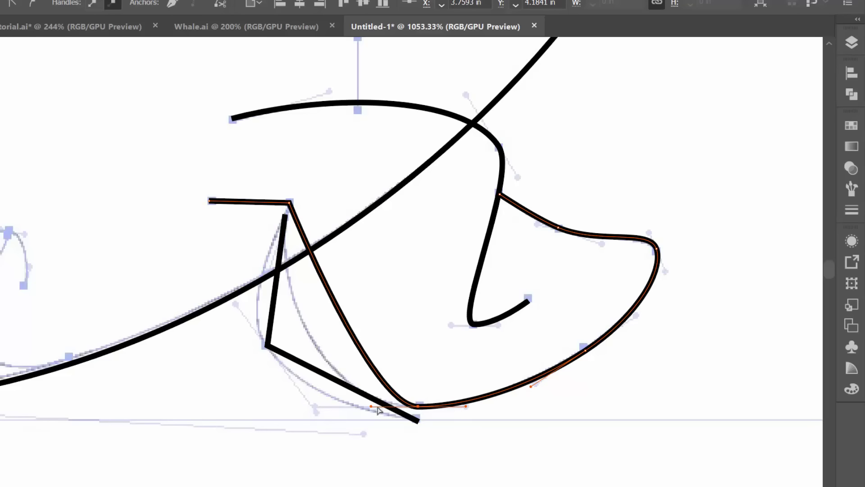
left_click_drag(373, 406, 316, 405)
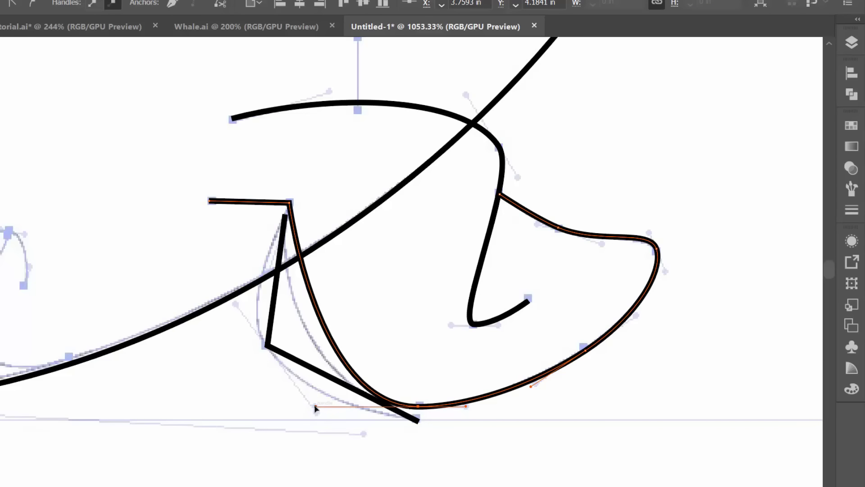
left_click_drag(291, 206, 260, 257)
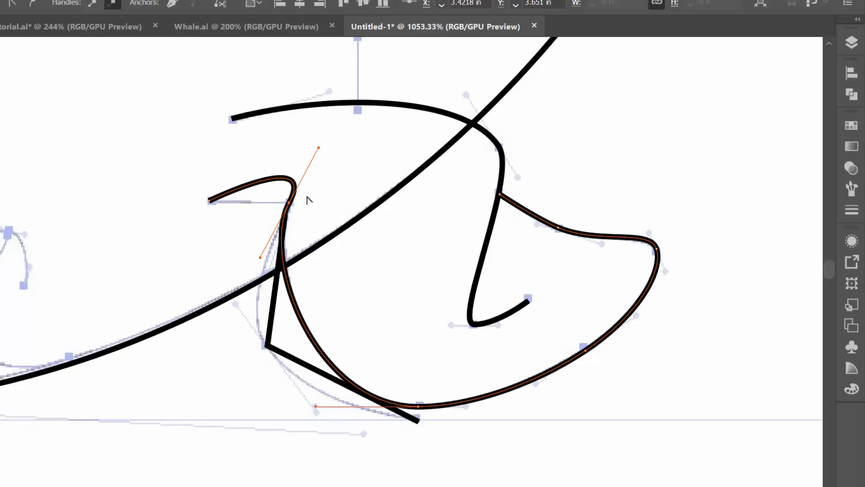
left_click_drag(319, 149, 260, 203)
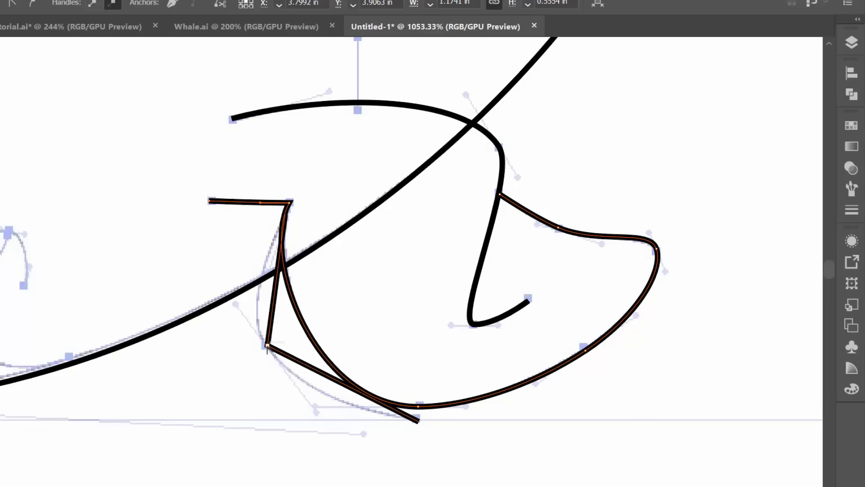
left_click_drag(267, 346, 237, 305)
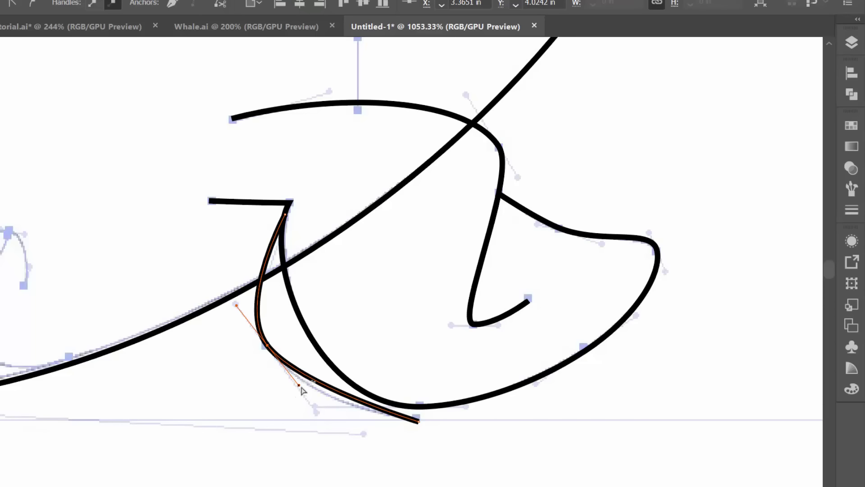
left_click_drag(299, 386, 316, 416)
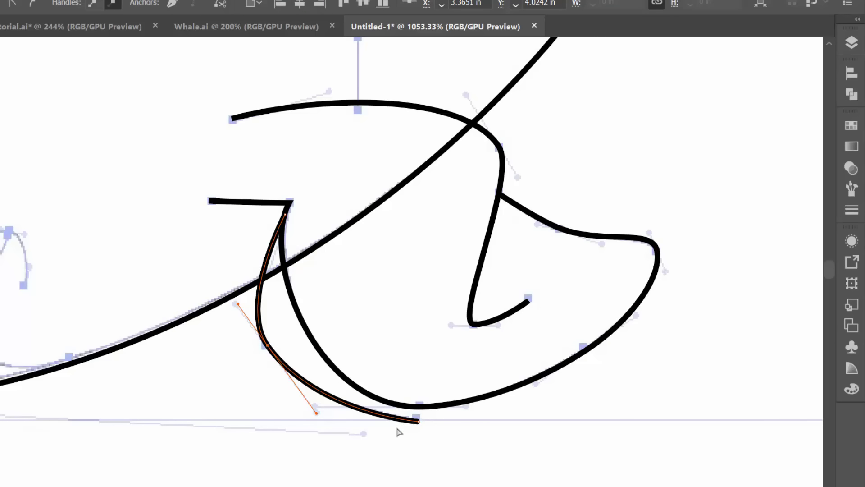
- Draw a straight vertical line with the Line Segment tool between the two template anchors at the top of the right fin
scroll(401, 376, "left", 5)
scroll(401, 376, "up", 3)
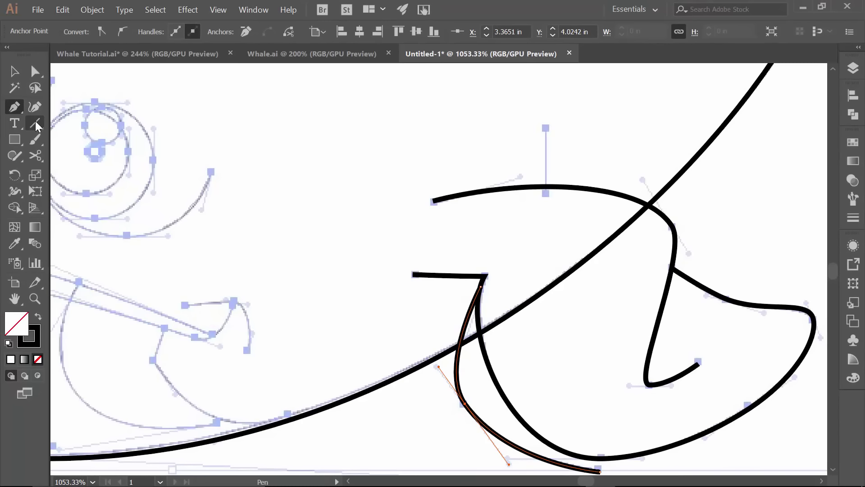
left_click(36, 124)
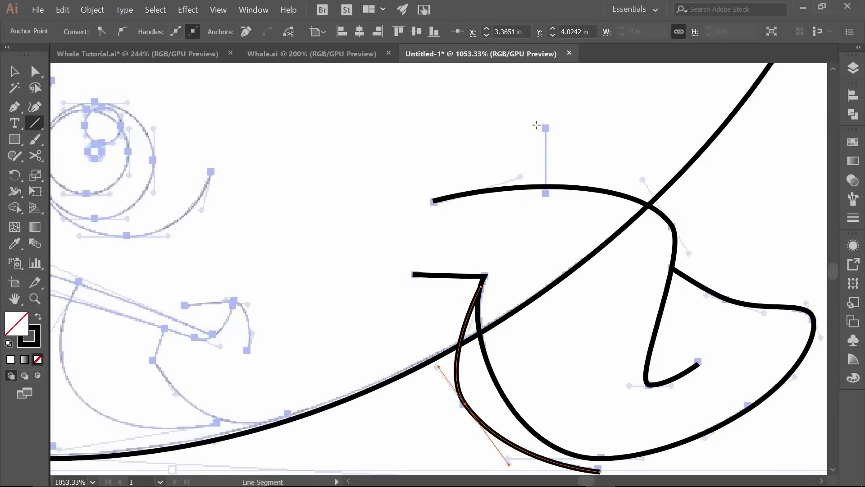
left_click_drag(545, 127, 545, 193)
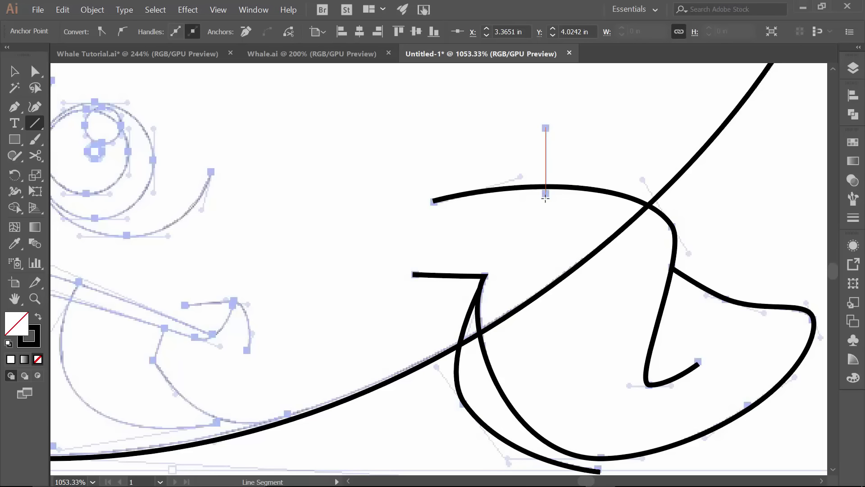
left_click_drag(545, 197, 545, 195)
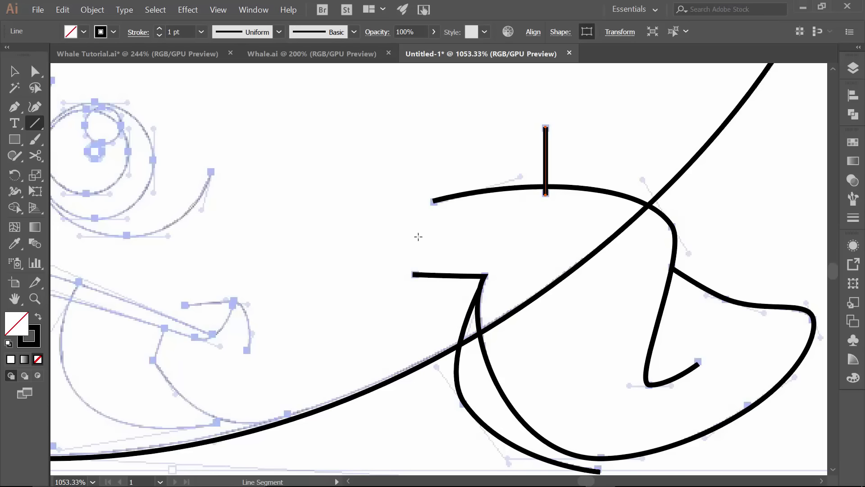
- Draw the pupil circle of the whale's eye with the Ellipse tool, outward from its centre to match the template's inner circle
left_click_drag(144, 288, 471, 326)
key("z")
left_click_drag(432, 253, 456, 216)
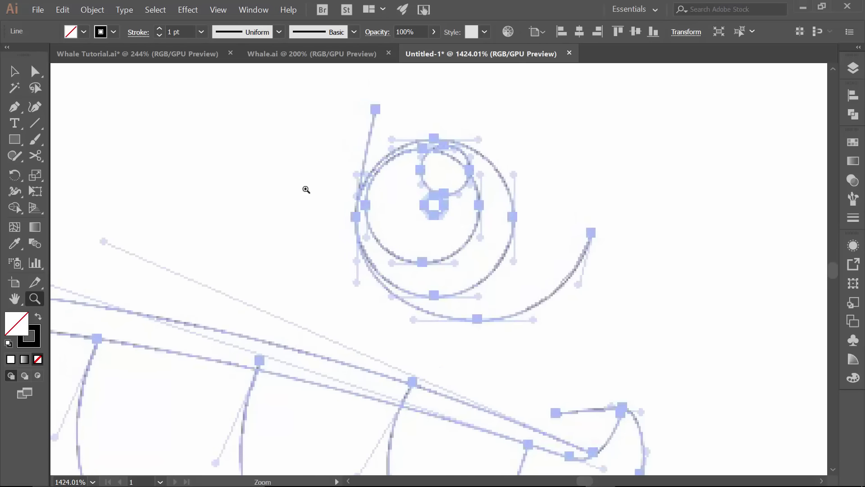
left_click(14, 141)
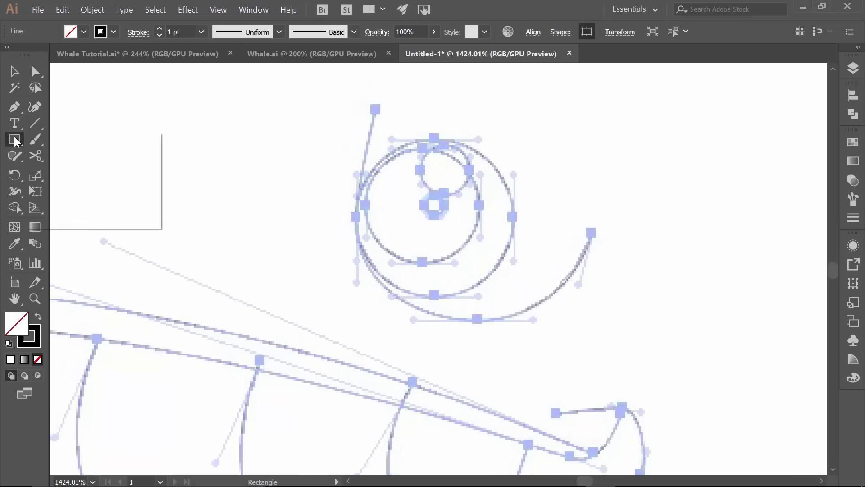
left_click(75, 174)
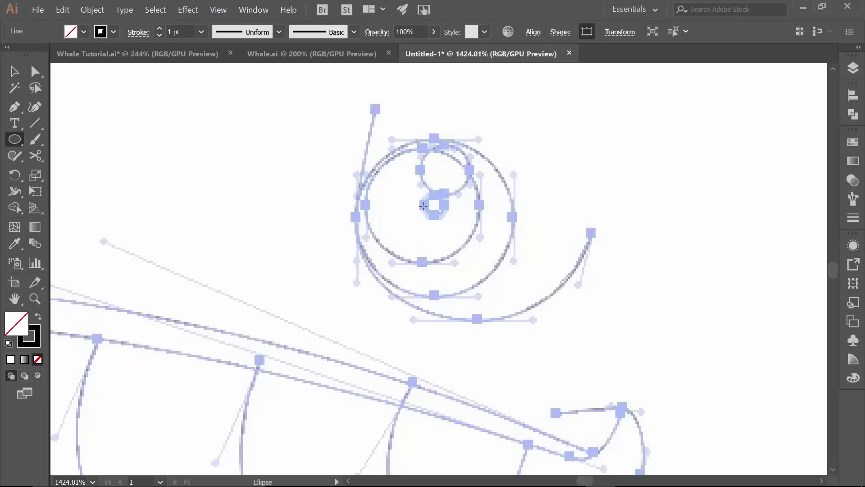
left_click_drag(425, 210, 437, 255)
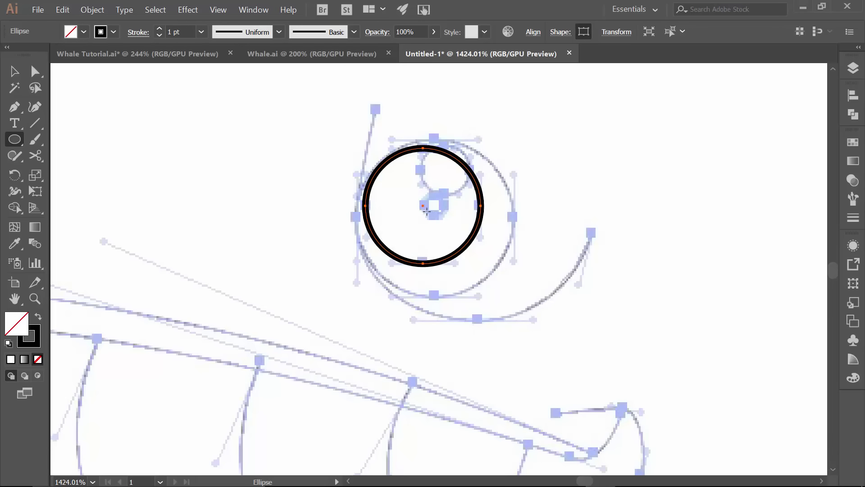
- Draw a larger circle around the pupil, then nudge and scale it to match the template's eye outline
mouse_move(425, 210)
left_mouse_down()
mouse_move(441, 225)
mouse_move(458, 283)
left_mouse_up()
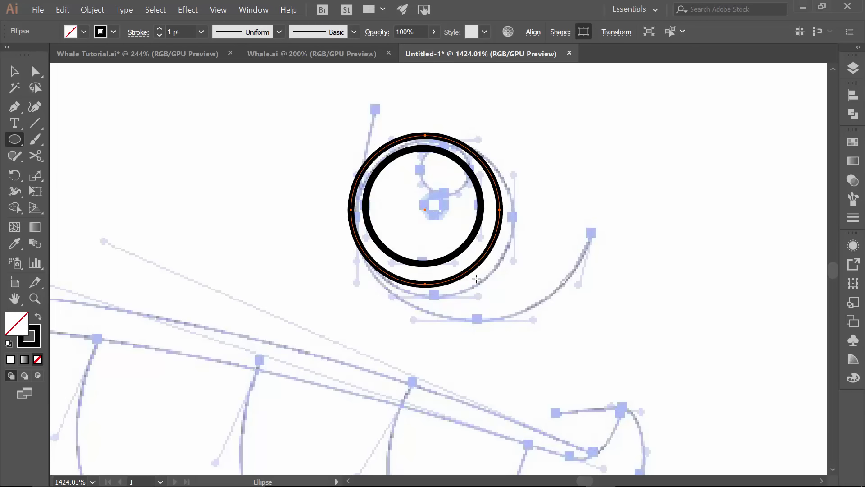
key("Right")
key("Down")
key("Down")
key("Right")
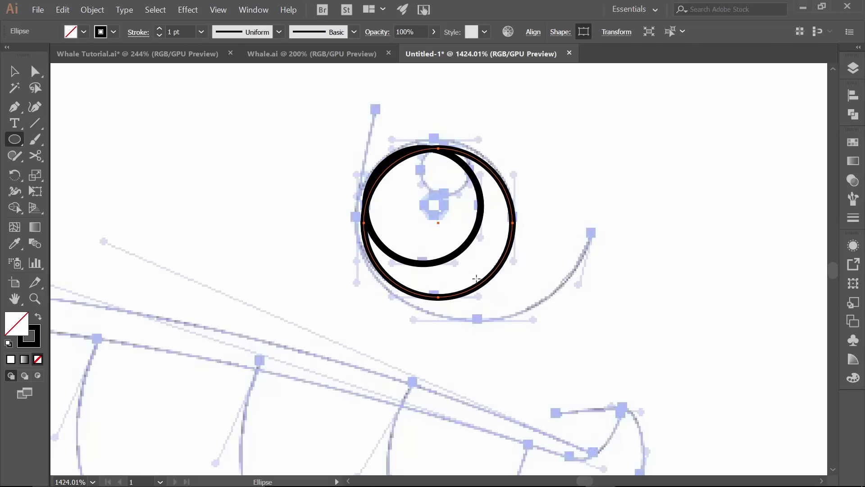
key("v")
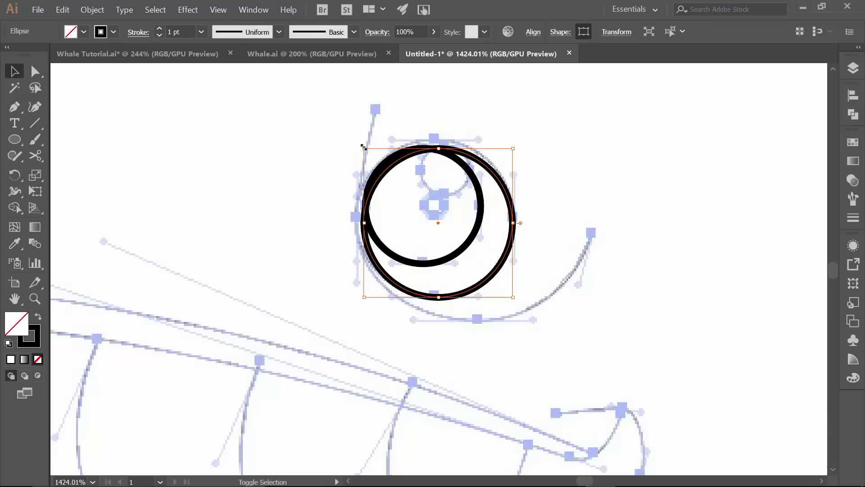
left_click_drag(361, 146, 357, 141)
- Draw two highlight circles over the template, a tiny one near the pupil's centre and a larger one at its upper edge
key("l")
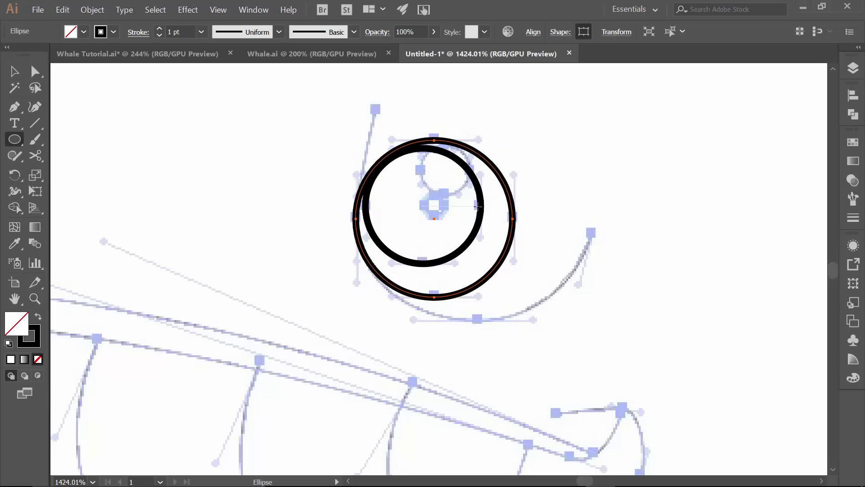
left_click_drag(434, 206, 445, 219)
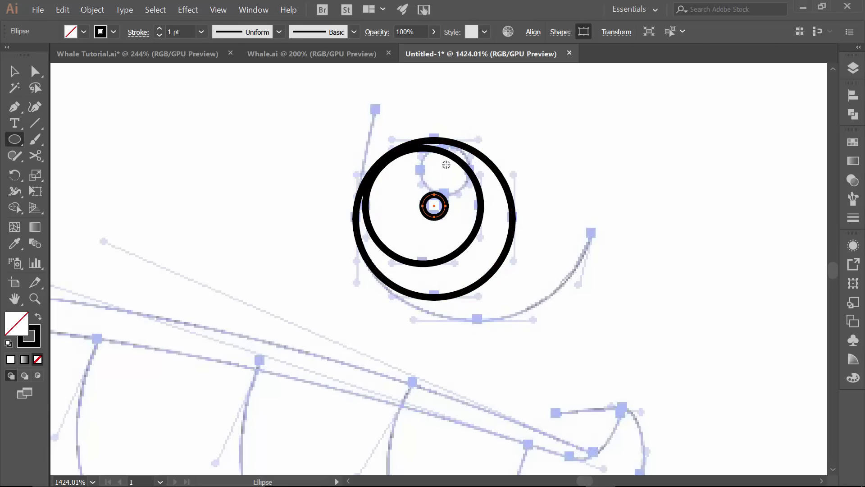
left_click_drag(445, 164, 466, 193)
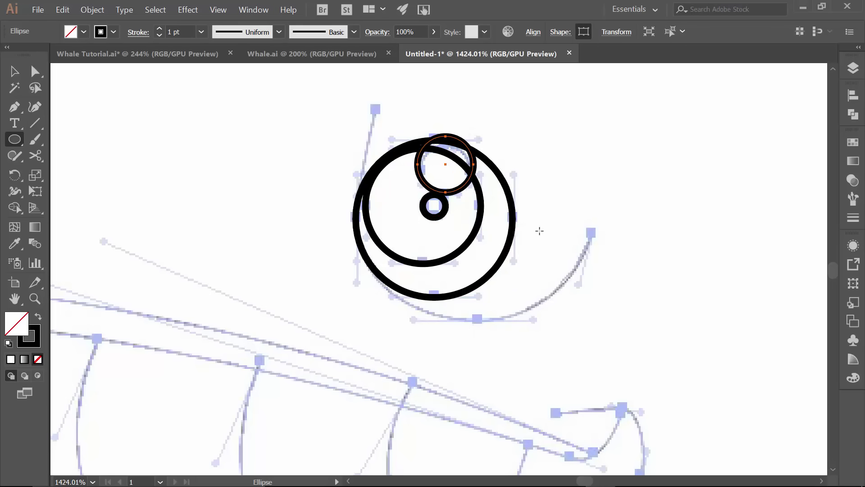
- Draw a large circle around the whole eye, then nudge and scale it so its lower edge follows the template's under-eye arc
left_click_drag(466, 223, 526, 327)
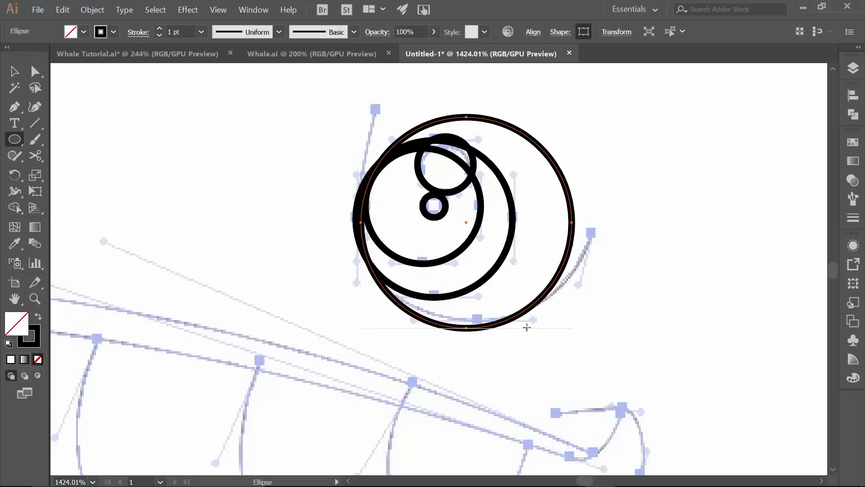
key("Up")
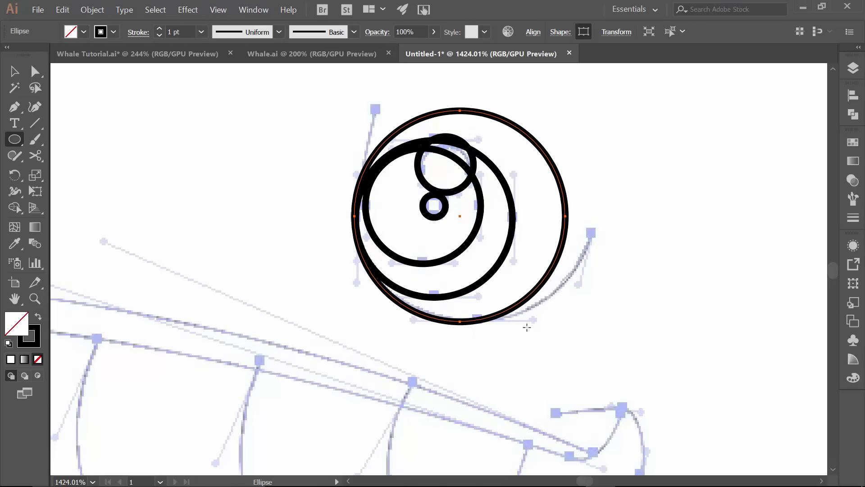
key("Right")
key("v")
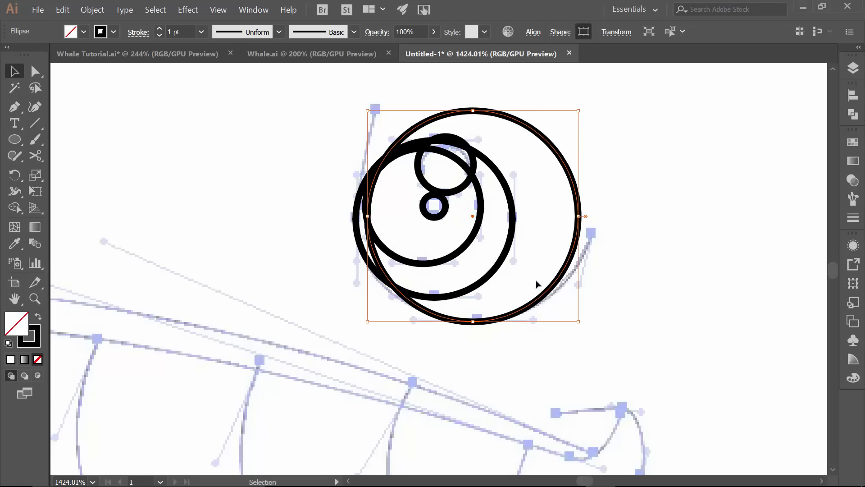
left_click_drag(579, 111, 592, 100)
left_click_drag(358, 94, 346, 91)
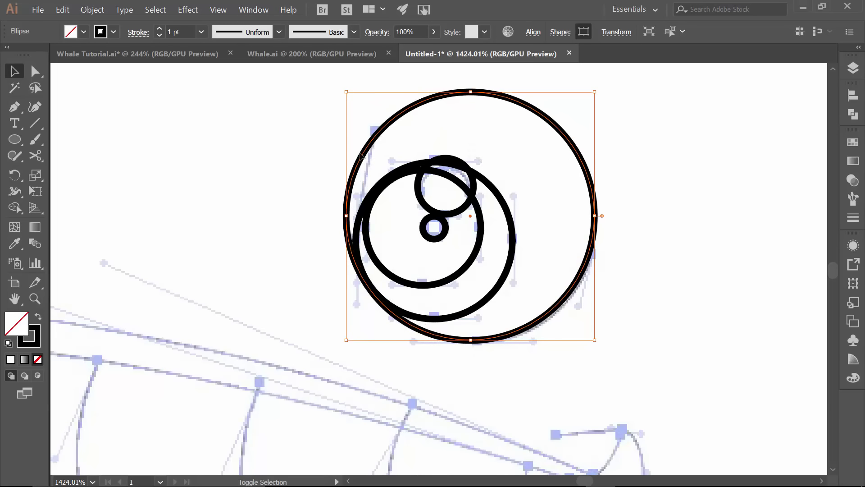
left_click_drag(639, 254, 588, 269)
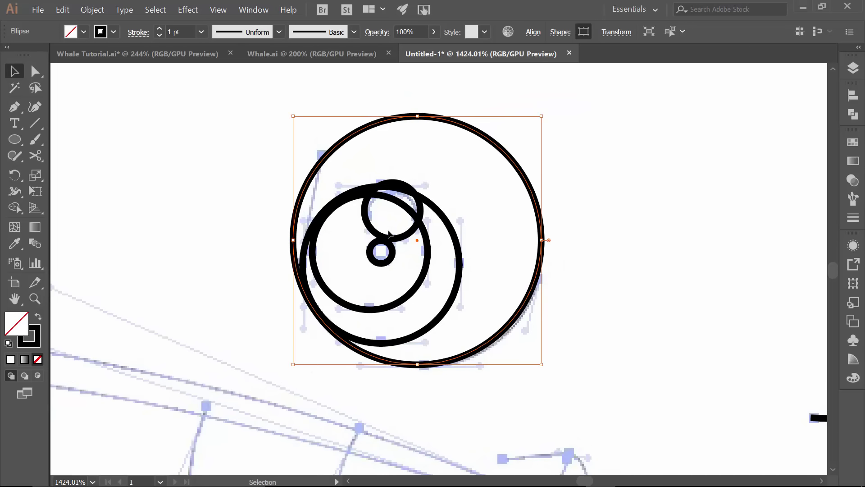
left_click(403, 238, "shift")
left_click(404, 238)
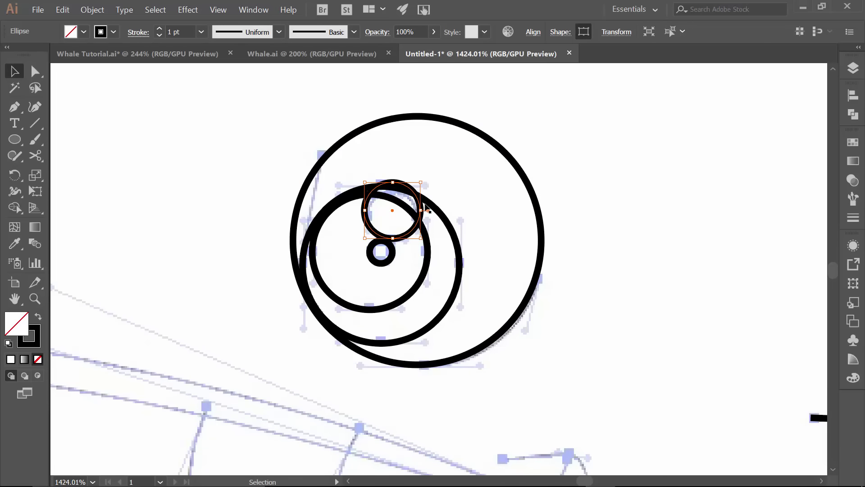
left_click(474, 217)
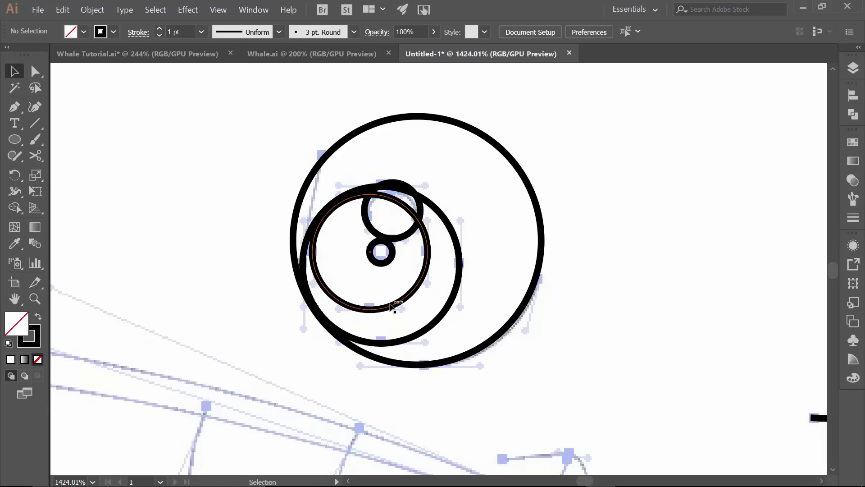
left_click(394, 306)
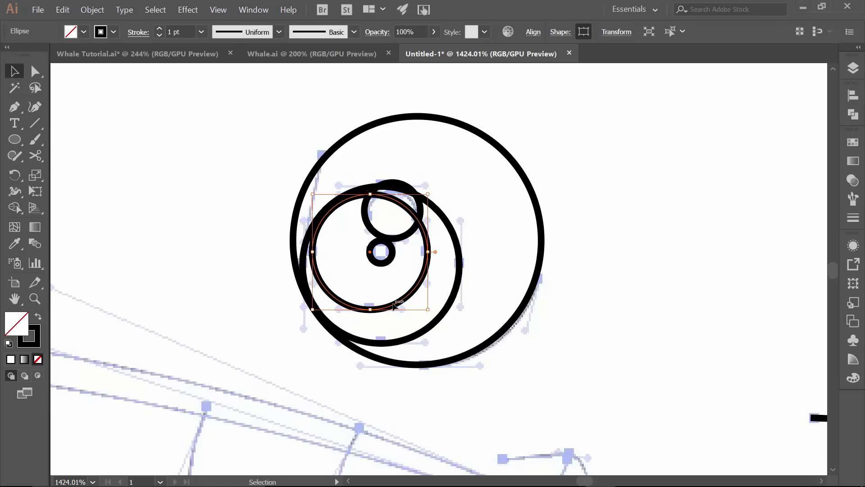
left_click(231, 200)
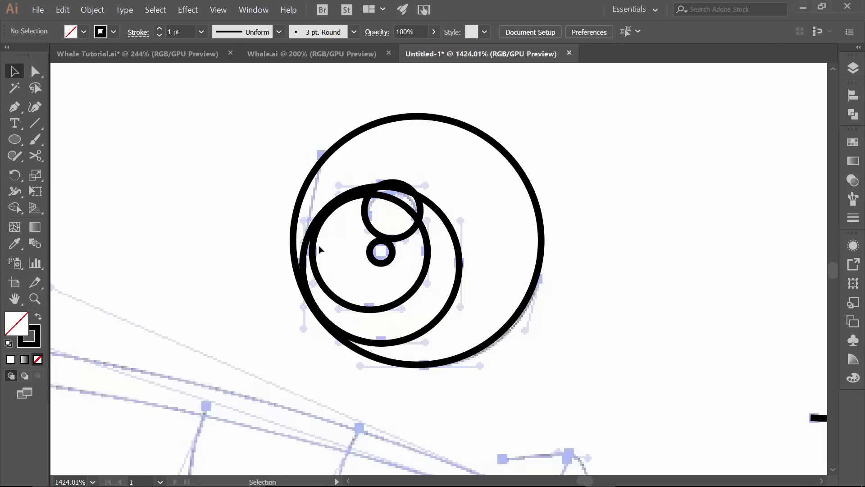
- Swap the pupil circle's fill and stroke so it is solid black with no outline
left_click(321, 272)
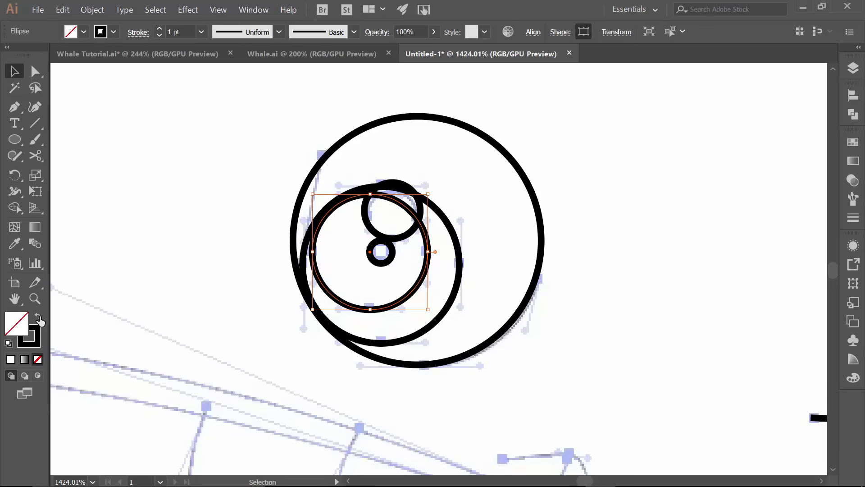
left_click(39, 319)
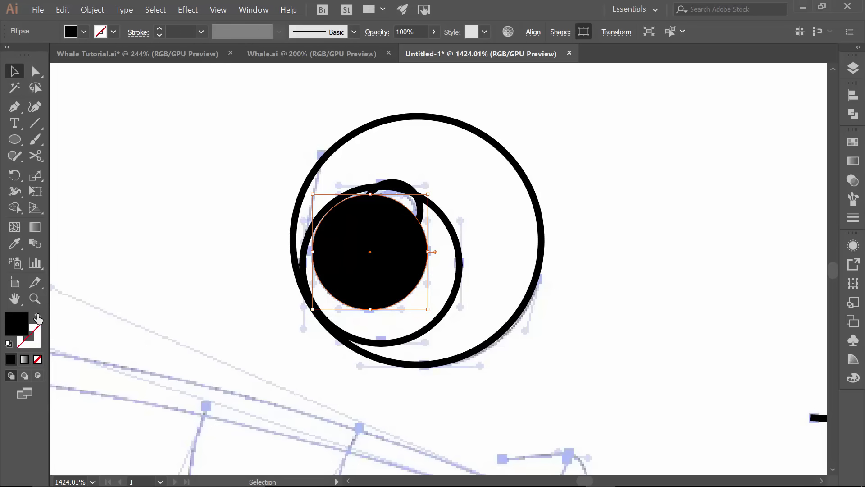
left_click(337, 197)
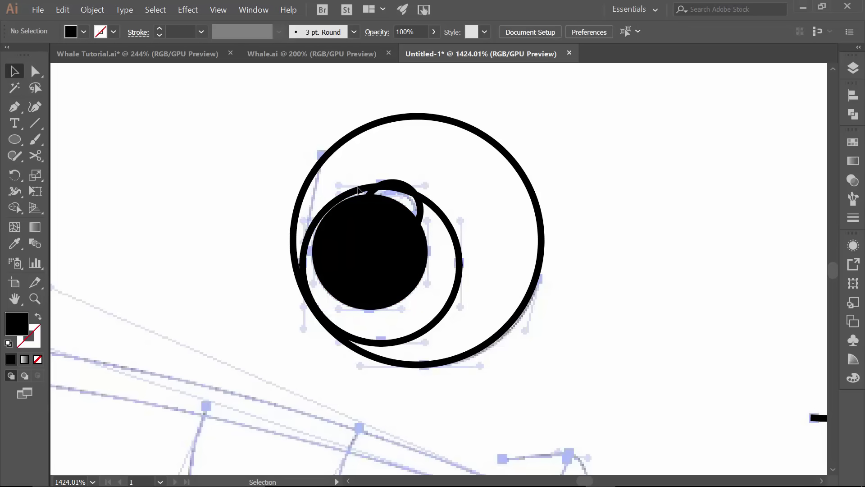
- Give both highlight circles a solid white fill with no stroke
left_click(421, 212)
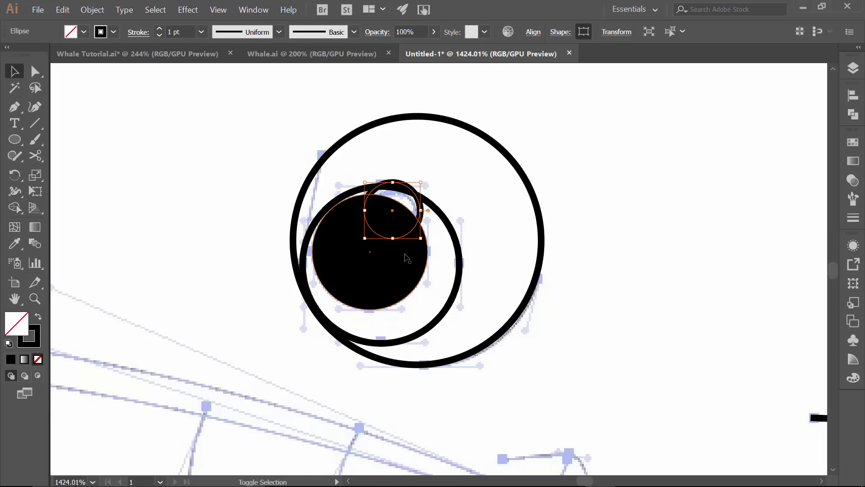
left_click(390, 260, "shift")
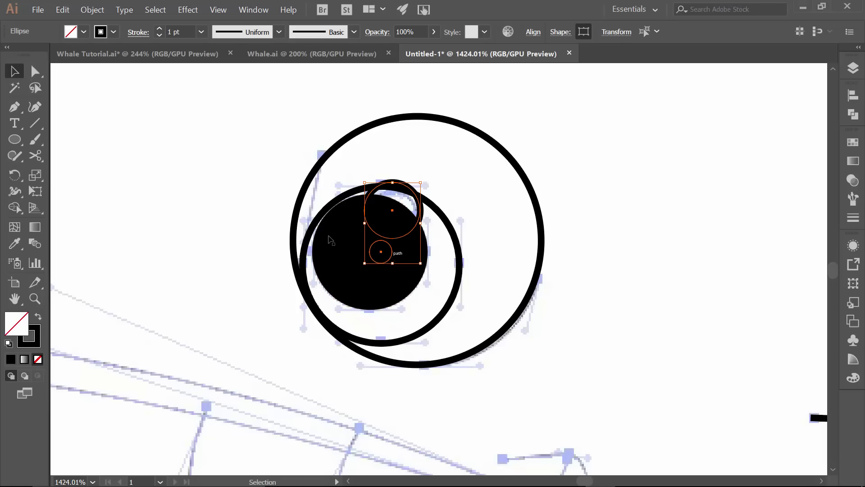
key("shift+x")
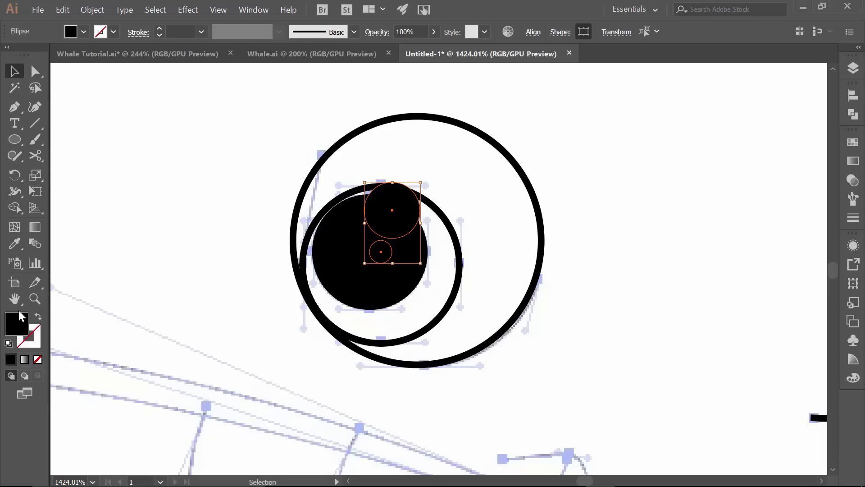
left_click(83, 32)
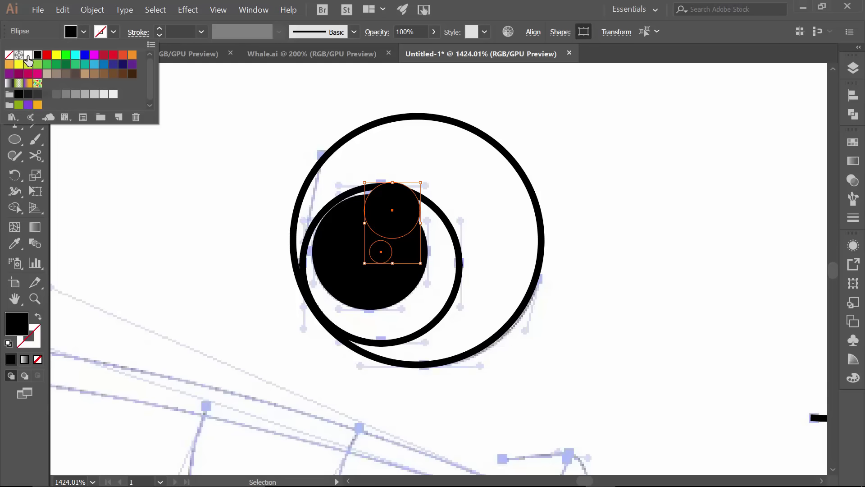
left_click(28, 56)
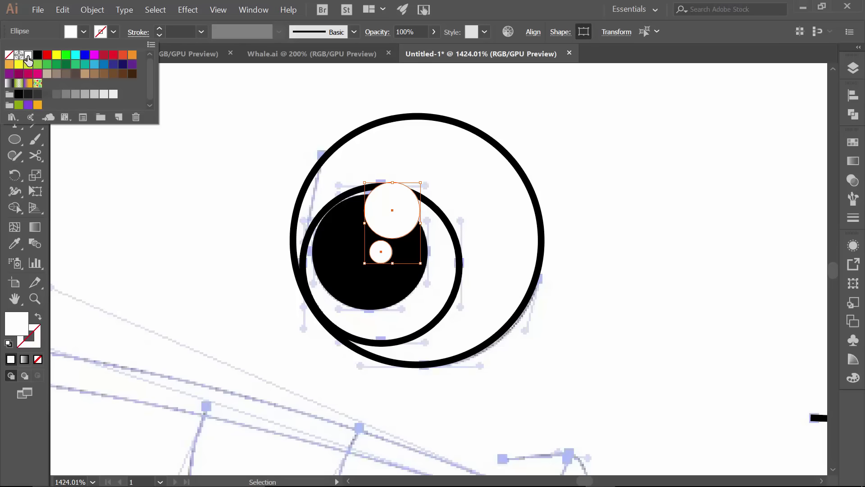
left_click(244, 244)
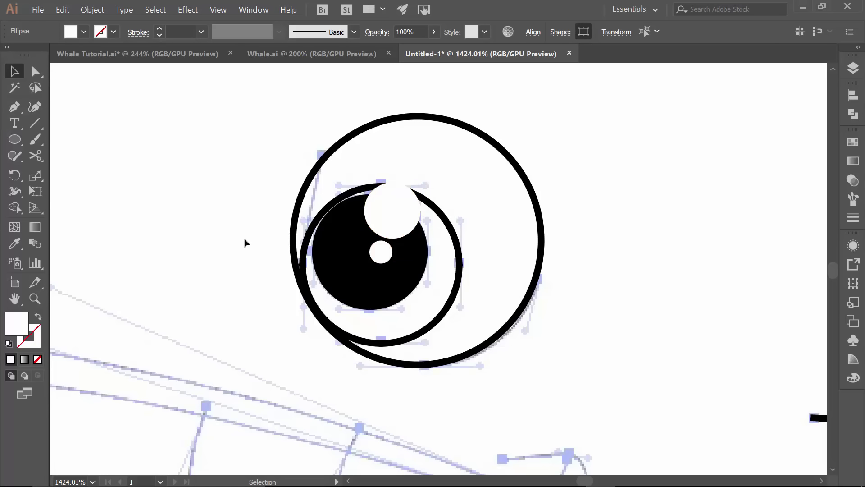
left_click(245, 242)
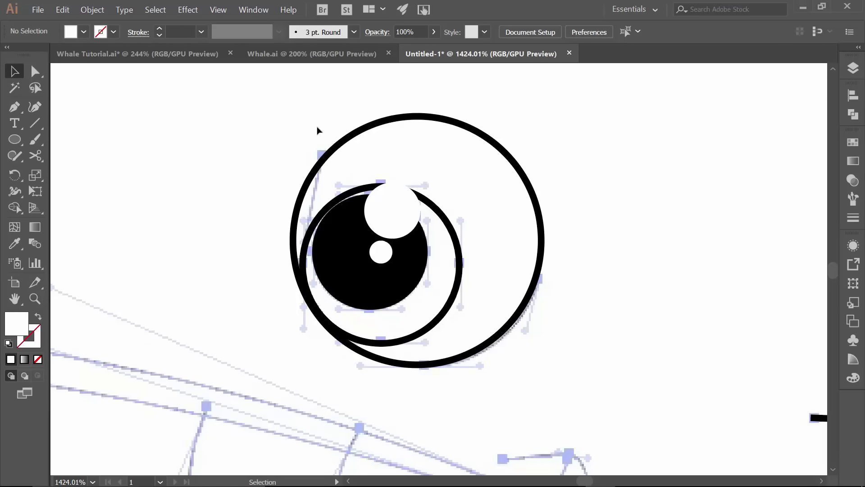
- Cut the large outer eye circle with the Scissors tool at the template arc's upper-left and lower-right end anchors
key("c")
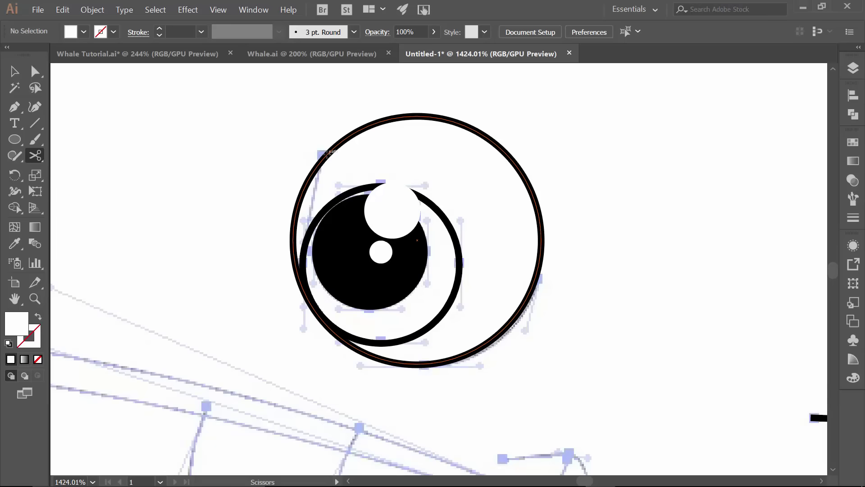
left_click(326, 154)
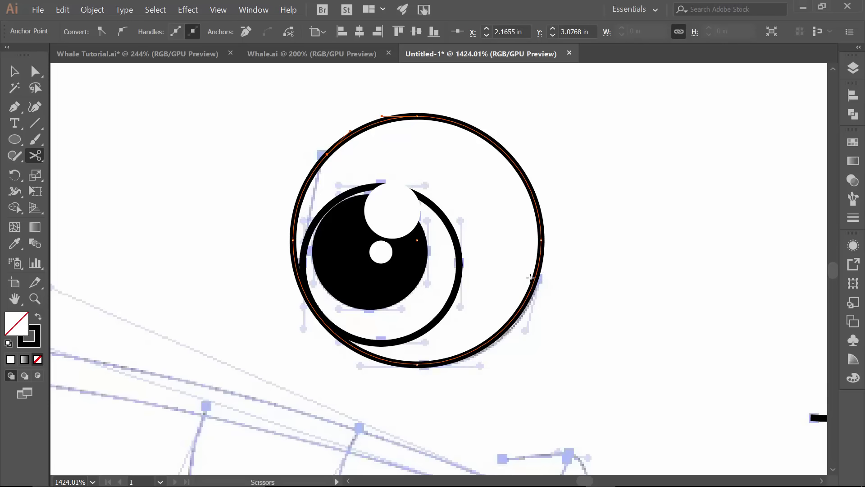
left_click(691, 319, "ctrl")
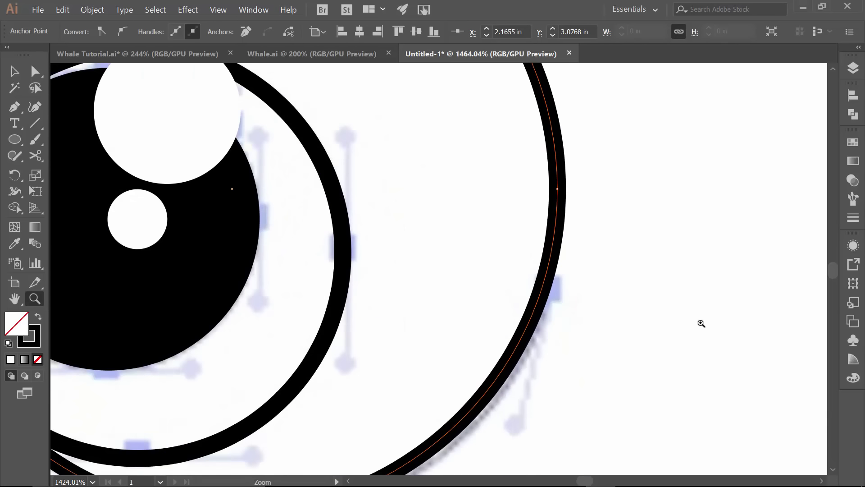
left_click_drag(632, 304, 581, 296)
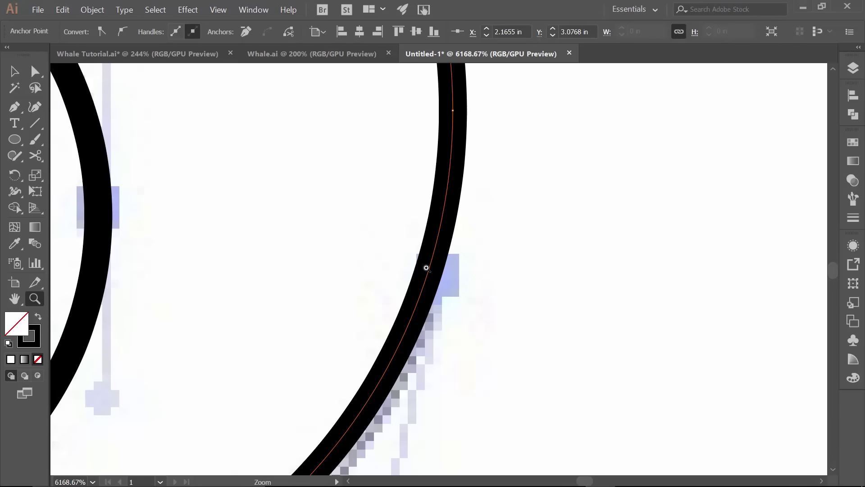
key("c")
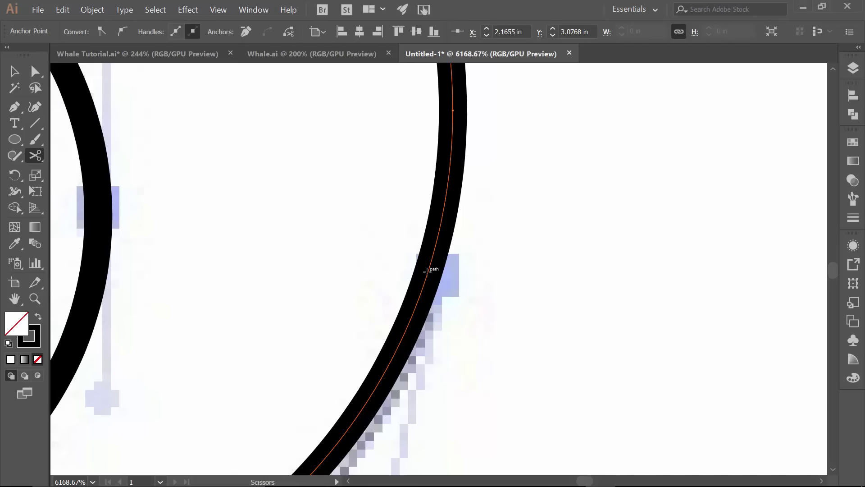
left_click(428, 272)
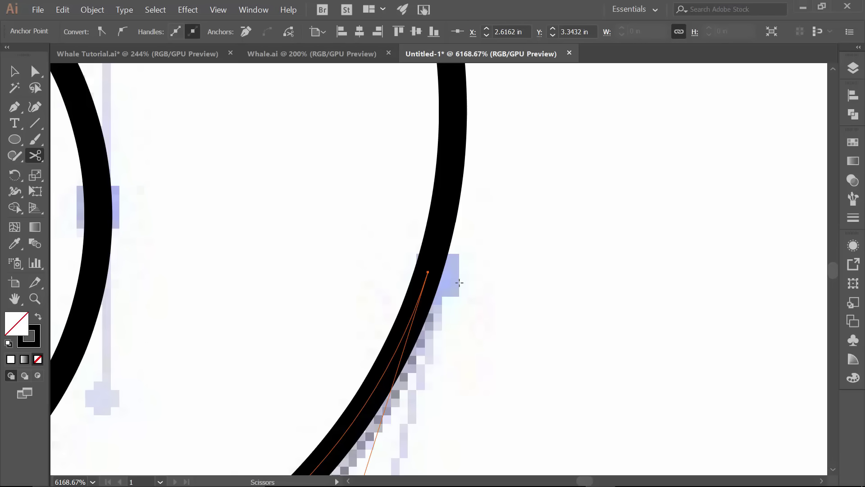
- Delete the cut-off upper section of the large outer eye circle, keeping only the under-eye arc
key("v")
left_click(444, 250)
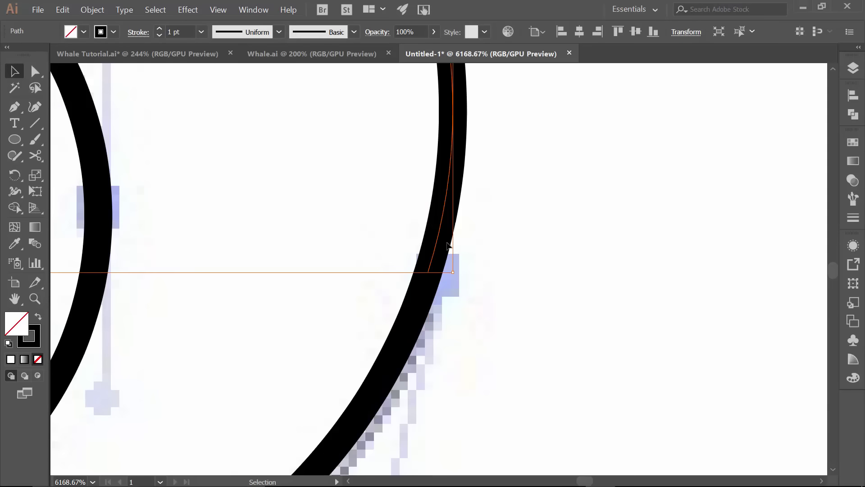
key("ctrl+0")
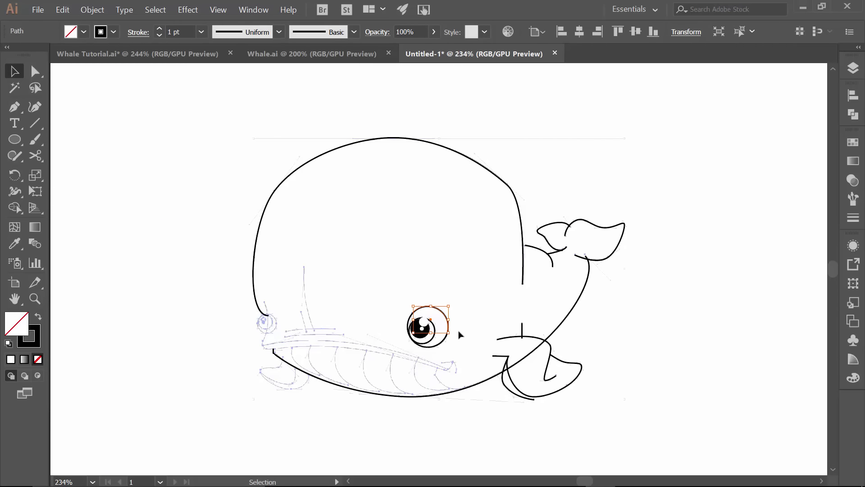
left_click(387, 333)
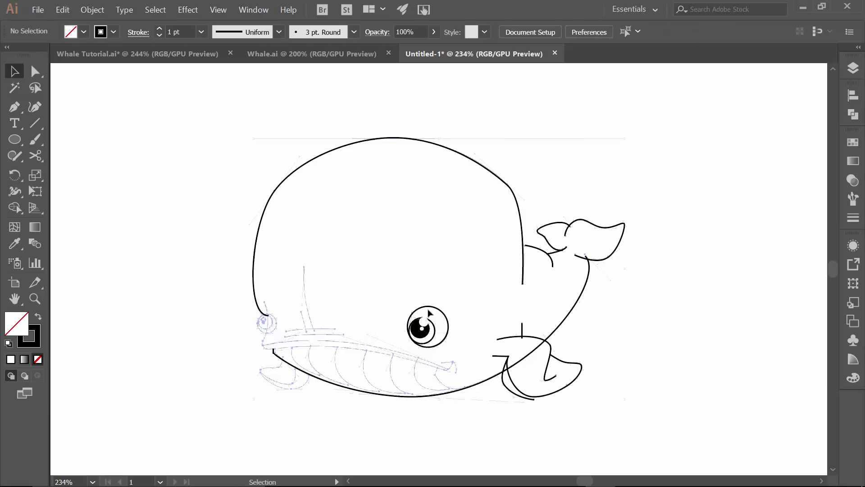
key("c")
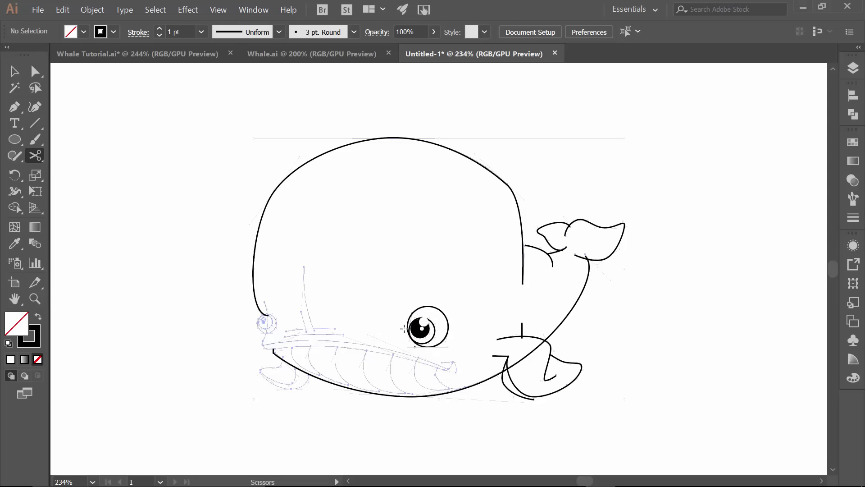
key("v")
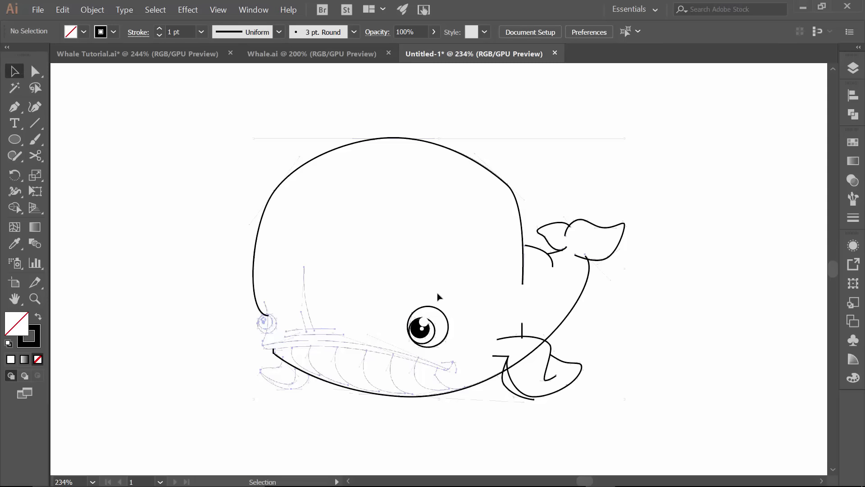
left_click(444, 315)
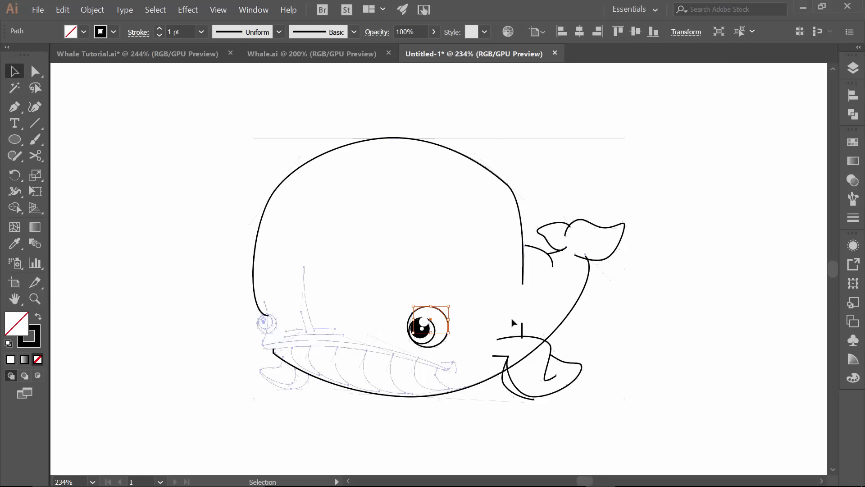
key("Delete")
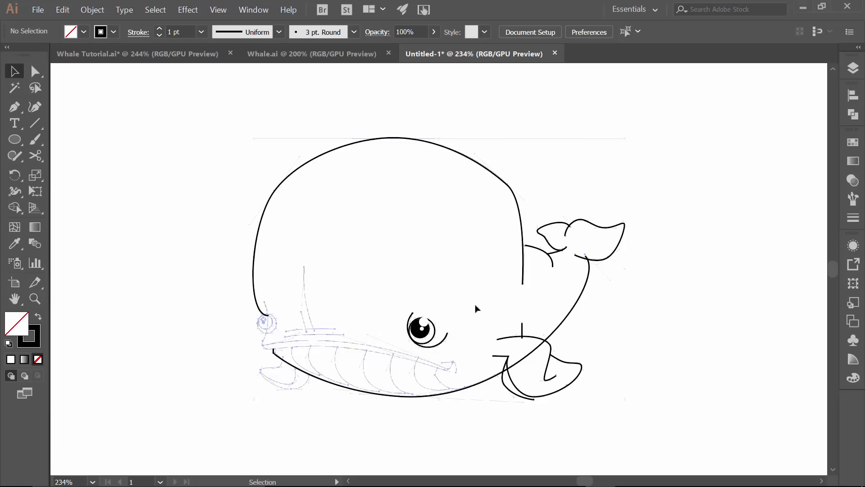
- Duplicate the eye outline, pupil and both highlights without the under-eye arc, placing the copy toward the front of the whale's face
left_click(423, 334)
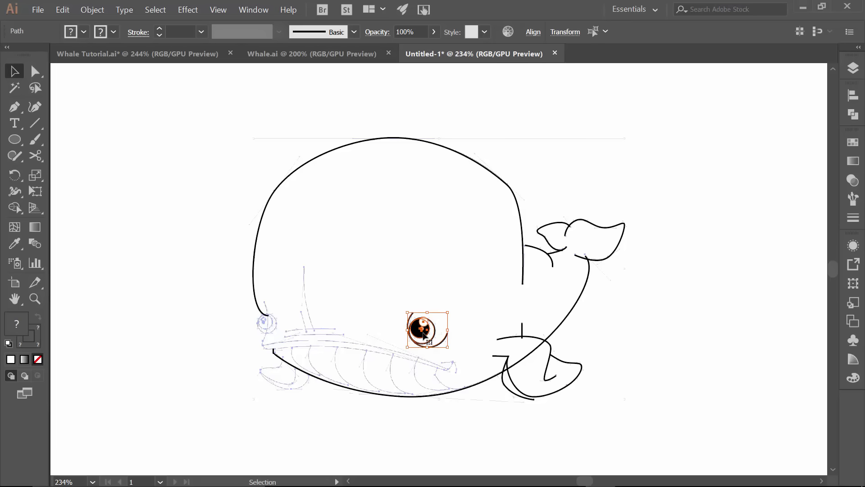
key("z")
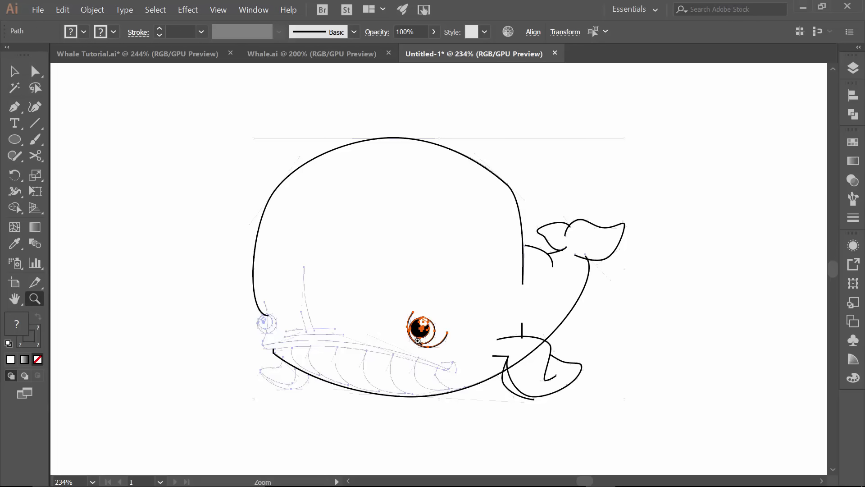
left_click_drag(397, 339, 474, 334)
key("v")
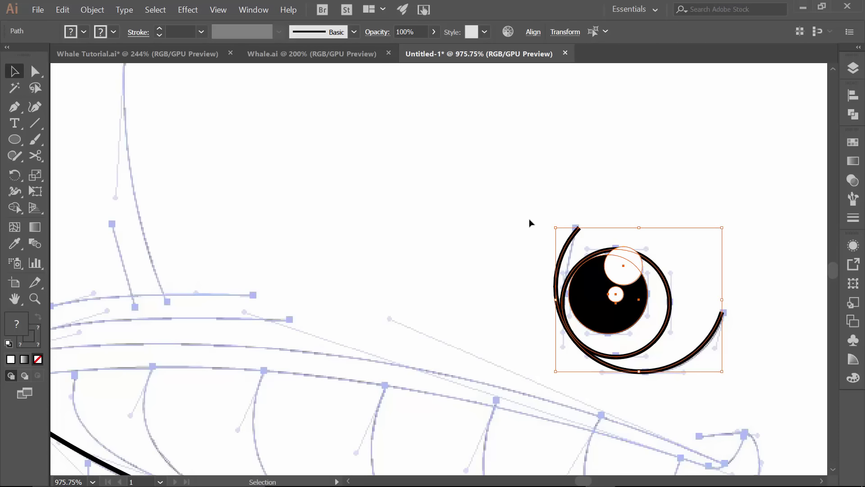
left_click(575, 230, "shift")
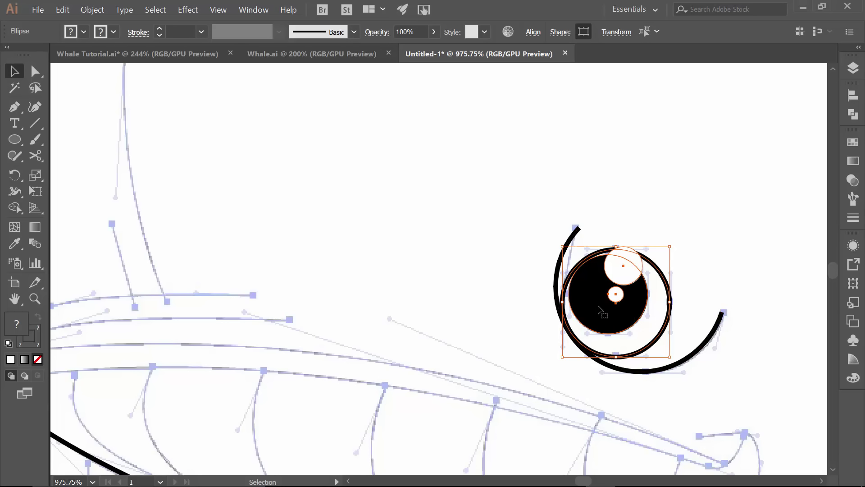
key("alt")
key("alt")
left_click_drag(594, 296, 246, 200)
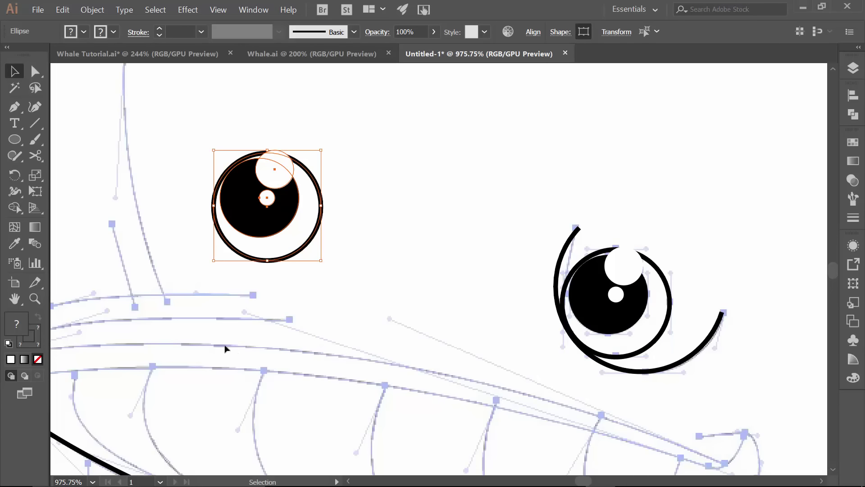
- Move the eye copy onto the template's small front eye, rotate it counterclockwise and scale it down to fit
key("space")
left_click_drag(176, 319, 437, 308)
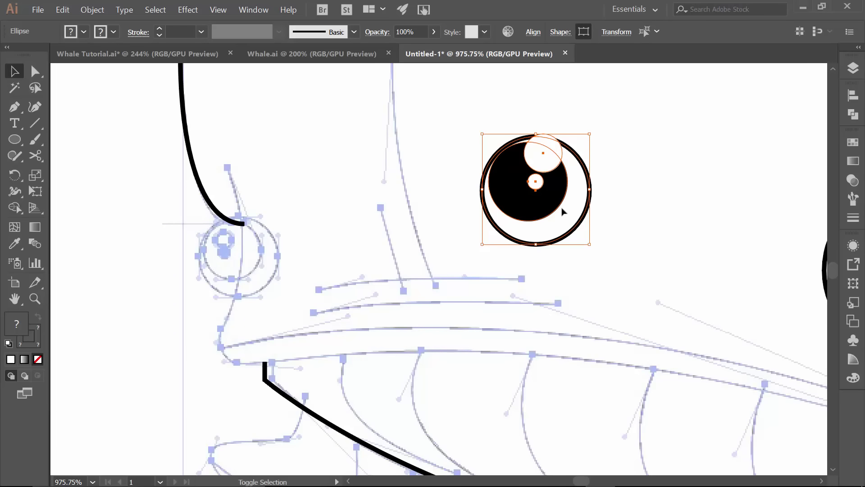
left_click_drag(543, 199, 258, 267)
left_click_drag(292, 203, 270, 235)
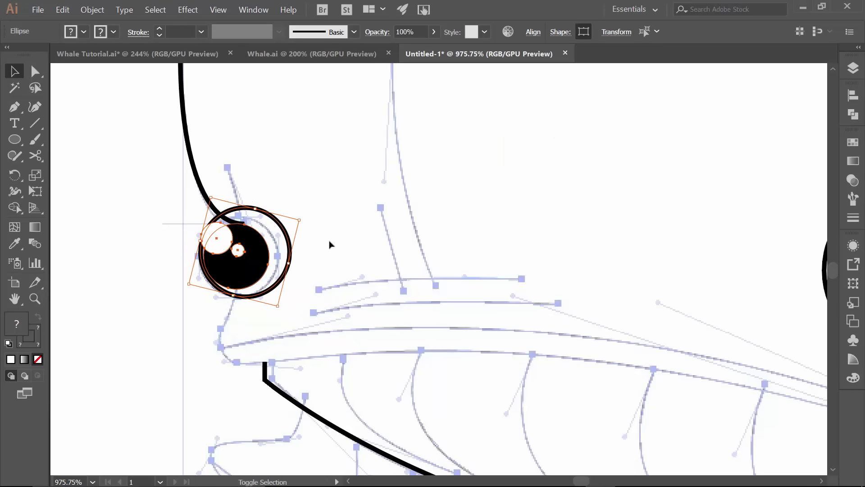
left_click_drag(296, 222, 284, 230)
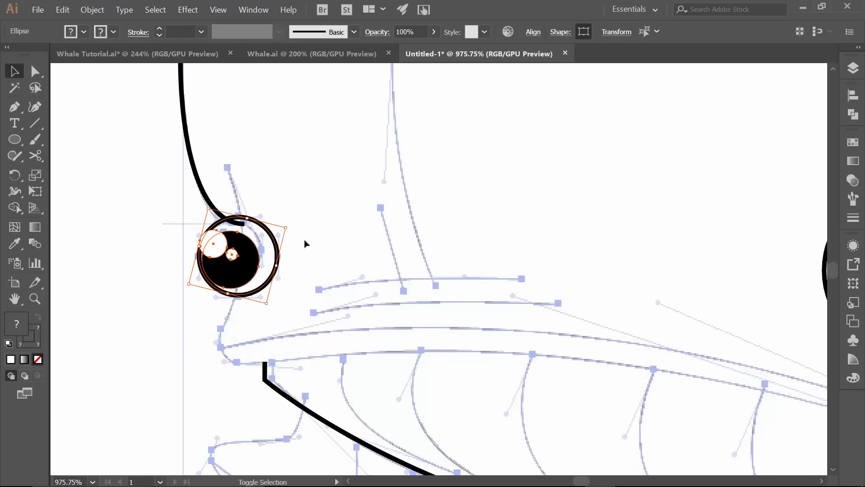
- Nudge the front eye's pupil and both highlights slightly up within the eye outline
left_click(291, 276)
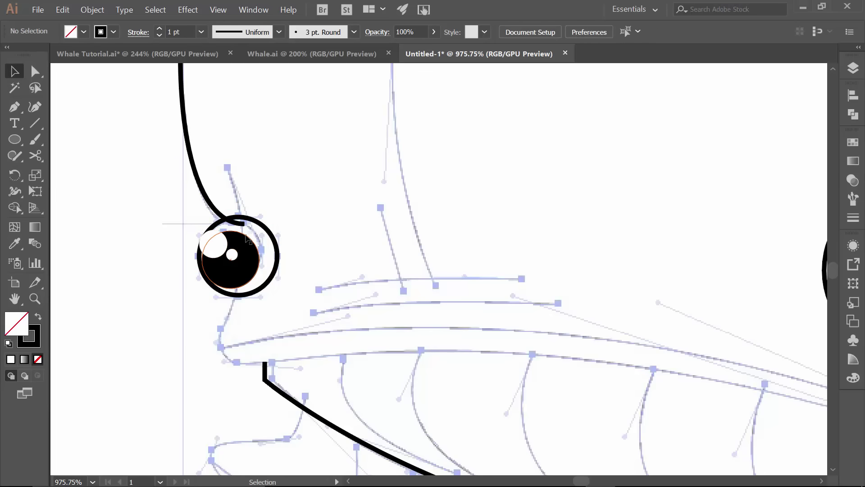
left_click(232, 255)
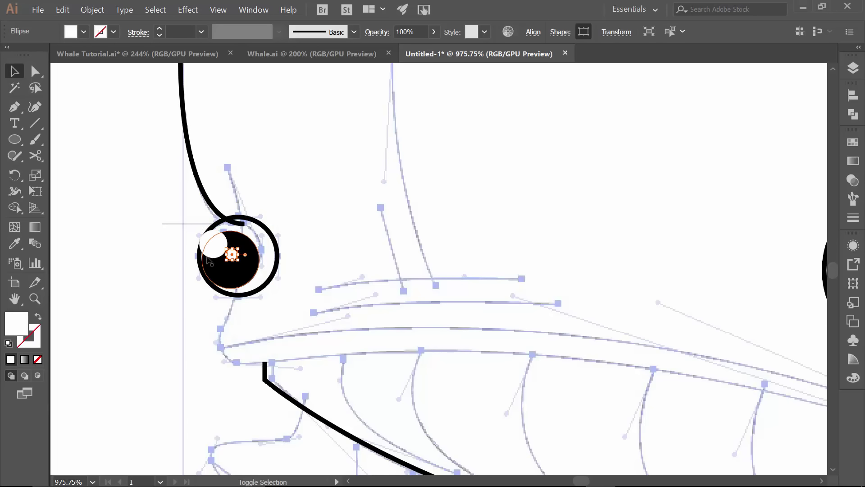
left_click(215, 243, "shift")
left_click(227, 282, "shift")
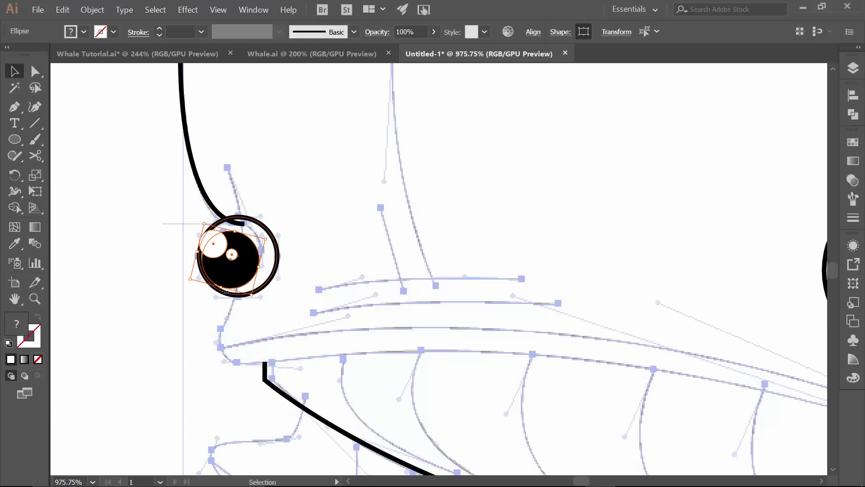
key("Up")
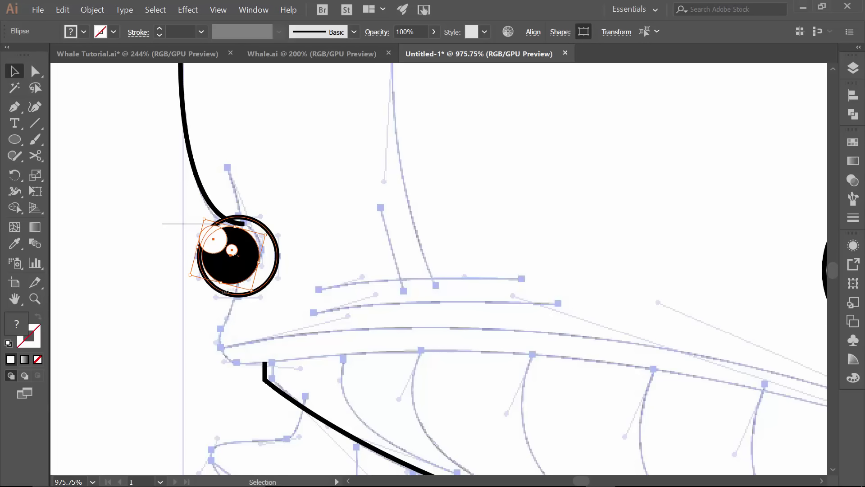
left_click(317, 210)
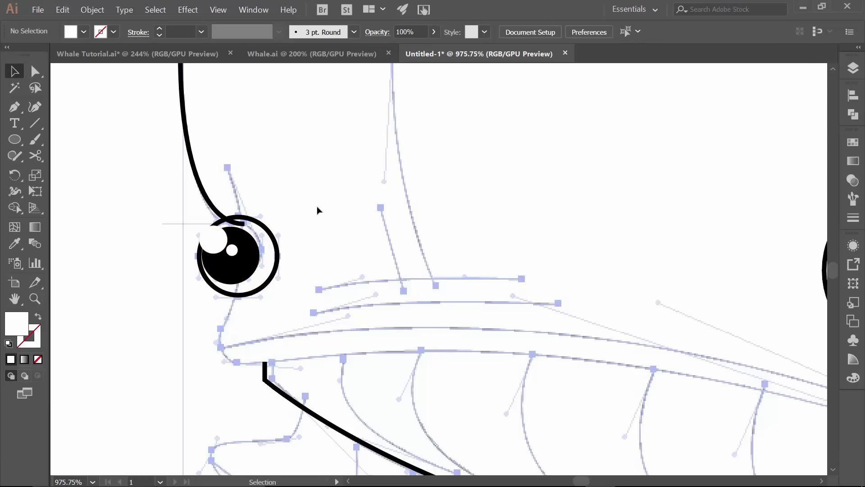
- Draw four separate straight Pen segments between the template's end anchors for the tall line, short slanted line and two long lines above the mouth
left_click_drag(472, 271, 521, 354)
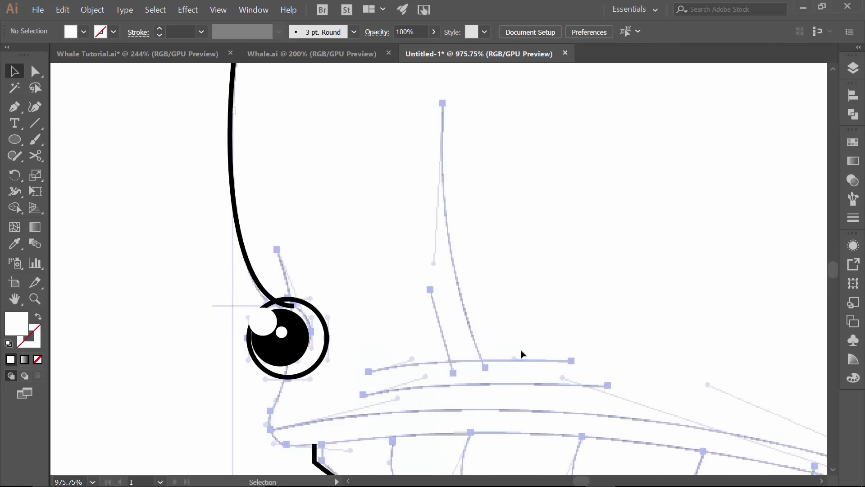
key("p")
left_click(443, 104)
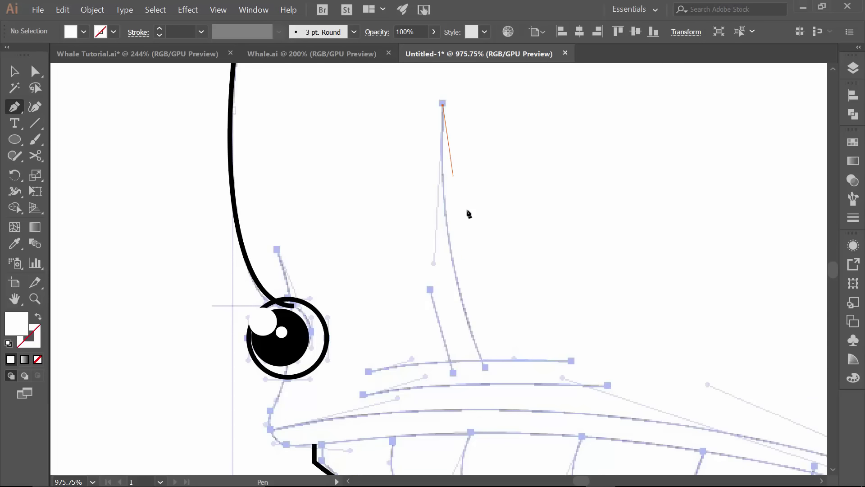
left_click(485, 368)
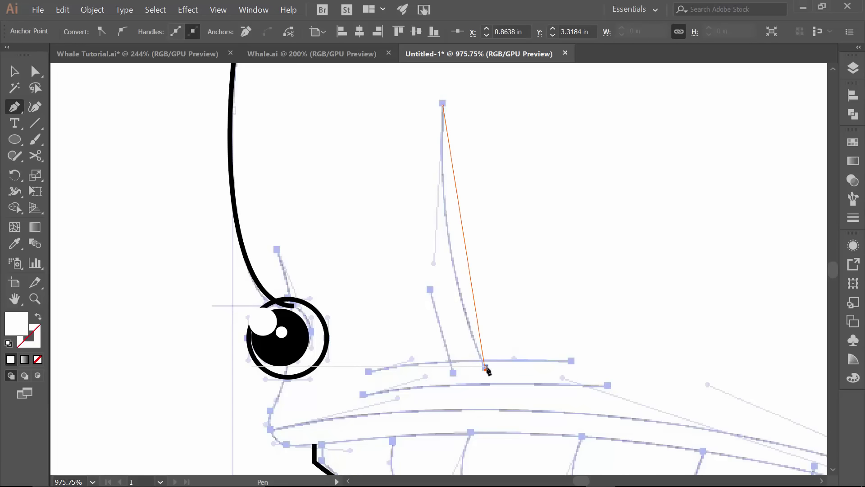
left_click(458, 379, "ctrl")
left_click(430, 290)
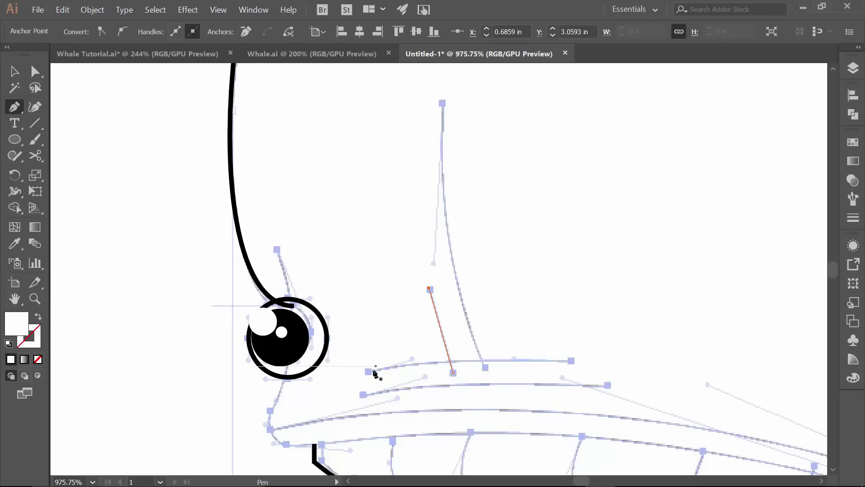
left_click(369, 372)
left_click(571, 361)
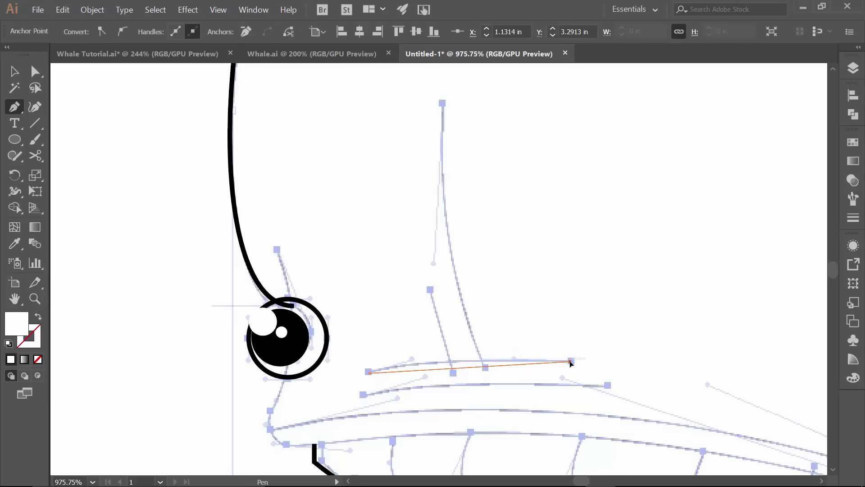
left_click(362, 395)
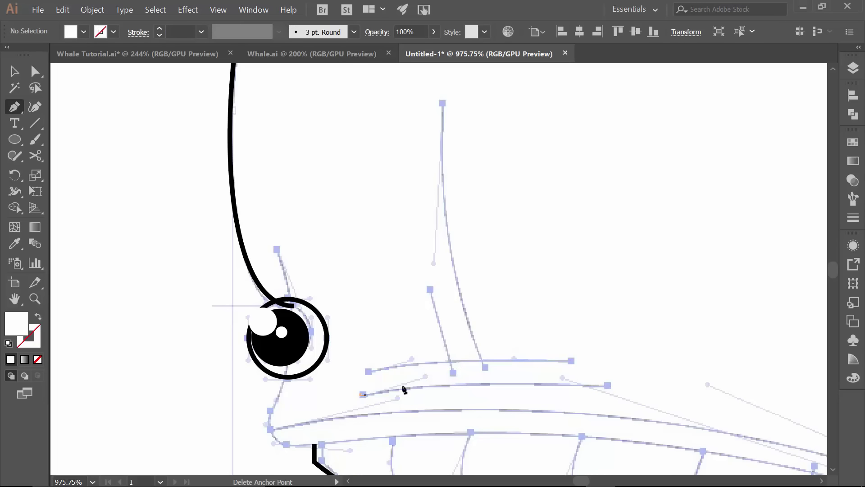
left_click(608, 386)
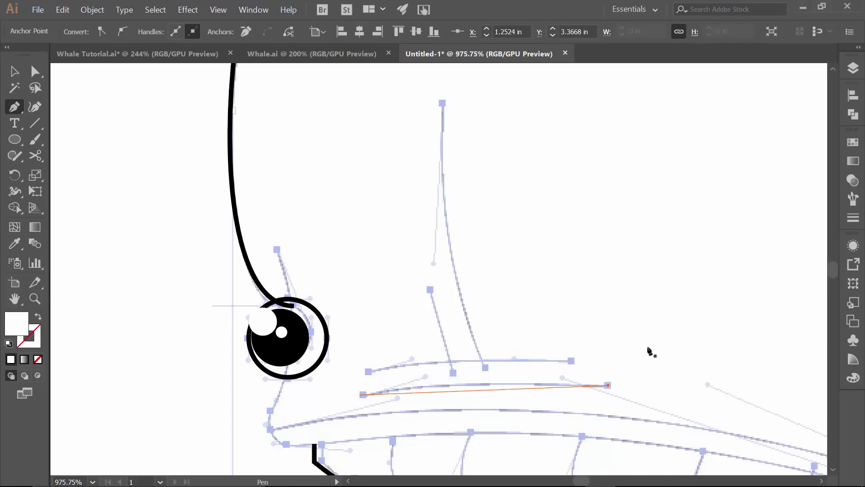
- Give the four new segments no fill and a black stroke
key("v")
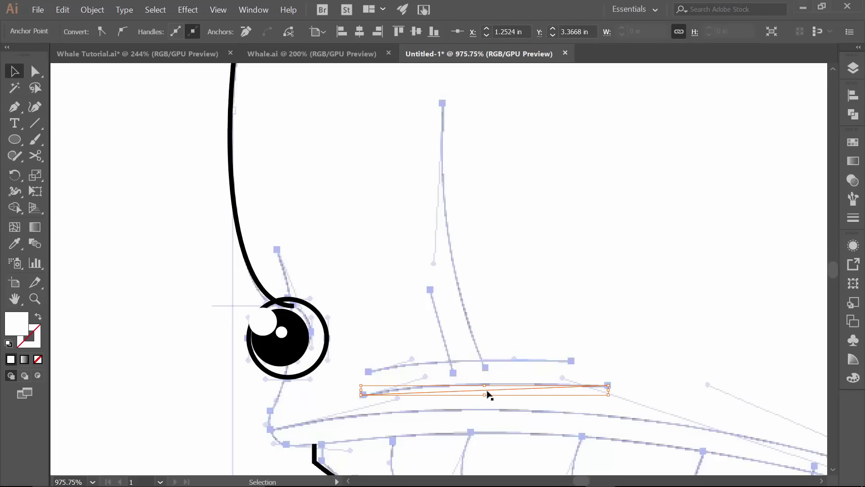
left_click(460, 367)
key("ctrl+a")
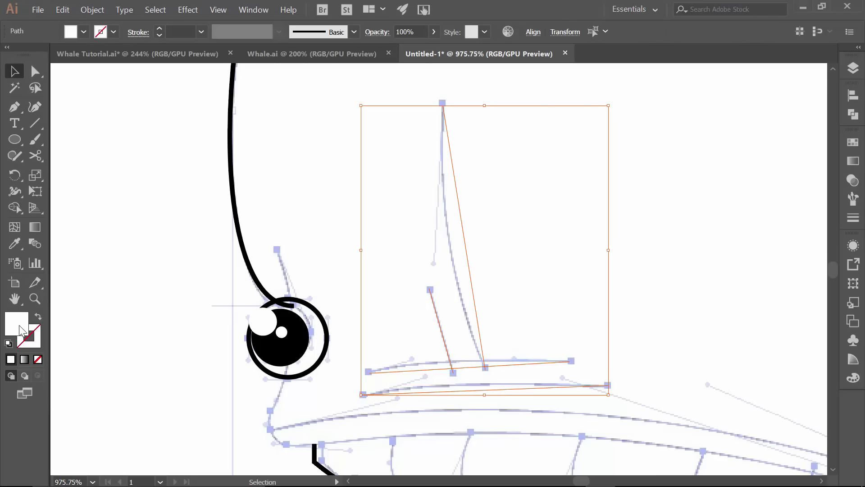
left_click(39, 318)
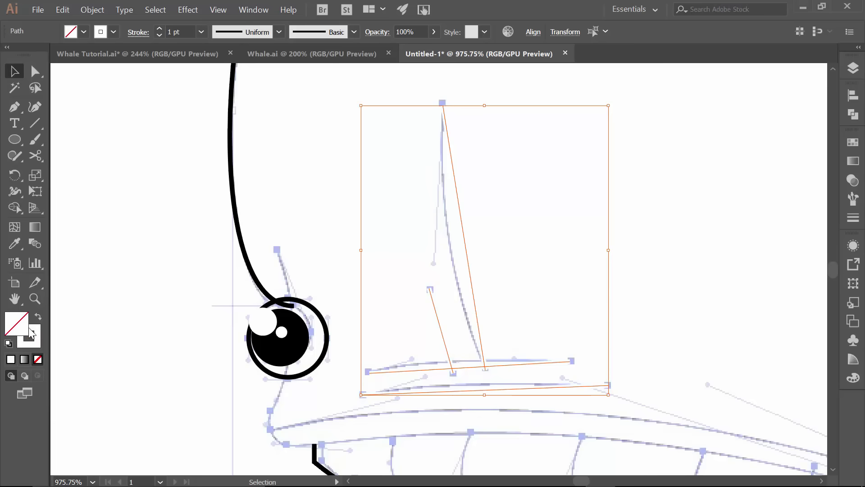
left_click(113, 31)
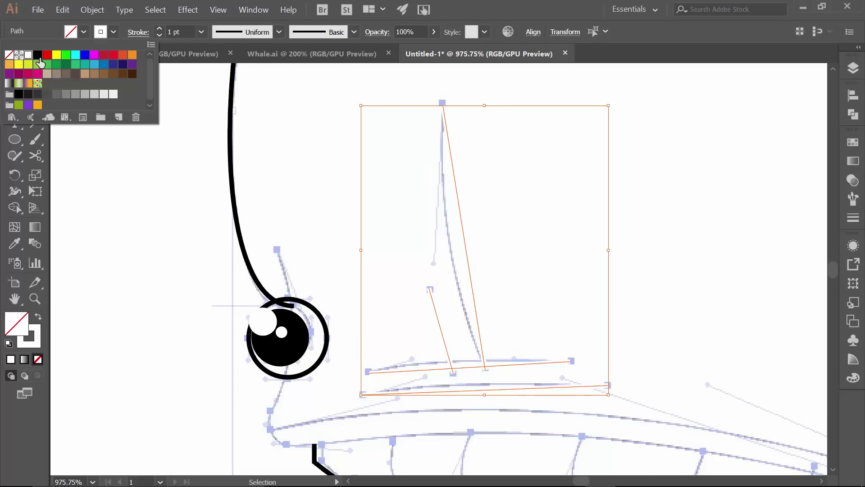
left_click(37, 55)
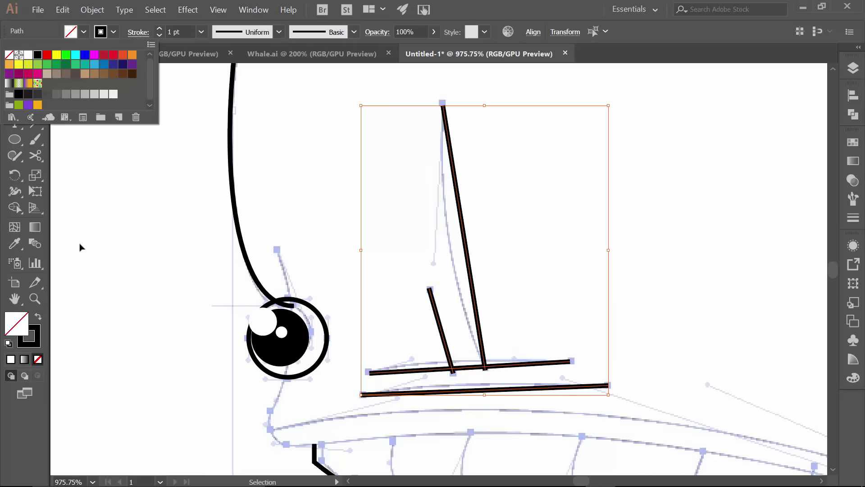
left_click(303, 181)
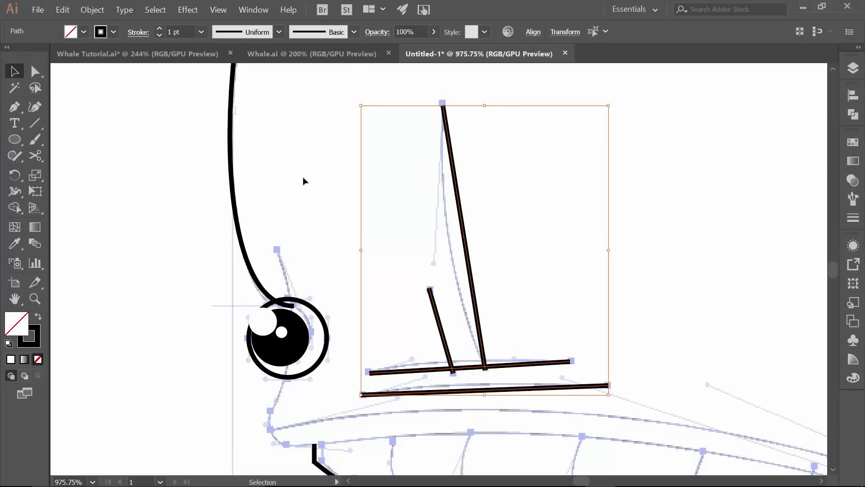
left_click(303, 181)
- Curve the tall line and both long lines above the mouth by pulling their end anchors' handles to the template's handle points
key("shift+c")
left_click_drag(443, 107, 435, 266)
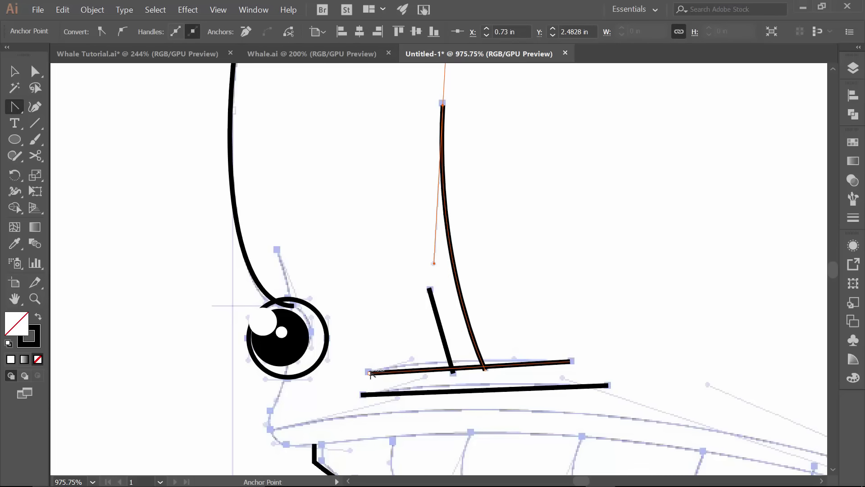
left_click_drag(370, 374, 414, 360)
left_click_drag(571, 361, 655, 395)
left_click(608, 385)
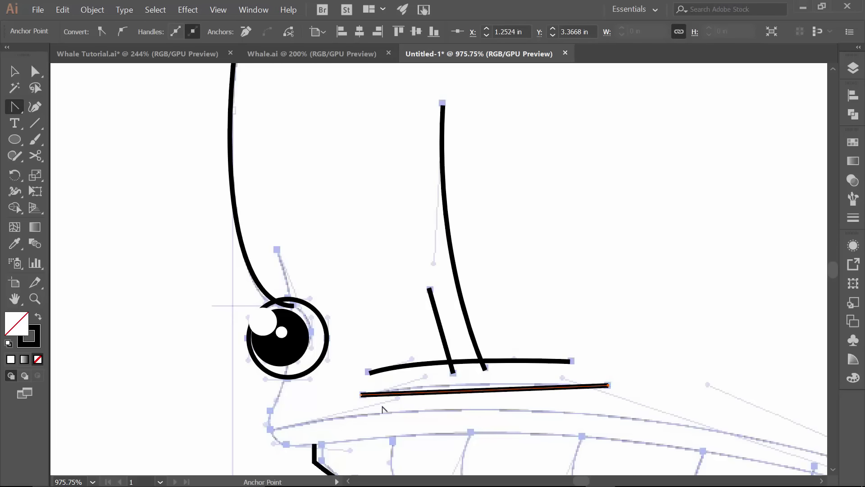
left_click_drag(362, 394, 424, 376)
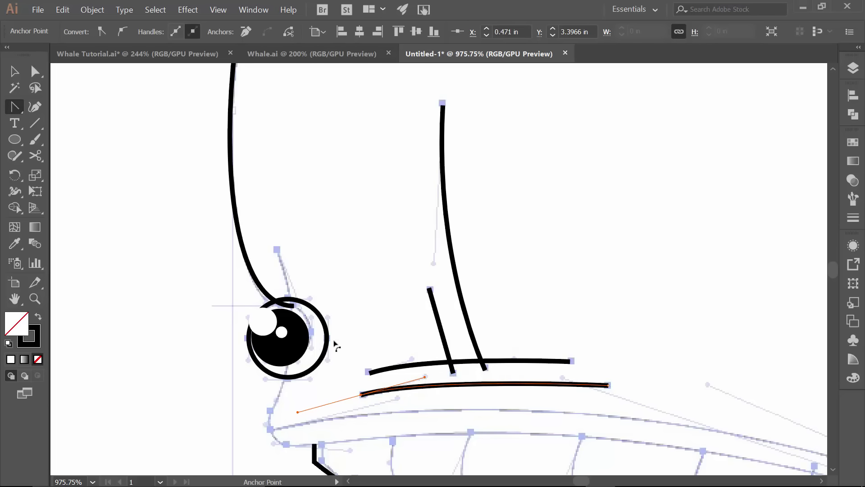
- Hide the Handles layer and bring the whole mouth area into view
left_click(853, 68)
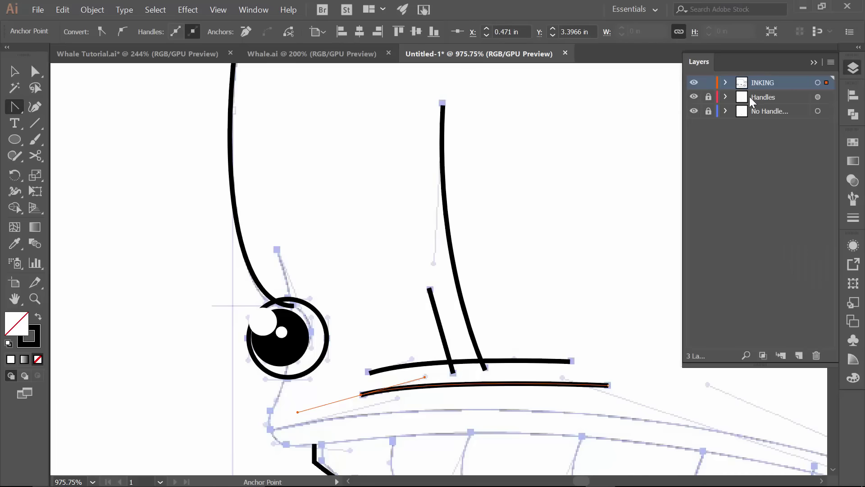
left_click(694, 97)
left_click_drag(540, 299, 442, 183)
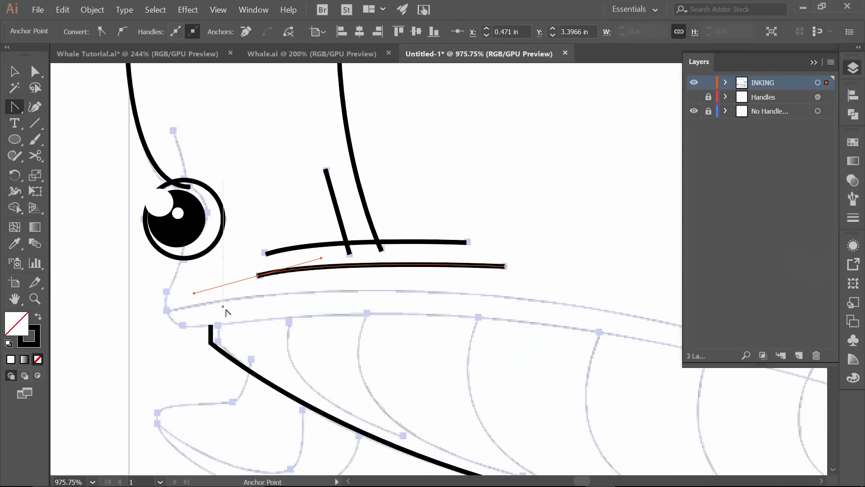
key("ctrl+minus")
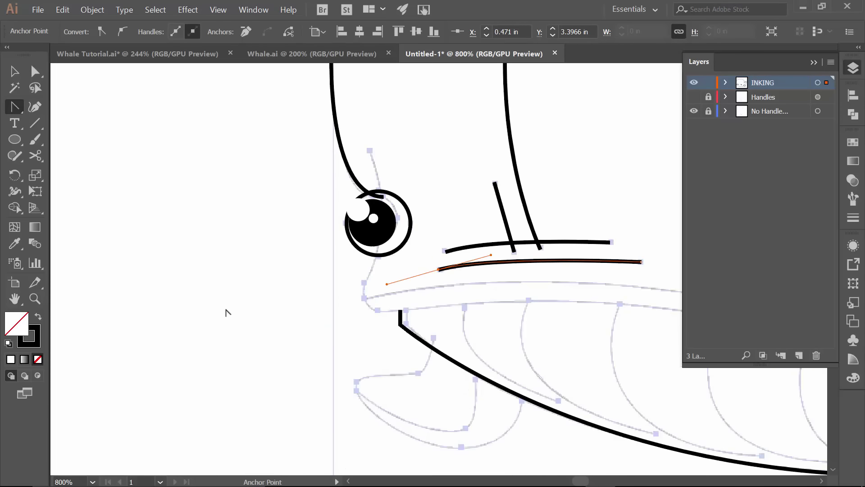
left_click(814, 62)
left_click_drag(687, 269, 463, 231)
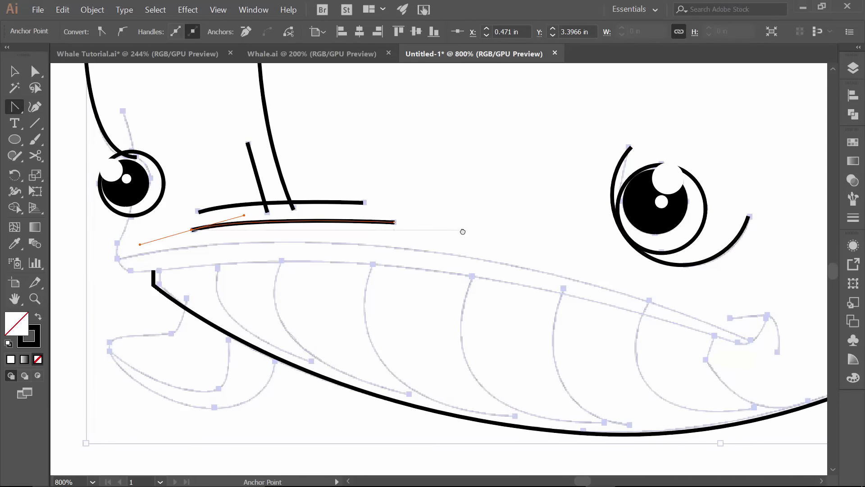
- Draw a straight-segment Pen path from above the front eye, around the front lip and along the lower mouth line to its rear corner
key("p")
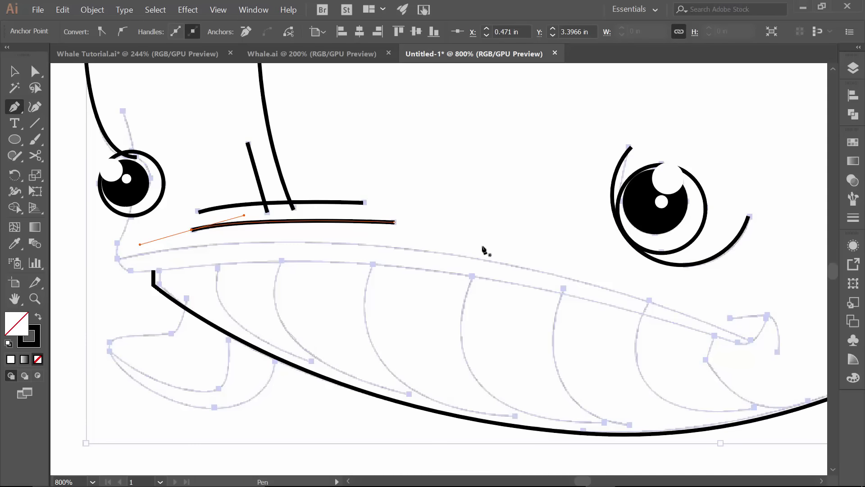
left_click(122, 110)
left_click(119, 241)
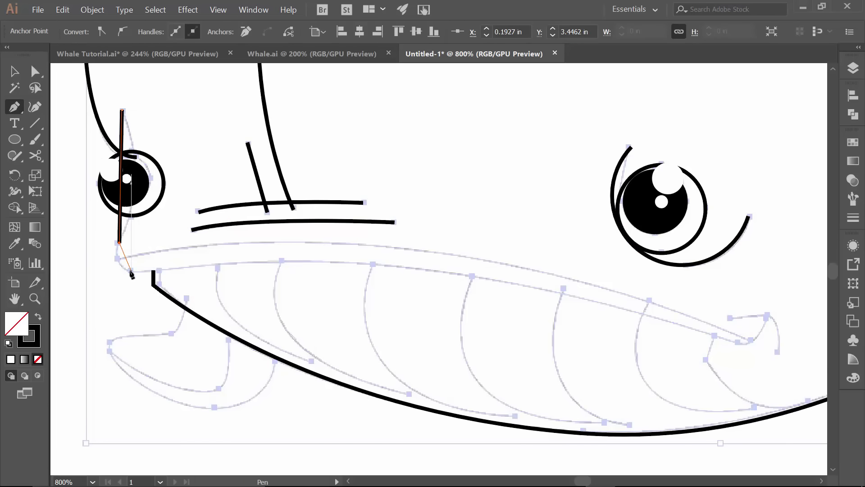
left_click(130, 270)
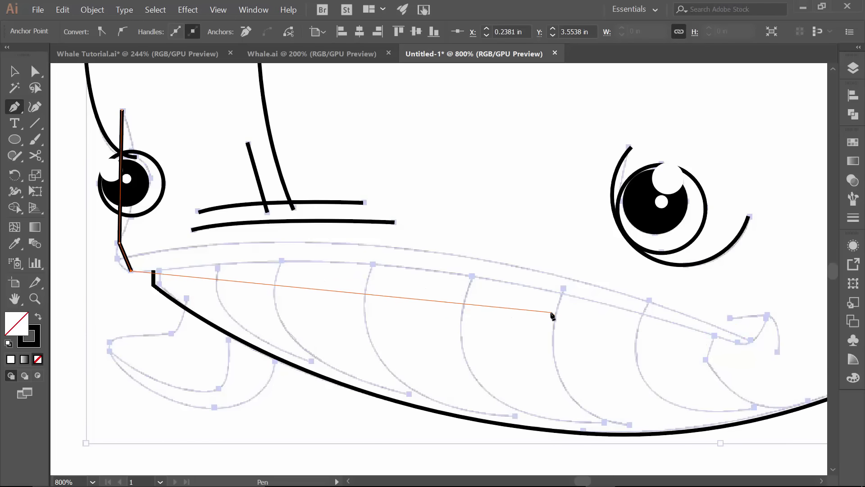
left_click(738, 342)
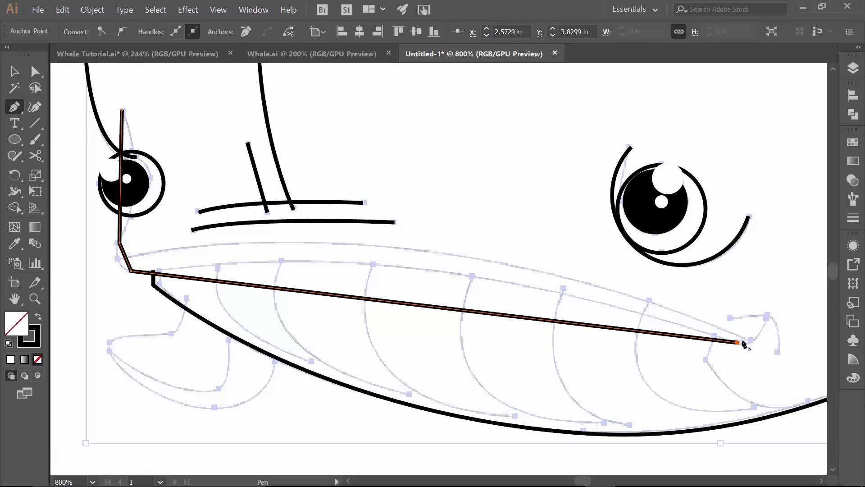
left_click(768, 316)
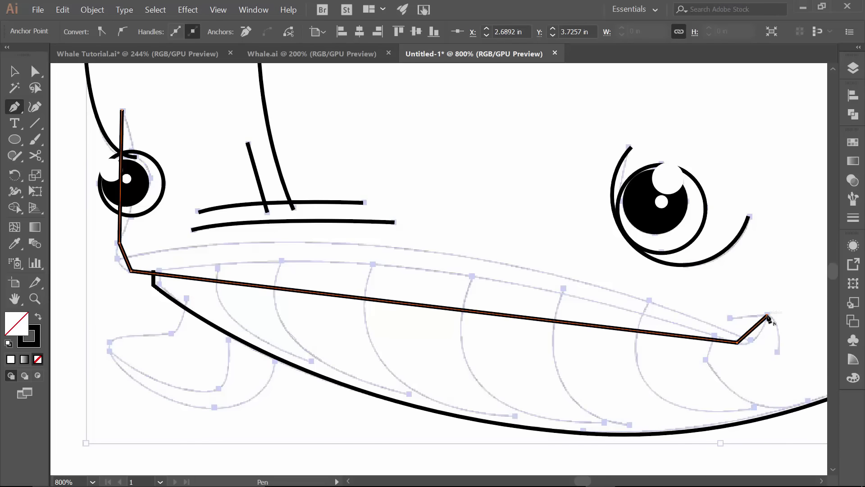
- Draw a three-point Pen path for the cheek crease at the mouth's rear corner and a separate straight segment for the upper mouth line
left_click(730, 318)
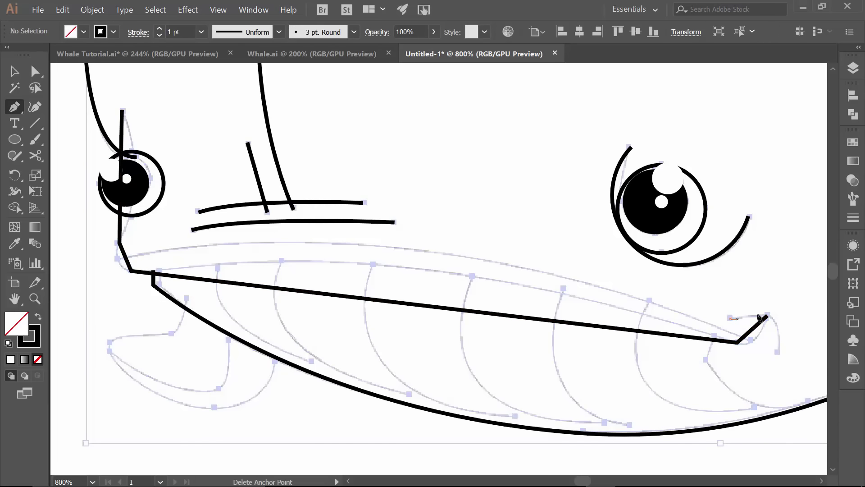
left_click(768, 312)
left_click(777, 351)
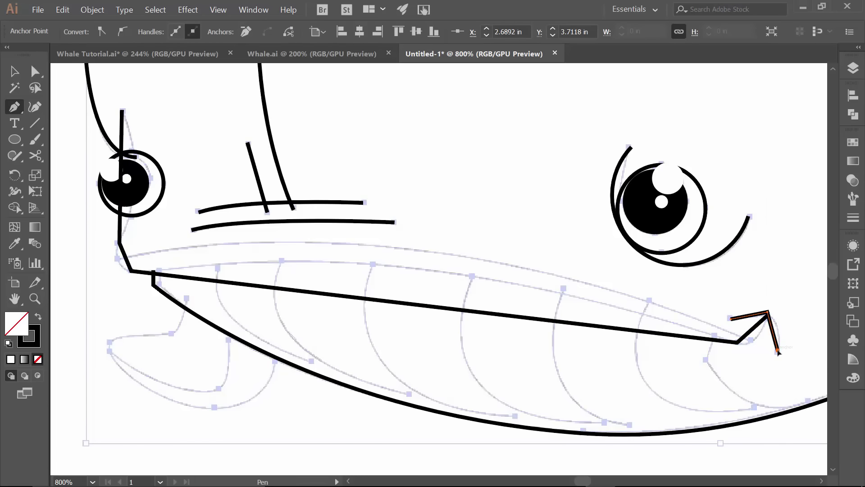
left_click(751, 343)
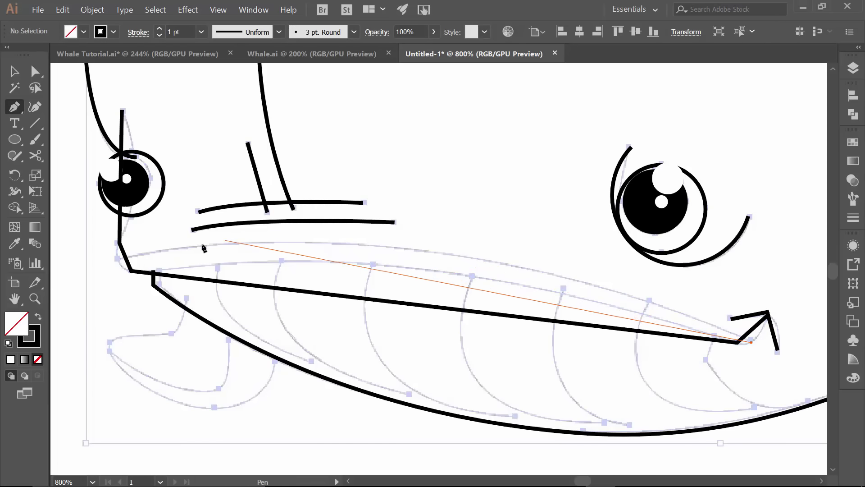
left_click(116, 259)
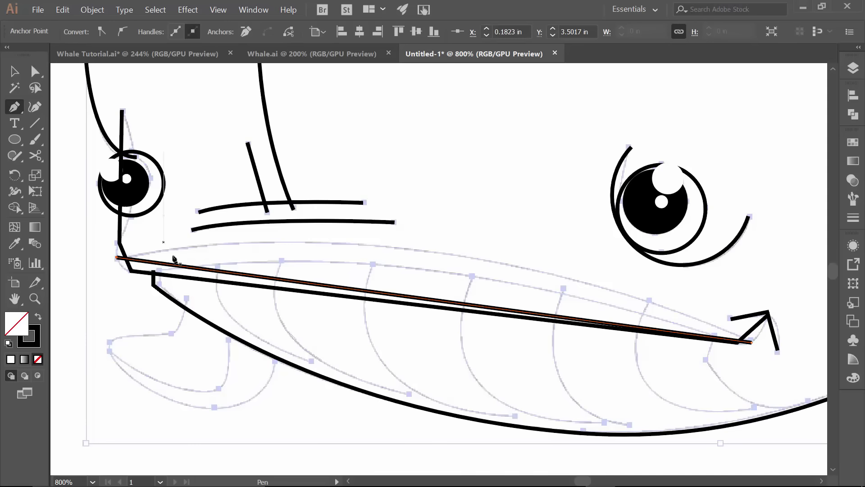
- Draw the front fin below the jaw as a five-point straight-segment outline and a separate three-point path along its lower edge
left_click(185, 299)
left_click(173, 333)
left_click(111, 342)
left_click(222, 390)
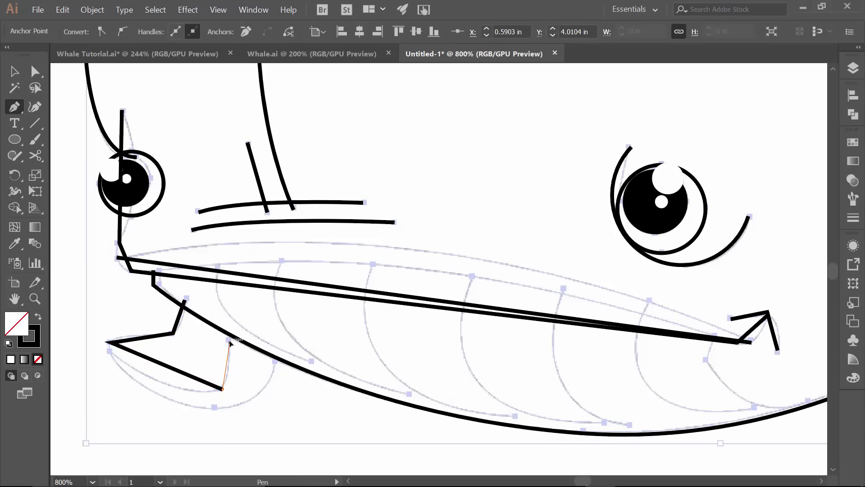
left_click(229, 341)
left_click(273, 362)
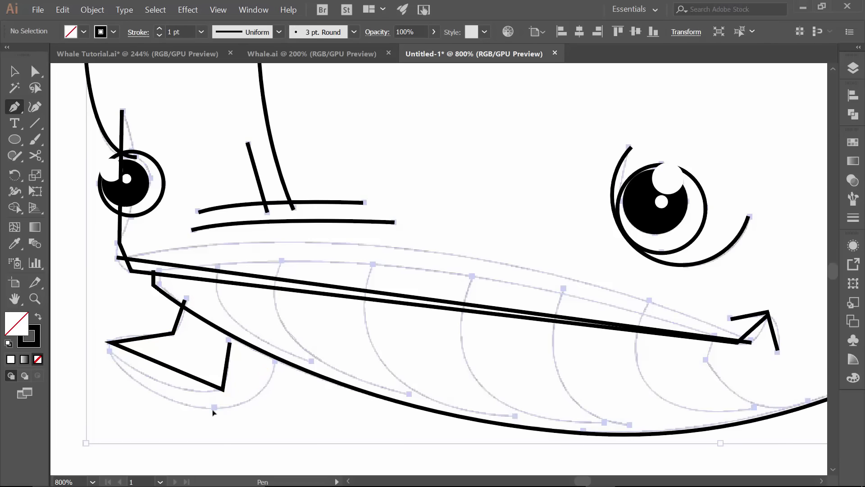
left_click(213, 409)
left_click(109, 349)
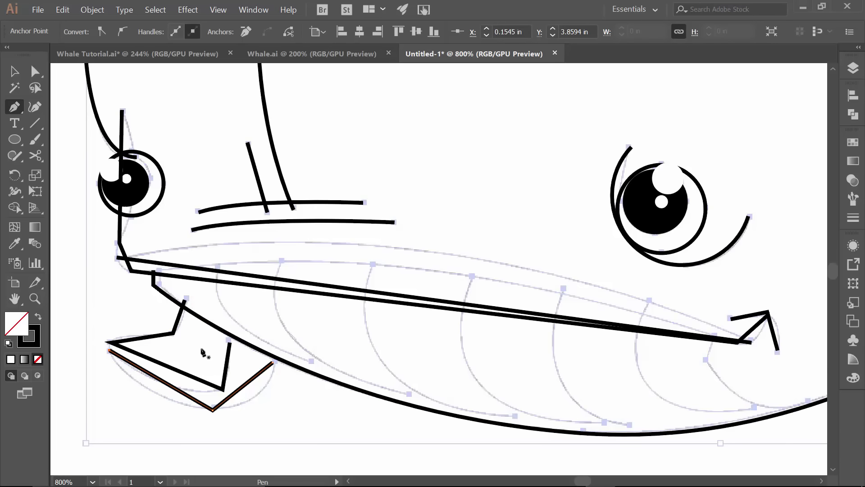
- Show the Handles layer again
left_click(853, 68)
left_click(695, 97)
left_click(813, 63)
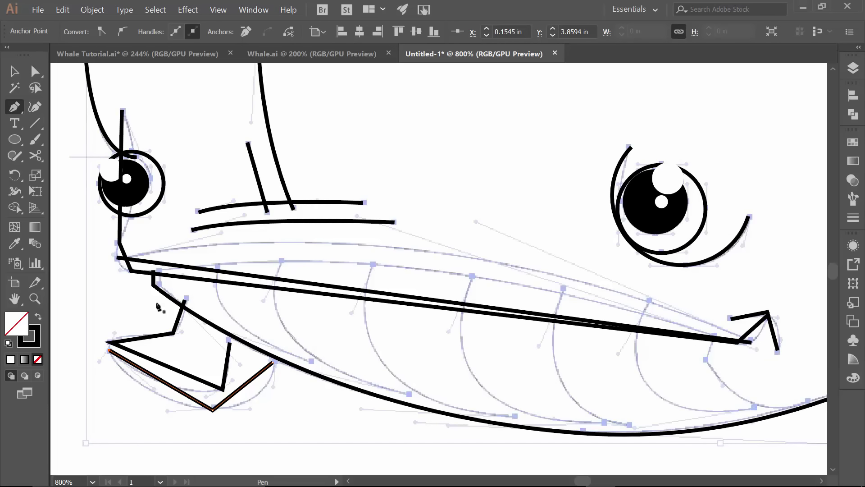
- Curve the face line through the front eye and around the front lip with the Anchor Point tool, following the template's handles
key("z")
left_click_drag(136, 281, 222, 304)
key("shift+c")
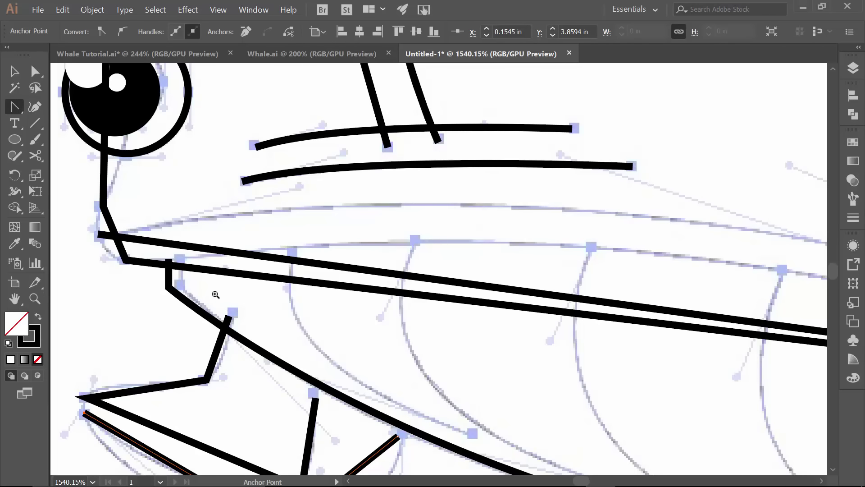
mouse_move(126, 265)
left_mouse_down()
mouse_move(169, 263)
mouse_move(156, 261)
left_mouse_up()
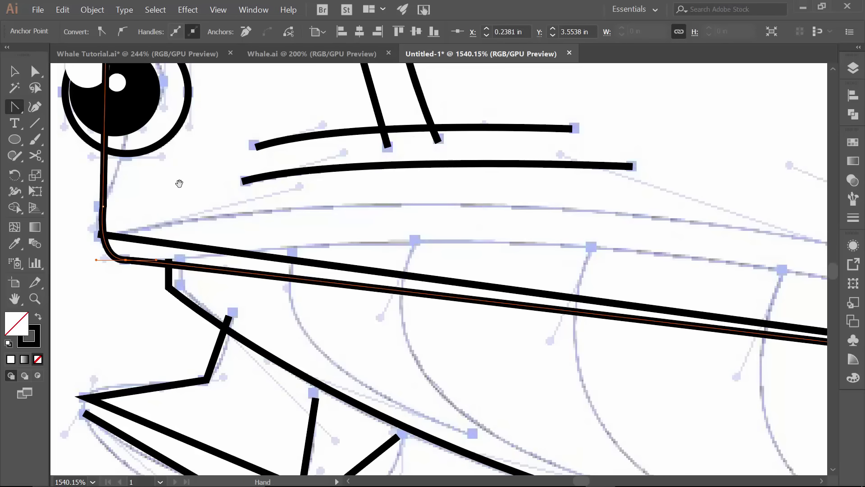
left_click_drag(179, 184, 224, 325)
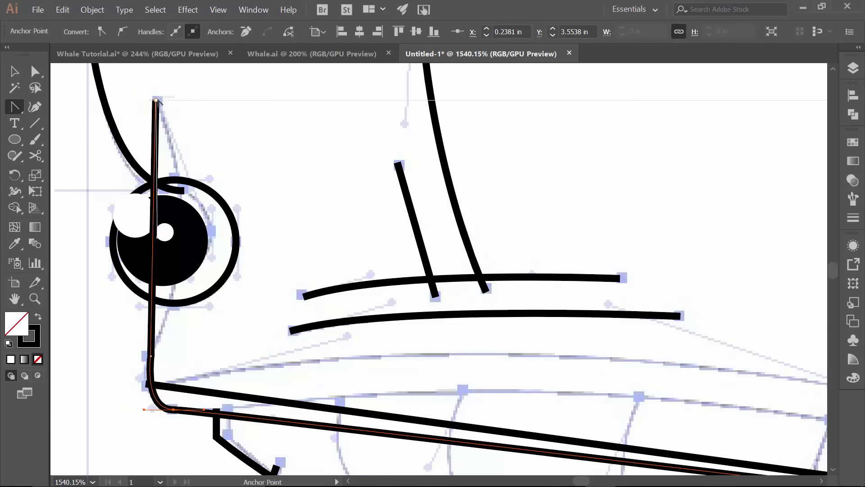
left_click_drag(157, 114, 212, 231)
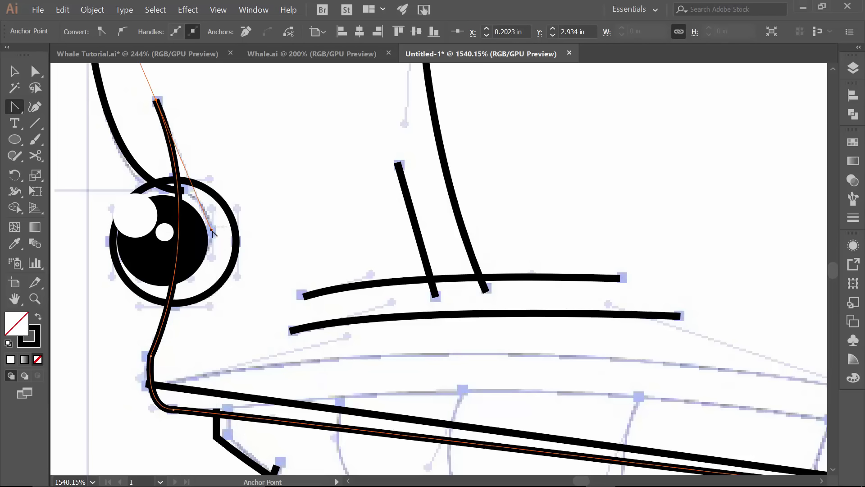
left_click(151, 356)
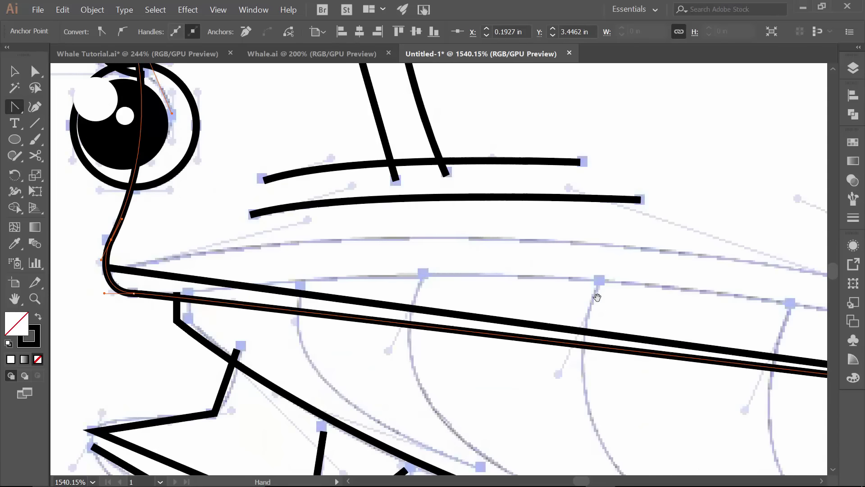
- Curve the upper mouth line by pulling handles from its front and rear end anchors to the template's handle points
left_click_drag(313, 381, 273, 266)
key("a")
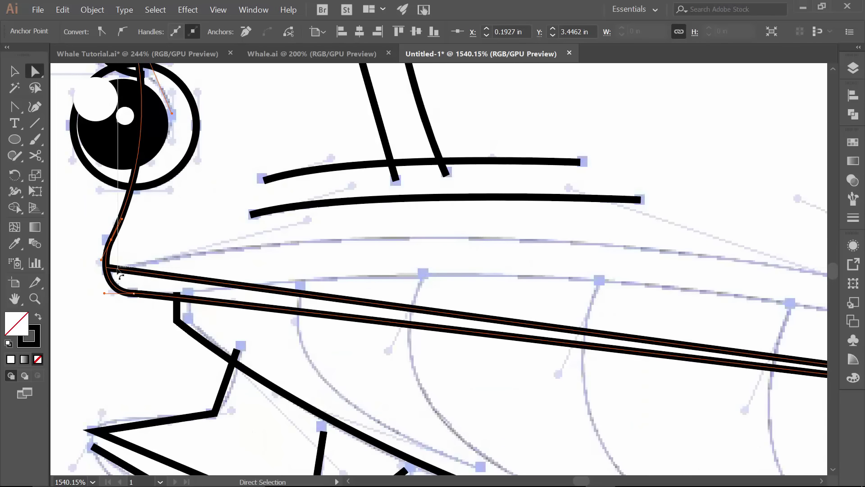
left_click(116, 270)
left_click(119, 271)
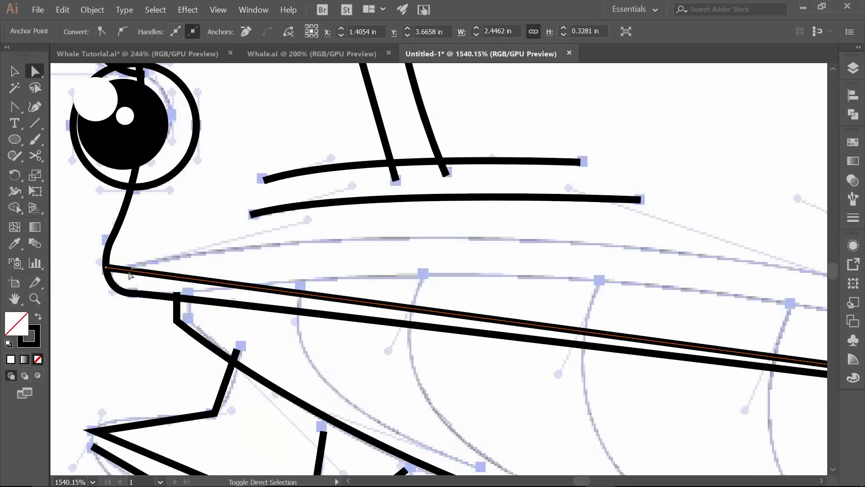
key("shift+c")
left_click_drag(108, 271, 309, 221)
left_click_drag(668, 224, 315, 110)
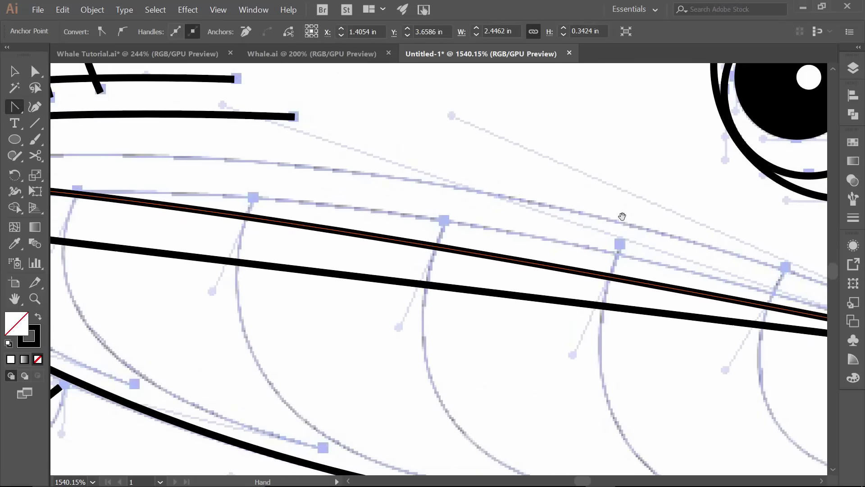
left_click_drag(622, 216, 374, 234)
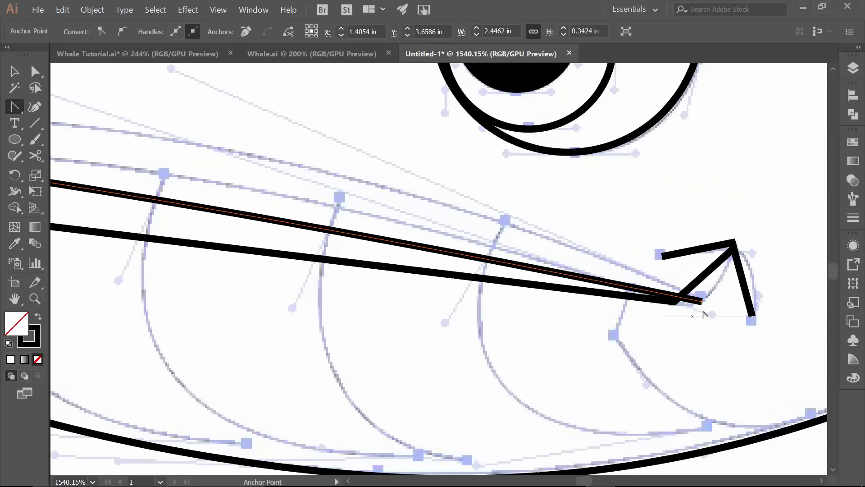
scroll(591, 218, "up", 3)
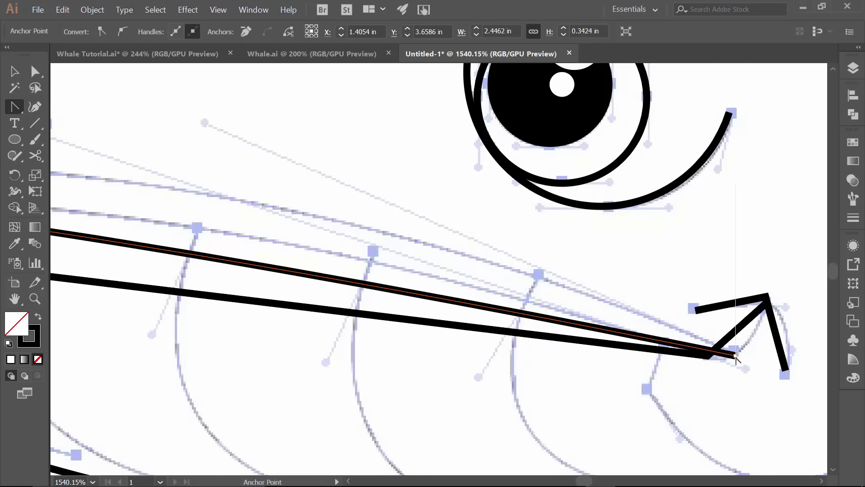
left_click_drag(735, 356, 205, 123)
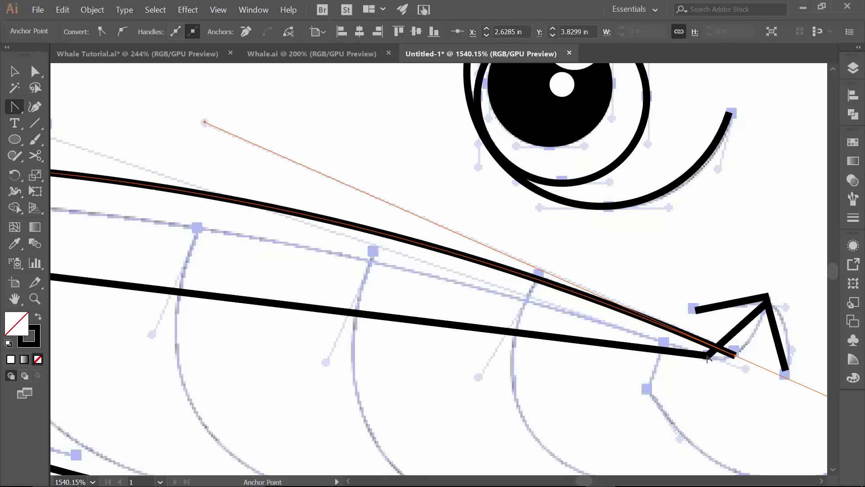
- Curve the lower mouth line at its rear corner and extend the forward handle so the line follows the template
left_click_drag(708, 356, 750, 370)
key("a")
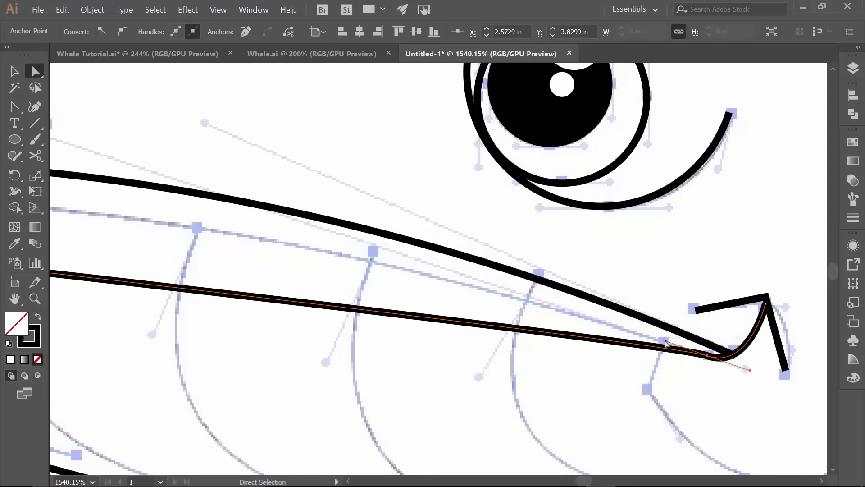
left_click_drag(666, 342, 755, 298)
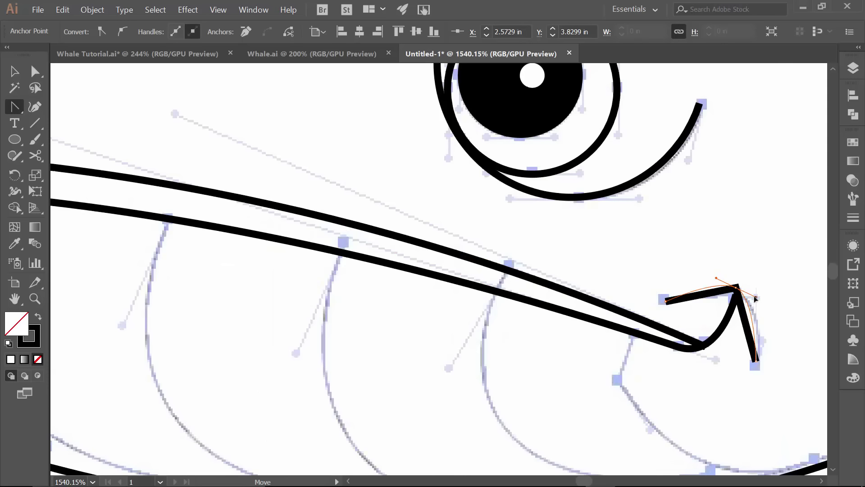
- Curve the cheek crease's lower end to the template's handle and nudge its middle anchor slightly down onto the mouth line's end
left_click_drag(755, 361, 747, 377)
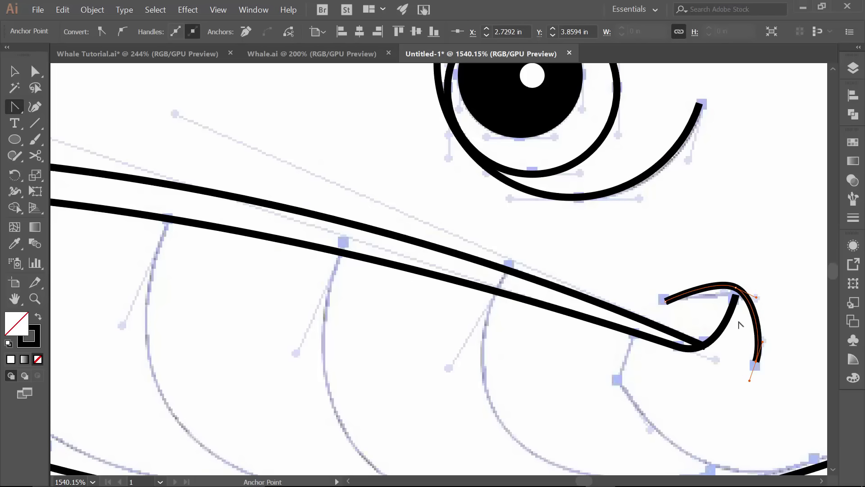
key("a")
mouse_move(737, 289)
left_mouse_down()
mouse_move(733, 279)
mouse_move(735, 291)
left_mouse_up()
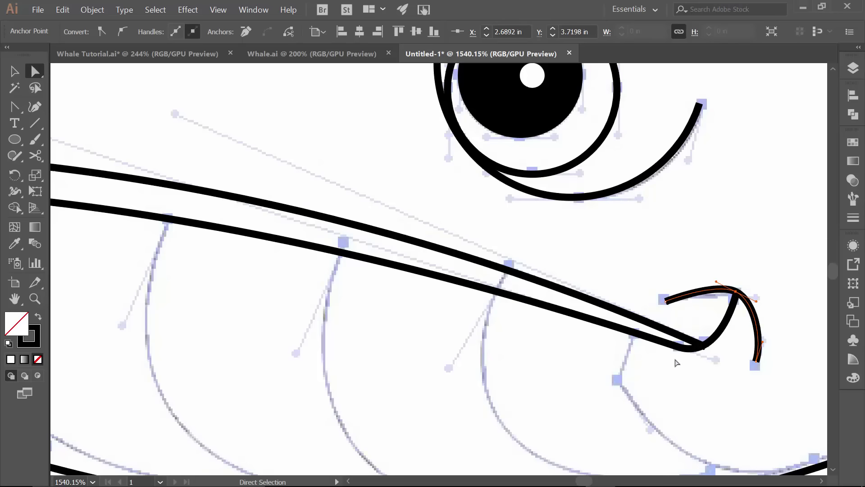
- Curve the front fin's lower outer edge at its bottom corner, front tip and rear end to the template's handles
left_click_drag(720, 391, 646, 266)
key("ctrl")
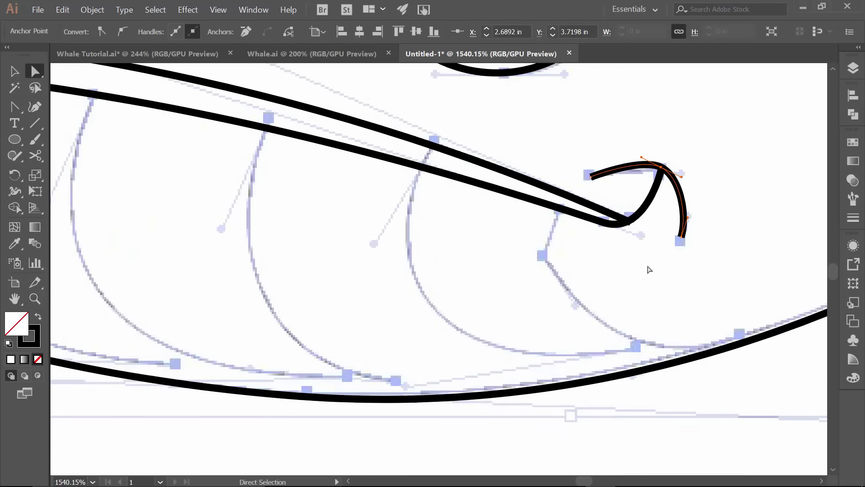
key("ctrl+0")
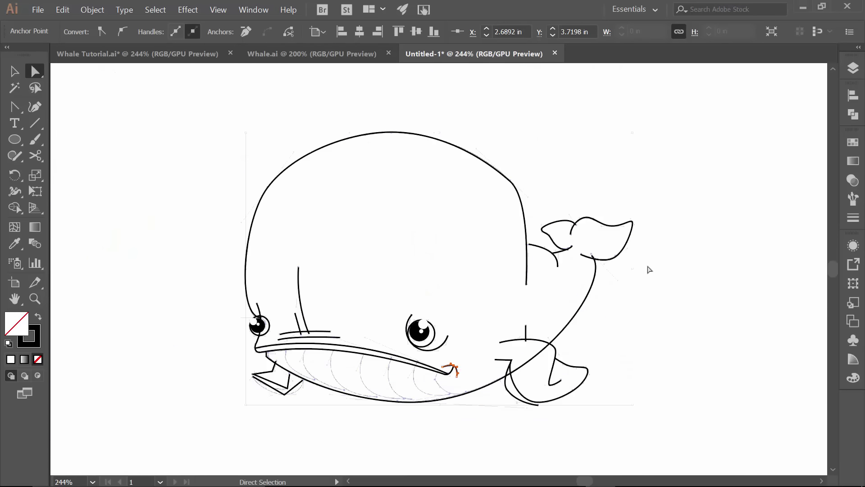
key("z")
left_click_drag(267, 387, 404, 266)
key("shift+c")
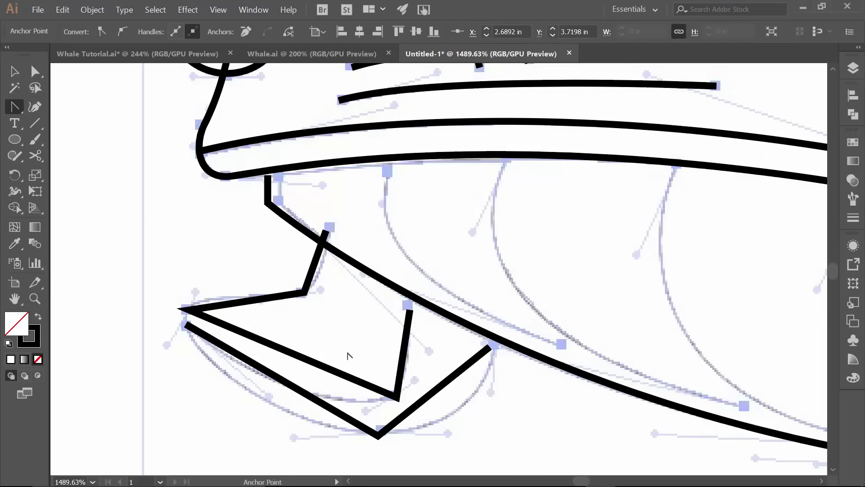
mouse_move(381, 439)
left_mouse_down()
mouse_move(412, 437)
mouse_move(293, 439)
left_mouse_up()
left_click_drag(185, 325, 186, 296)
left_click_drag(189, 338, 210, 354)
key("a")
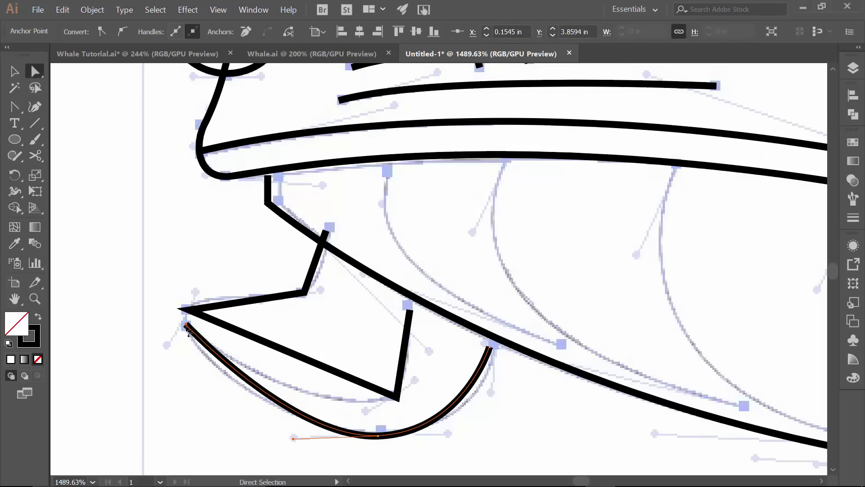
mouse_move(491, 350)
left_mouse_down()
mouse_move(484, 349)
mouse_move(492, 392)
left_mouse_up()
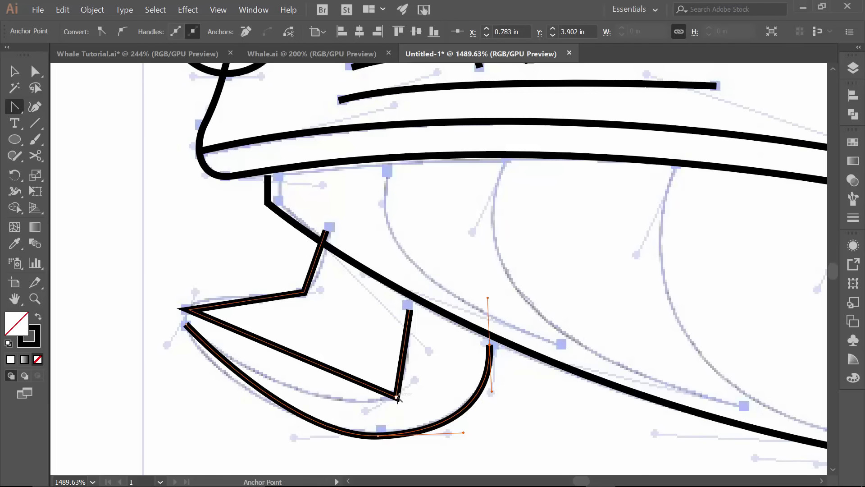
- Curve the front fin's inner outline at its lower corner, front tip and upper bend, adjusting the handles to match the template
left_click_drag(396, 398, 416, 376)
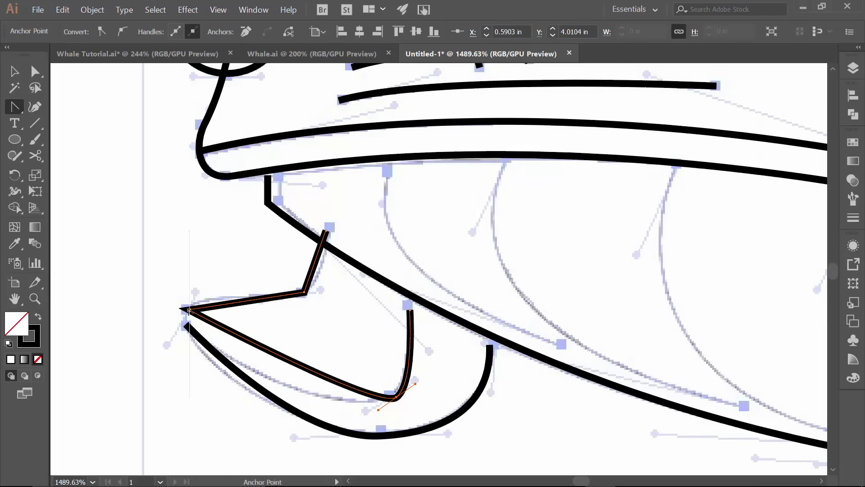
left_click_drag(192, 312, 168, 344)
key("a")
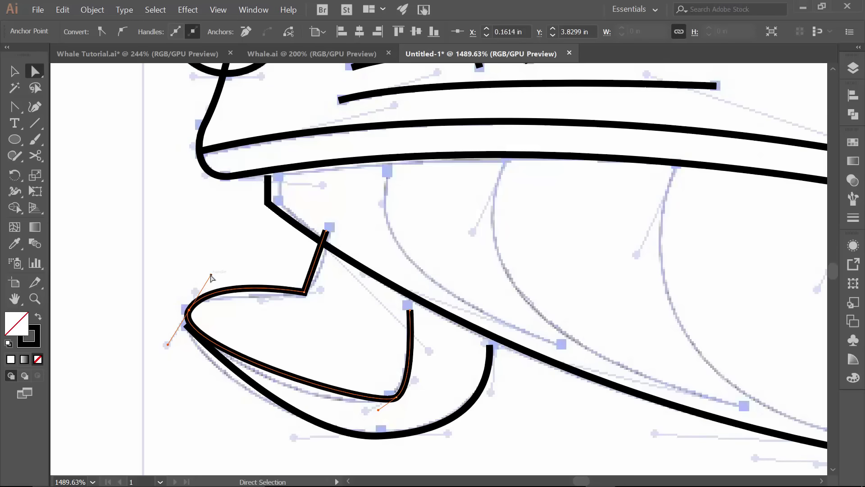
left_click_drag(210, 274, 199, 289)
key("shift+c")
left_click_drag(306, 293, 265, 302)
key("a")
left_click_drag(345, 285, 322, 285)
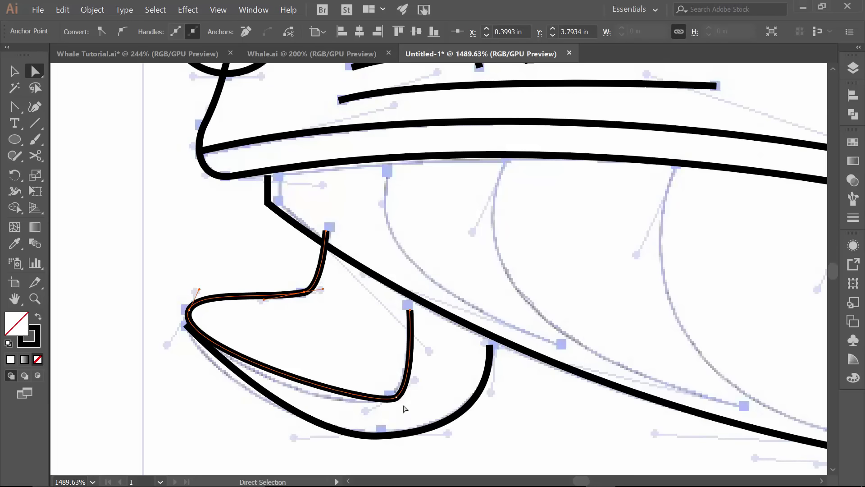
left_click_drag(396, 401, 366, 411)
- Draw a straight Pen segment between the two end anchors of the first template belly groove beneath the mouth
scroll(320, 205, "right", 5)
key("p")
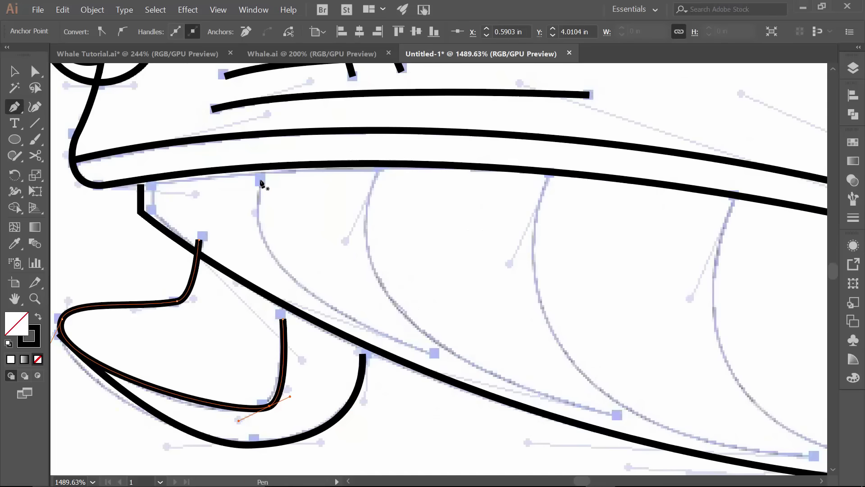
left_click(261, 181)
left_click(433, 356)
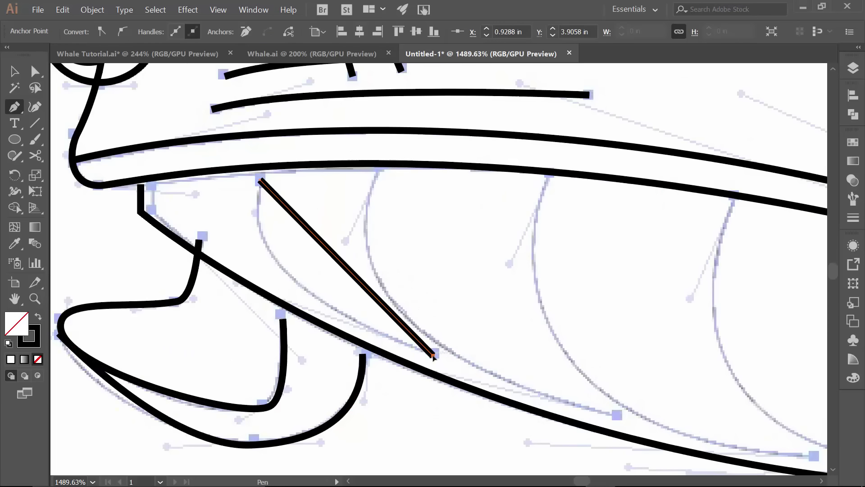
- Curve the first belly groove with the Anchor Point tool by pulling handles from both ends to follow the template
key("shift+c")
left_click_drag(261, 181, 250, 216)
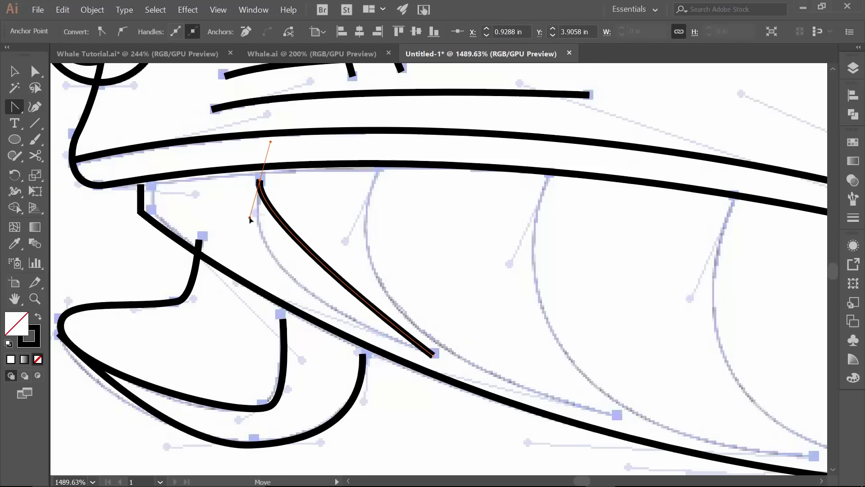
left_click_drag(433, 356, 537, 395)
key("a")
mouse_move(330, 318)
left_mouse_down()
mouse_move(251, 284)
mouse_move(253, 290)
left_mouse_up()
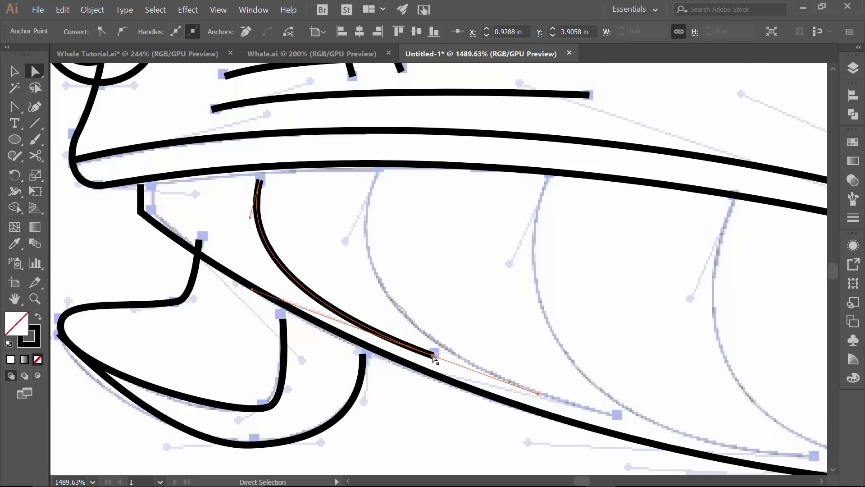
left_click_drag(433, 357, 433, 356)
- Duplicate the first belly groove curve and place the copy's upper end at the top of the second template groove
scroll(356, 257, "right", 5)
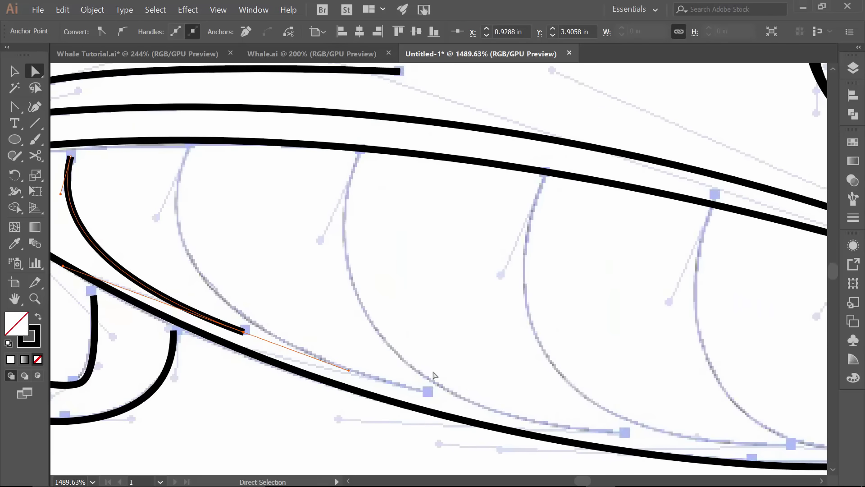
key("v")
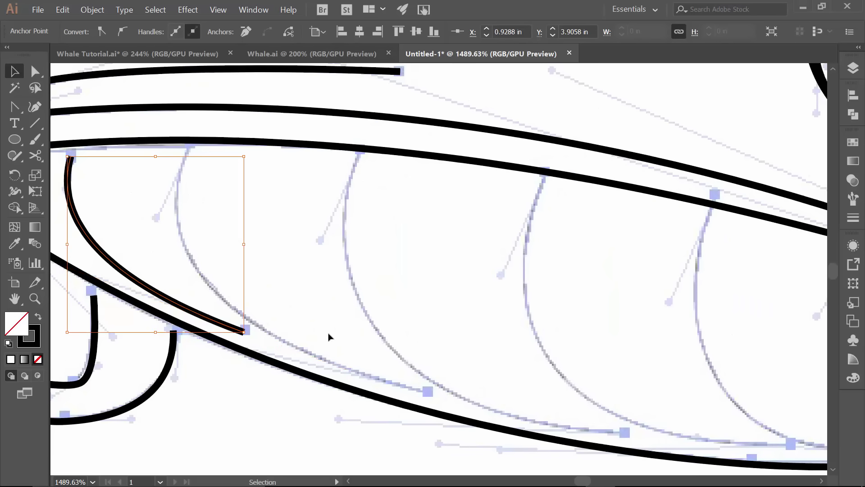
left_click(153, 271)
left_click(127, 278)
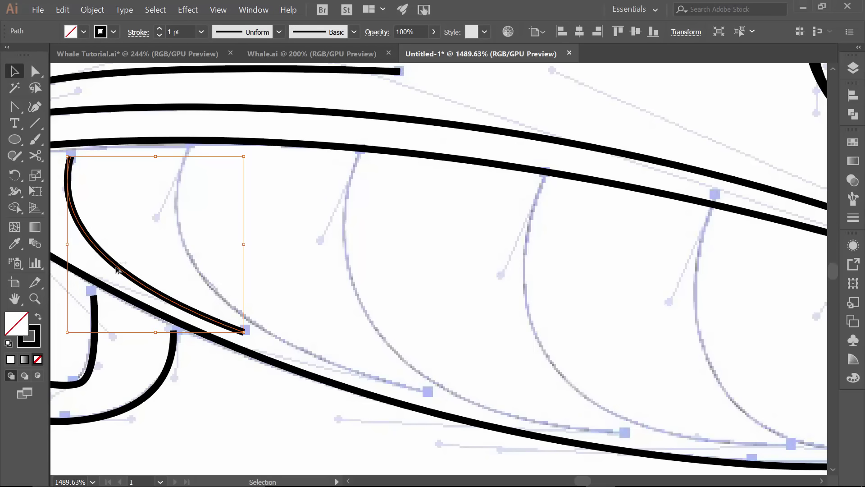
left_click_drag(116, 269, 236, 254)
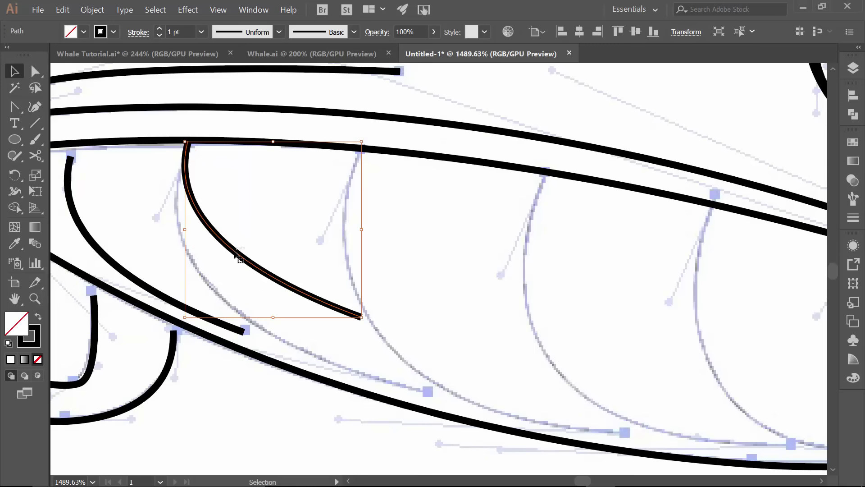
- Fit the second belly groove to the template by moving its lower end anchor and adjusting its handles
key("a")
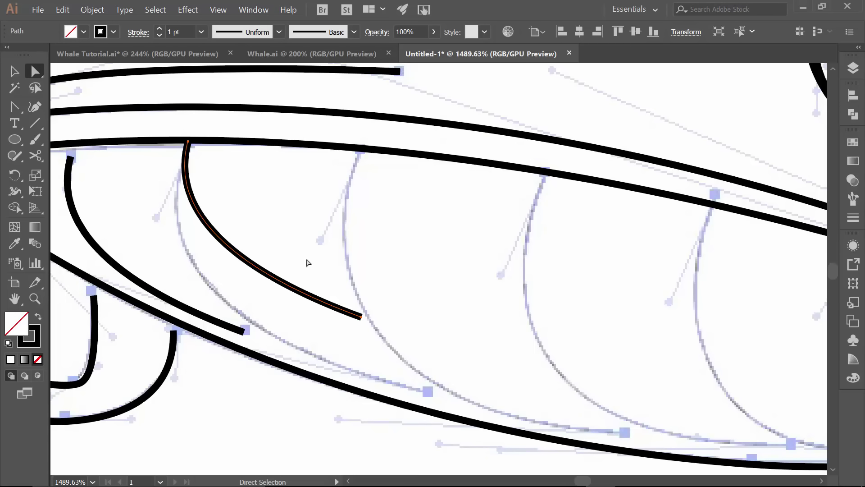
left_click_drag(362, 318, 427, 391)
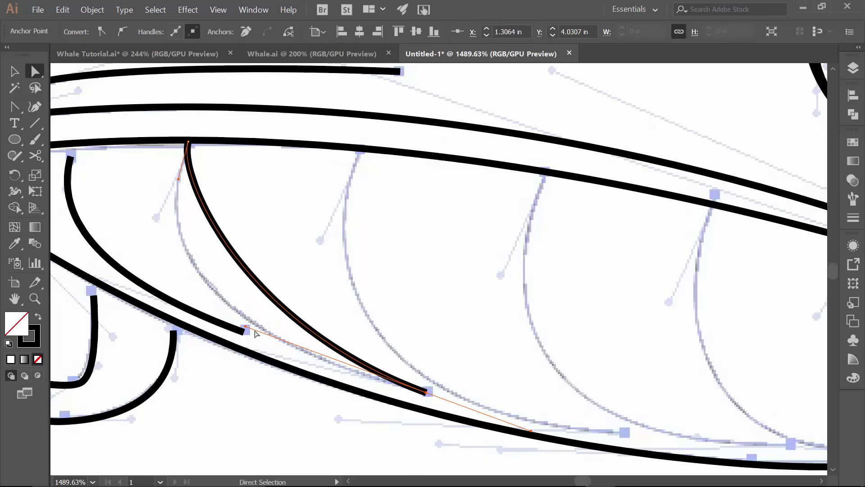
left_click_drag(245, 329, 111, 314)
left_click(218, 263)
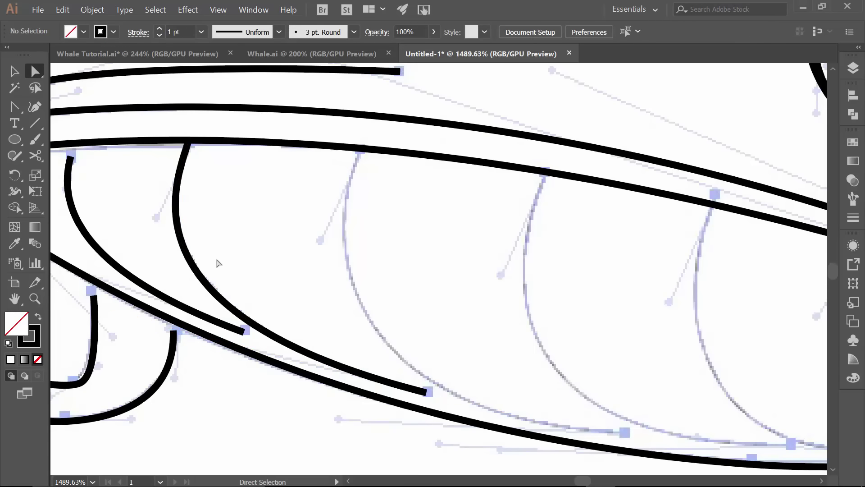
- Duplicate the second belly groove curve and place the copy's upper end at the top of the third template groove
left_click_drag(302, 280, 244, 256)
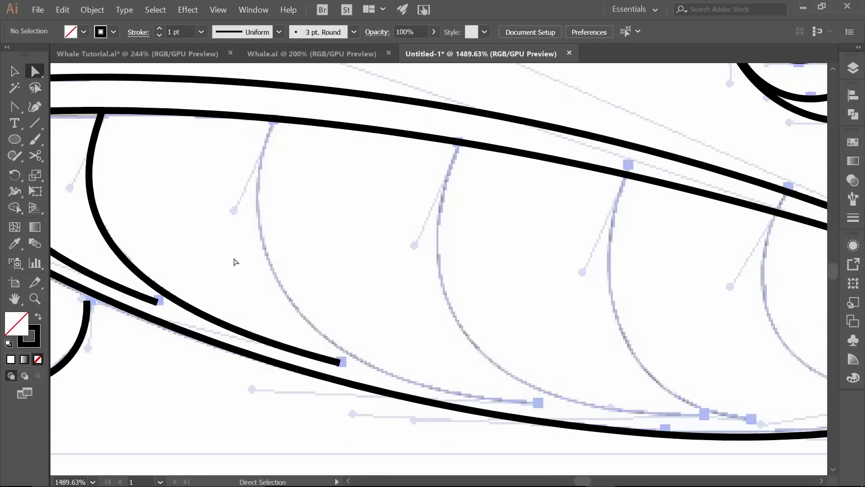
left_click(110, 240)
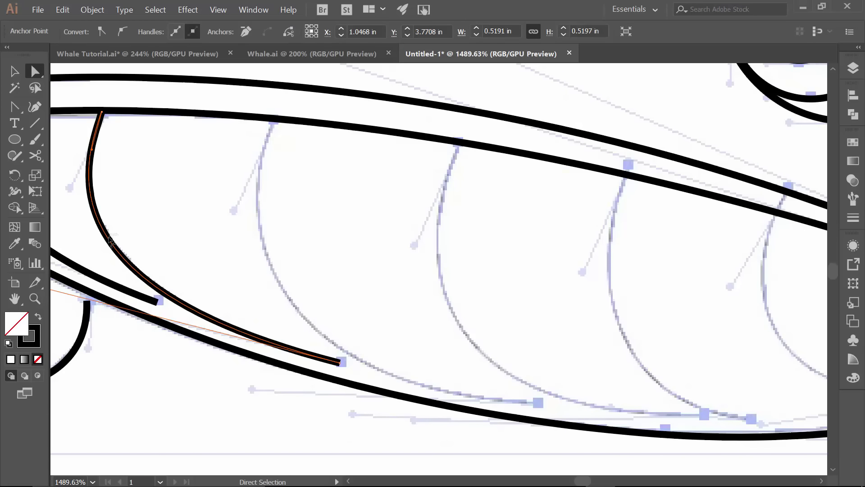
left_click(140, 232)
key("v")
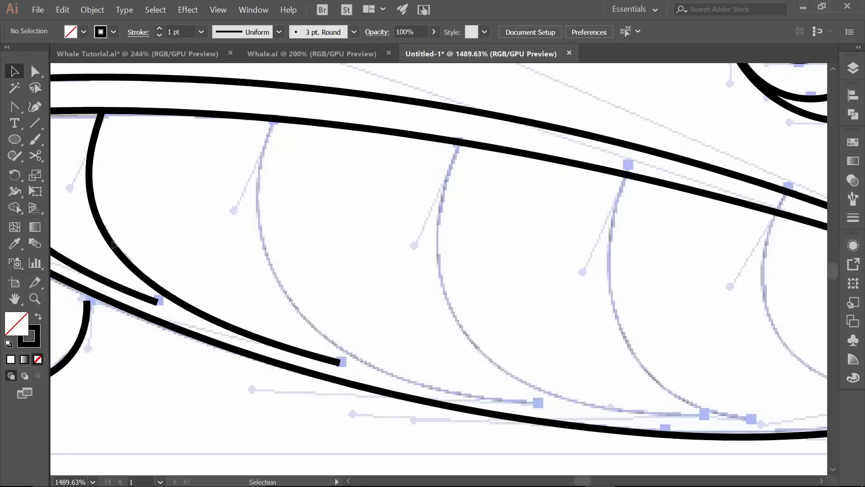
left_click_drag(113, 245, 283, 251)
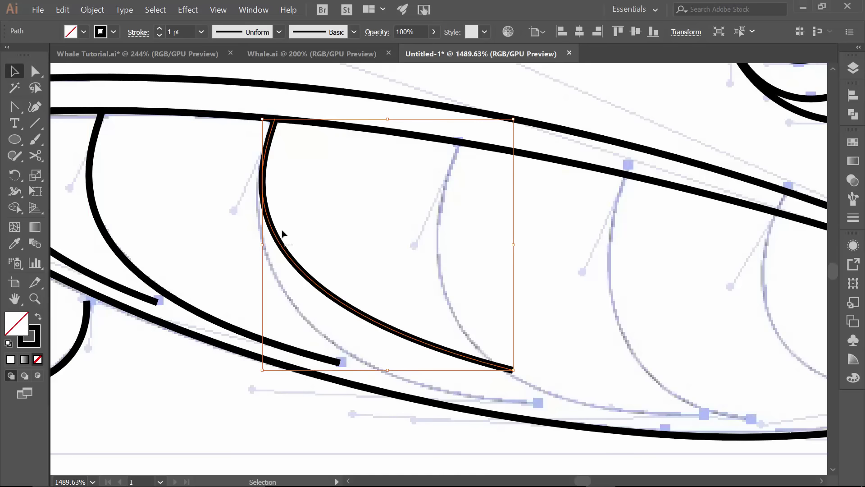
- Move the third belly groove's lower end onto the template anchor and reshape both handles to follow the template
key("a")
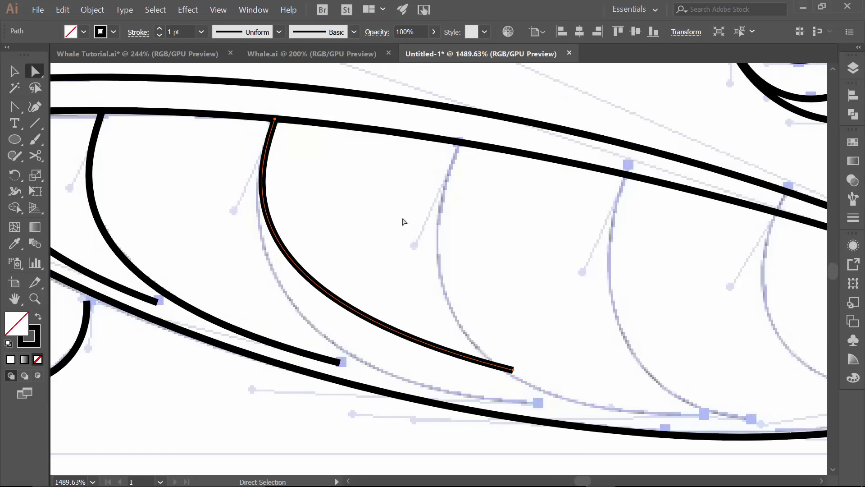
left_click(513, 370)
left_click_drag(513, 369, 536, 403)
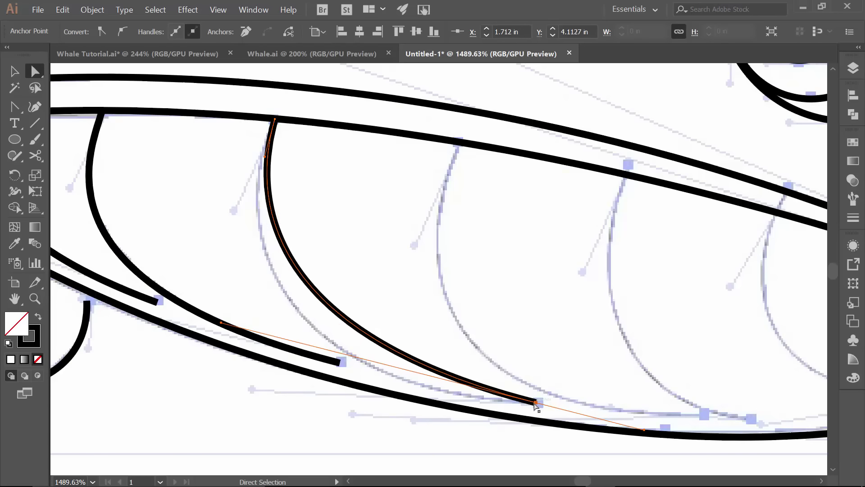
left_click_drag(265, 158, 233, 211)
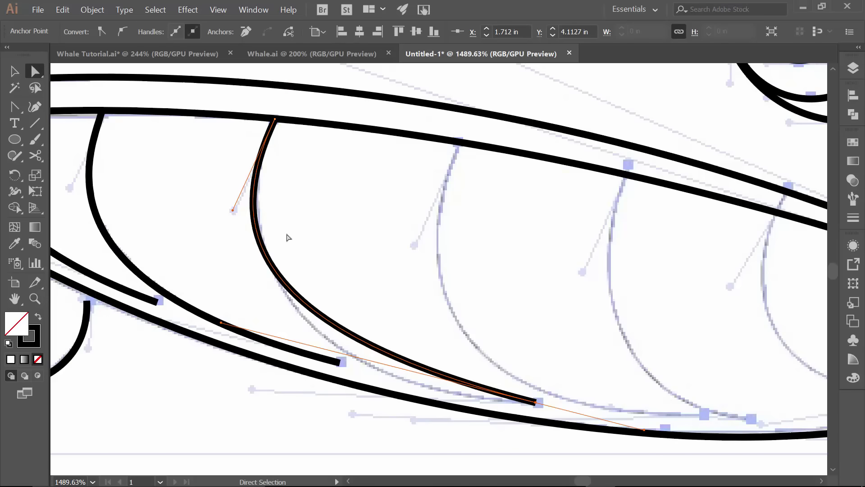
left_click_drag(534, 401, 539, 405)
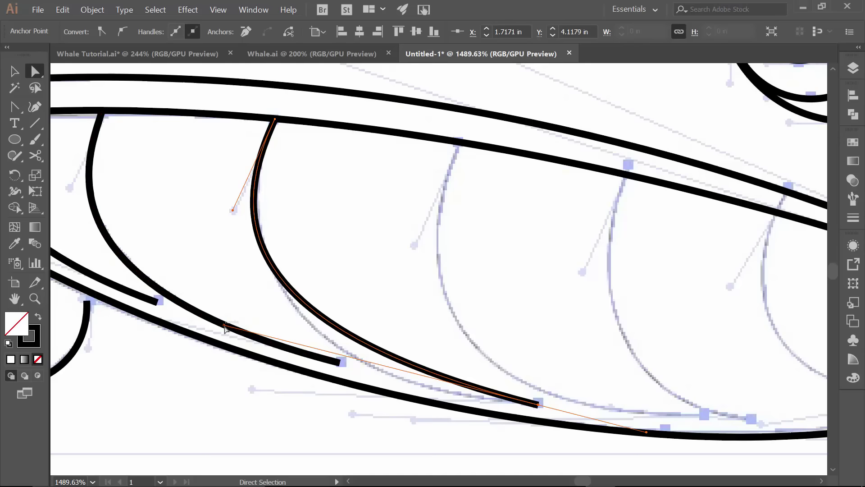
left_click_drag(224, 325, 232, 378)
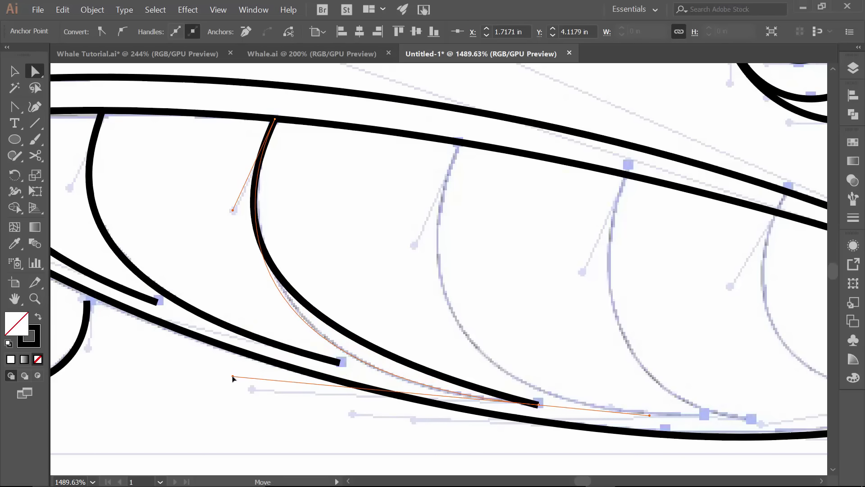
- Duplicate the third belly groove onto the fourth template groove, then fit the copy's lower end anchor and handle
left_click_drag(597, 360, 371, 344)
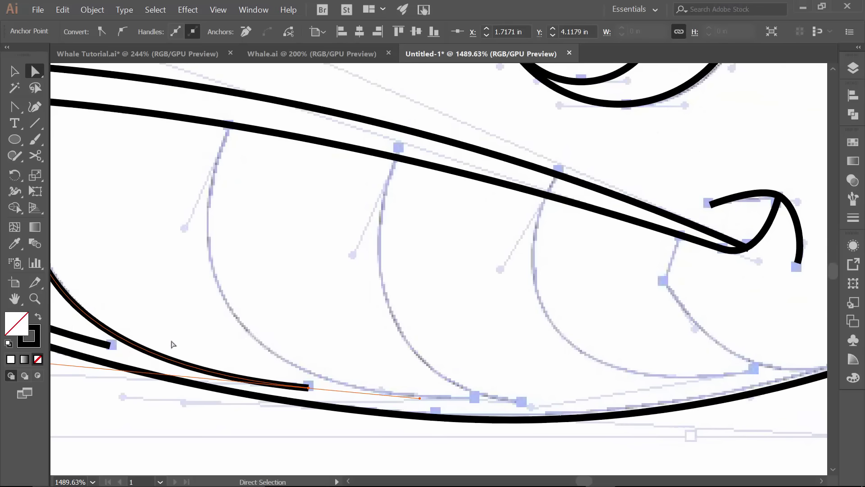
key("v")
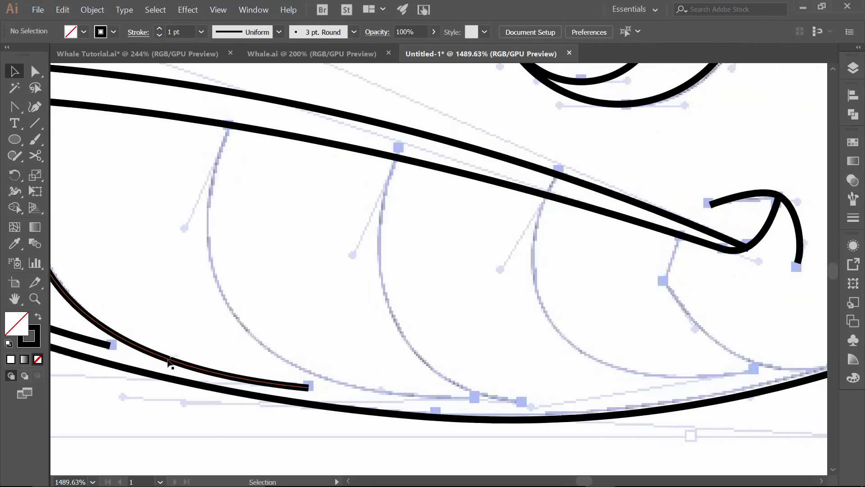
left_click_drag(168, 362, 352, 385)
key("a")
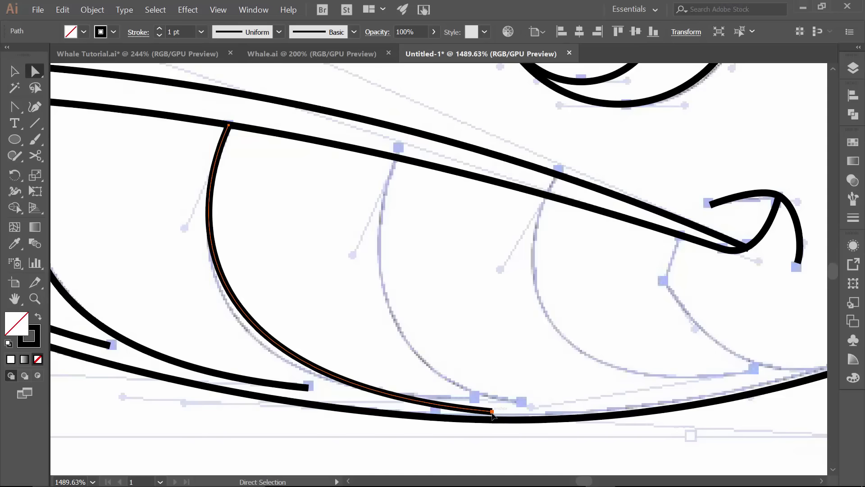
left_click_drag(492, 414, 474, 401)
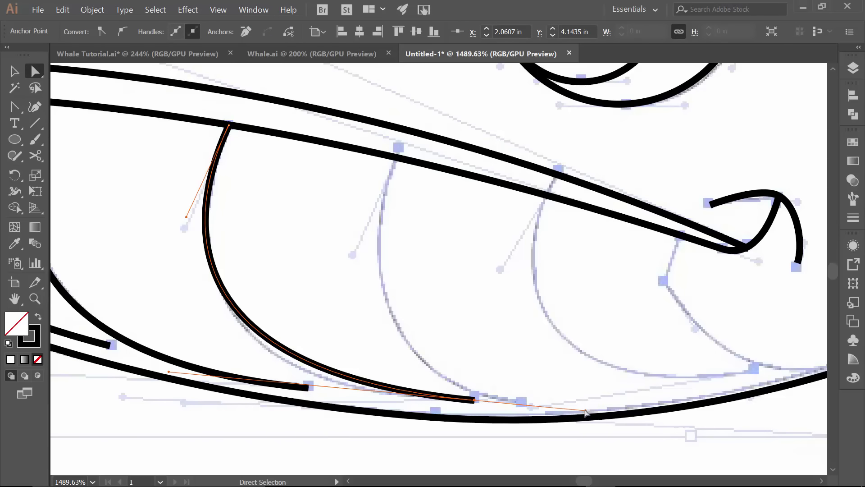
left_click_drag(586, 412, 591, 400)
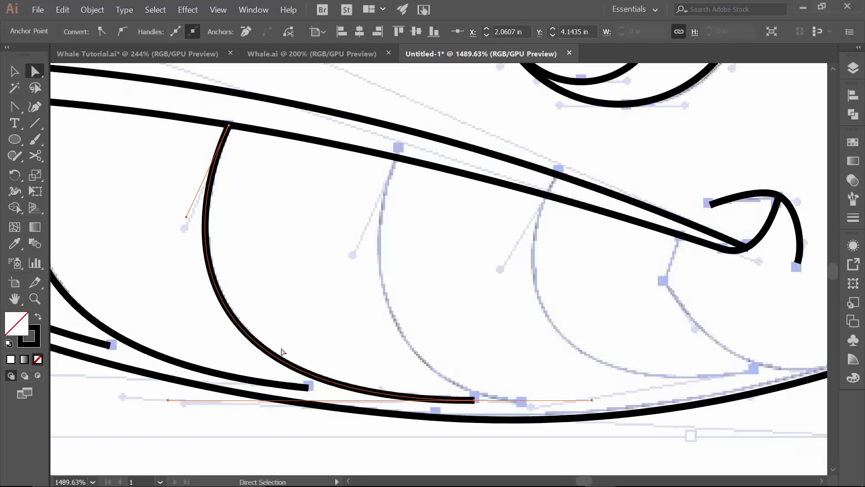
- Move the fourth belly groove curve onto the fifth template groove, with its upper end on the lower mouth line
key("v")
left_click(281, 363)
left_click(280, 361)
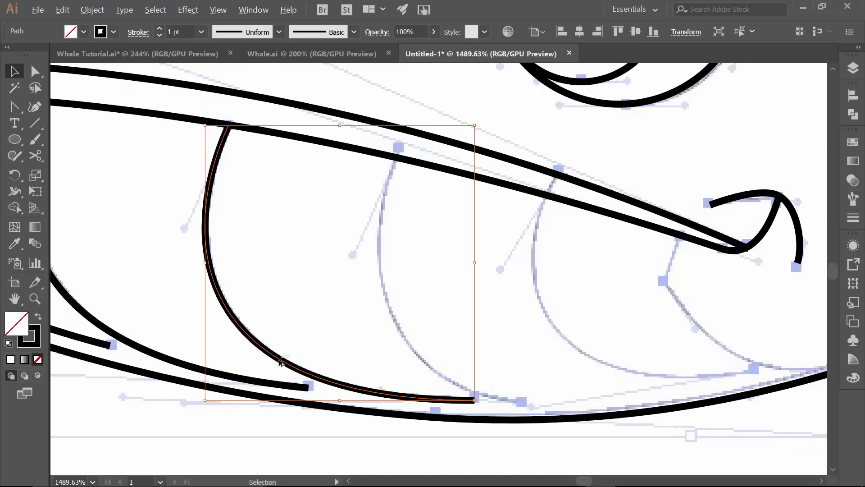
left_click_drag(279, 360, 452, 391)
key("a")
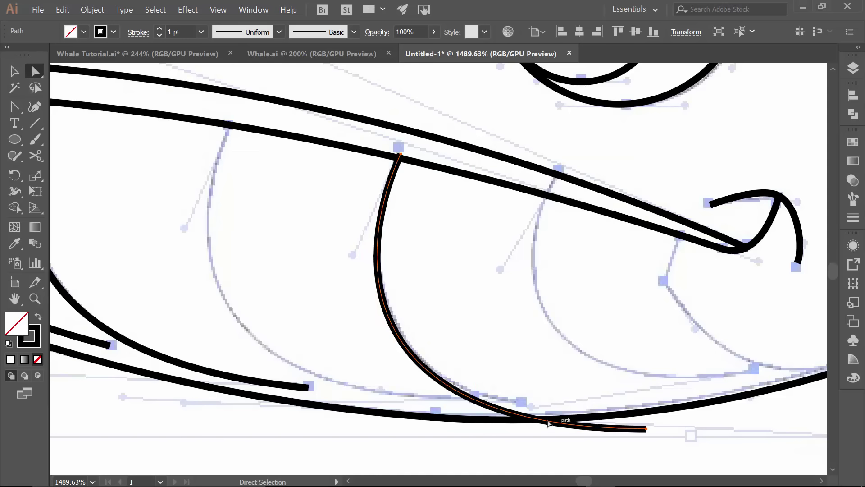
- Cut the fifth belly groove with Scissors just above the belly outline and delete the surplus tail
key("c")
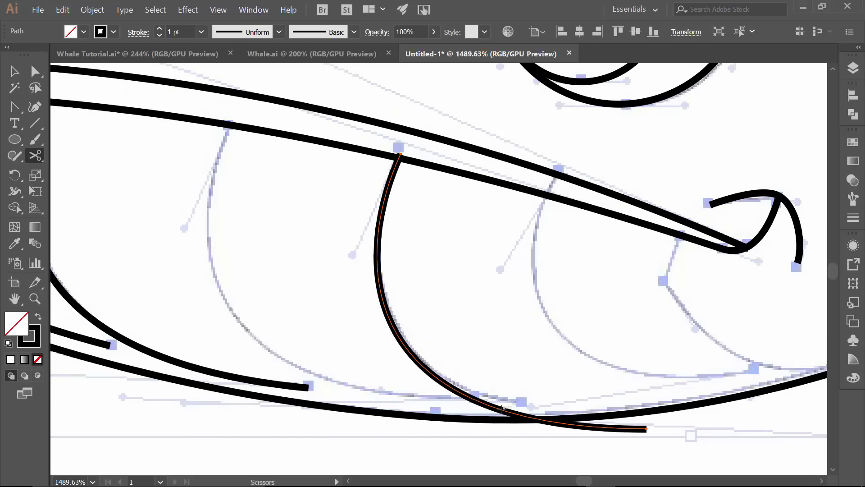
left_click(500, 409)
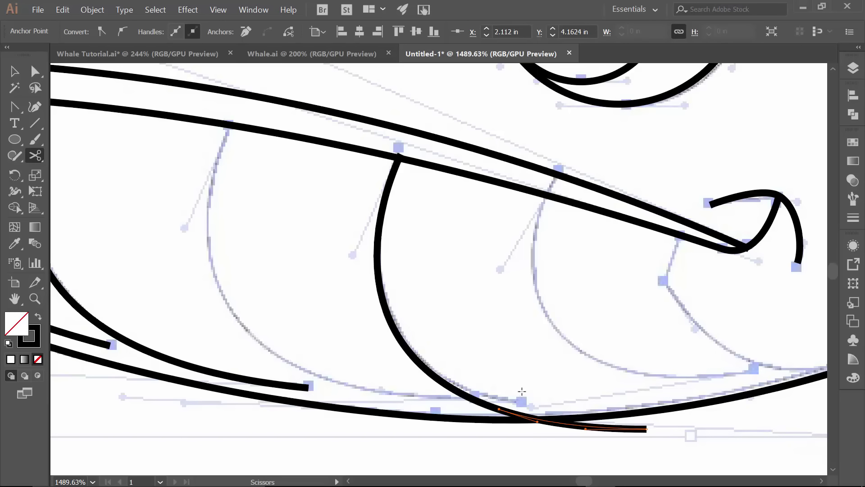
key("v")
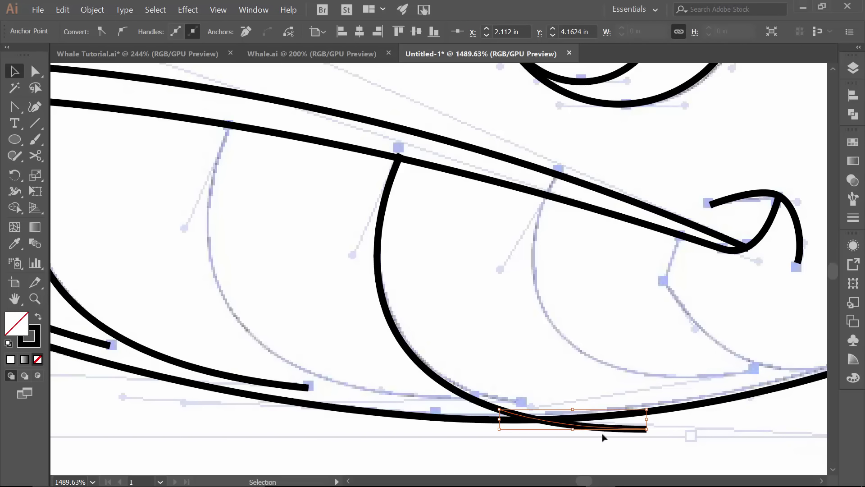
key("Delete")
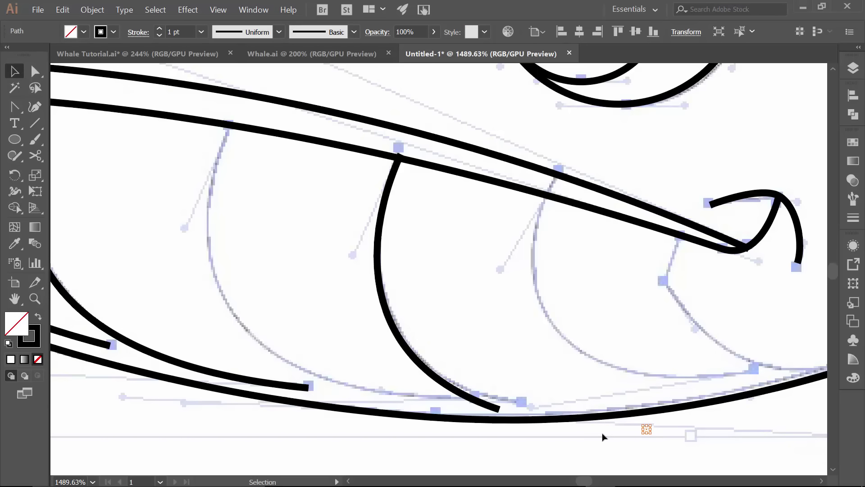
left_click(603, 436)
key("a")
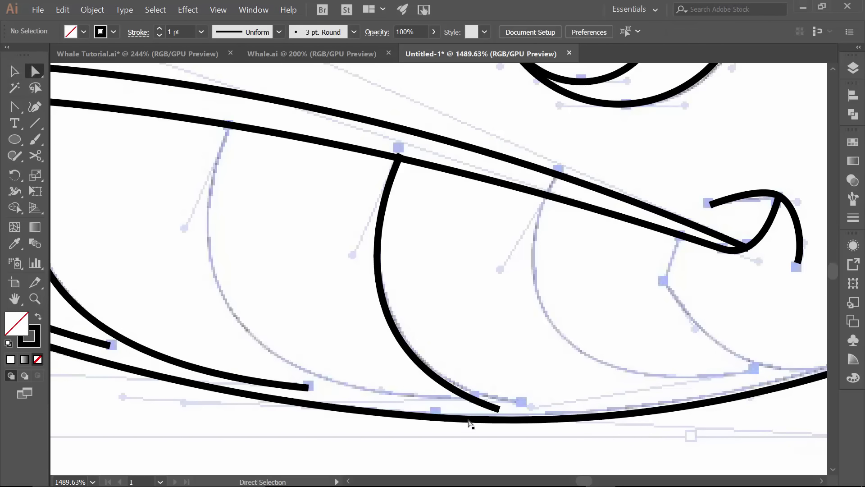
- Move the fifth belly groove's lower end onto the template anchor and adjust its handle to follow the template curve
left_click(499, 410)
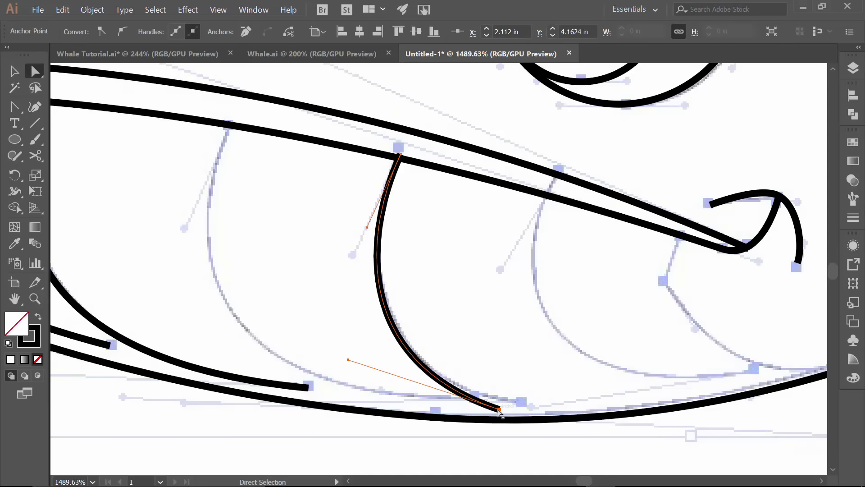
left_click_drag(499, 410, 521, 402)
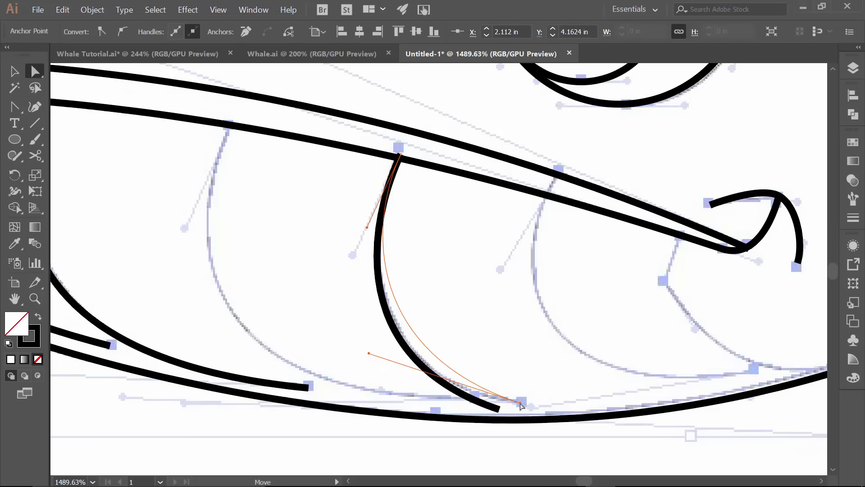
left_click_drag(368, 354, 358, 383)
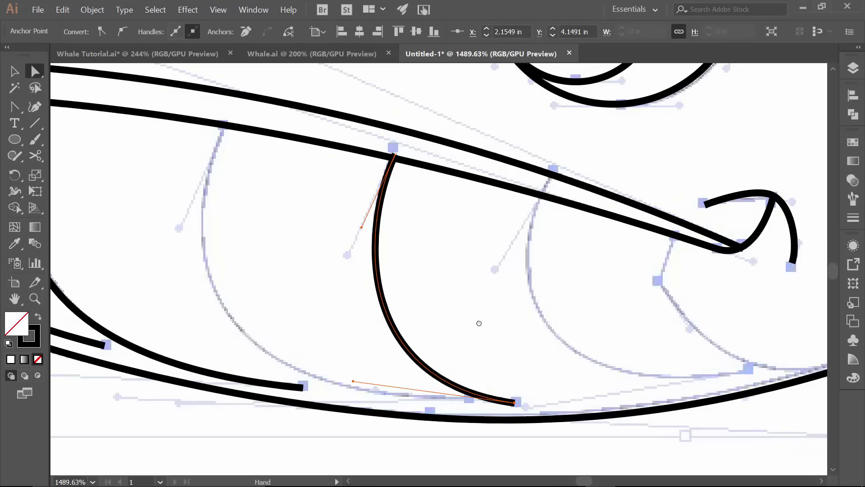
- Duplicate the fifth belly groove and place the copy's upper end at the top anchor of the sixth template groove
scroll(426, 352, "right", 3)
key("v")
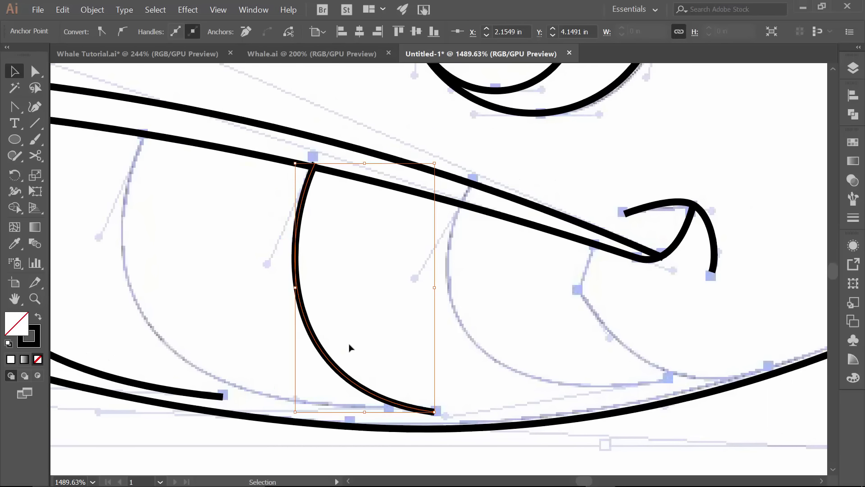
left_click(350, 347)
left_click(330, 361)
left_click_drag(331, 361, 490, 376)
- Move the sixth belly groove's lower end onto the template anchor and match both handles to the template
key("a")
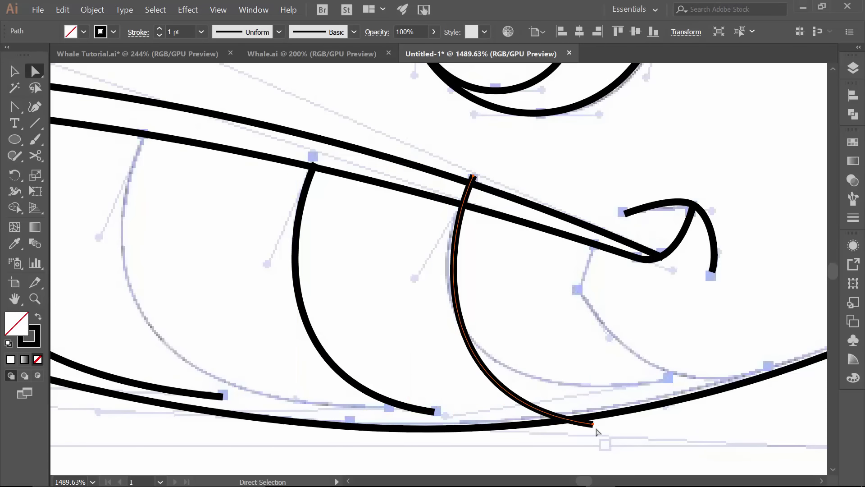
left_click_drag(593, 425, 667, 378)
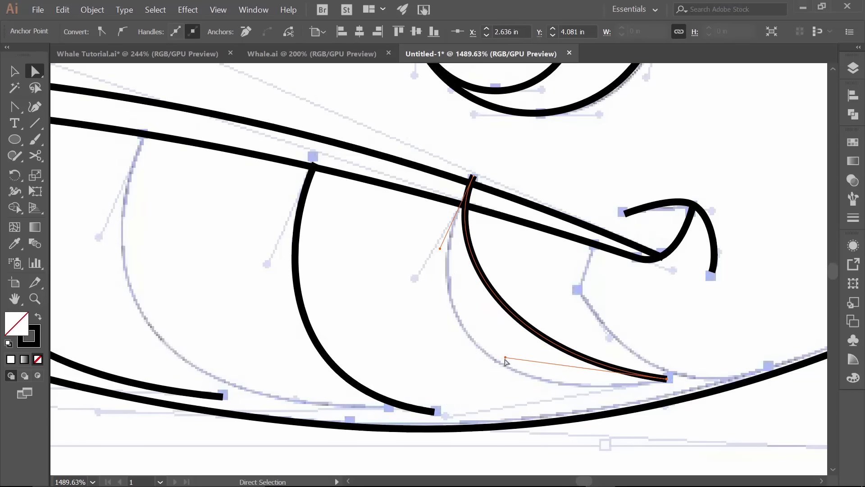
left_click_drag(505, 359, 439, 418)
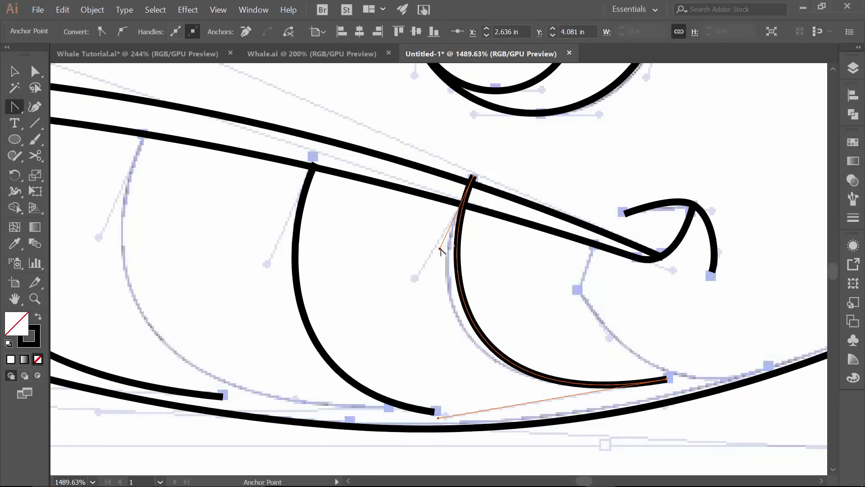
left_click_drag(440, 249, 415, 277)
- Draw a three-anchor Pen path for the last belly groove, from the mouth corner through the template's bend to the belly outline
left_click_drag(569, 337, 356, 344)
key("p")
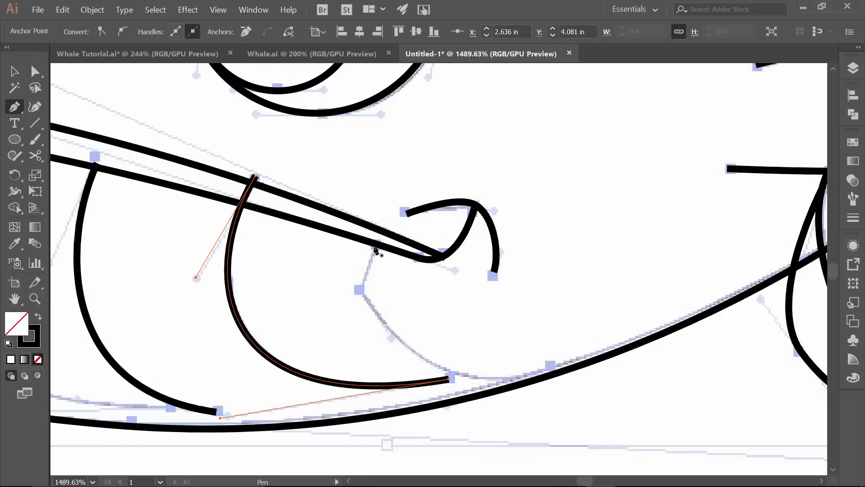
left_click(371, 272, "ctrl")
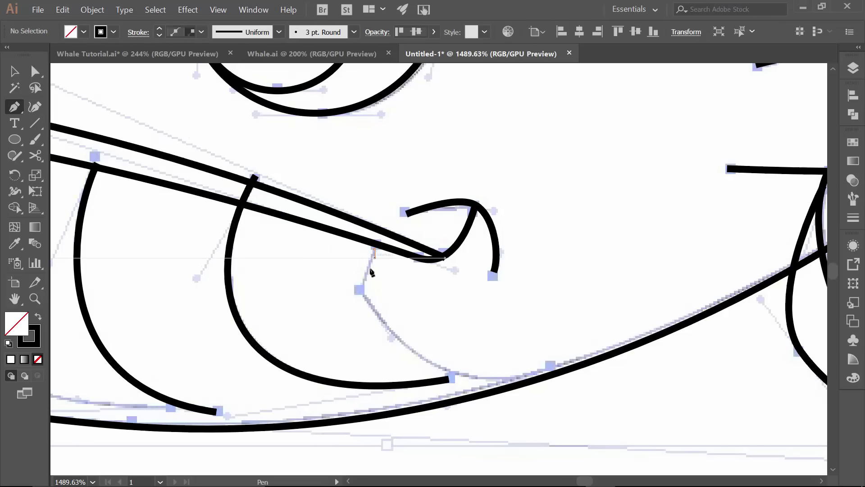
left_click(359, 290)
left_click(550, 366)
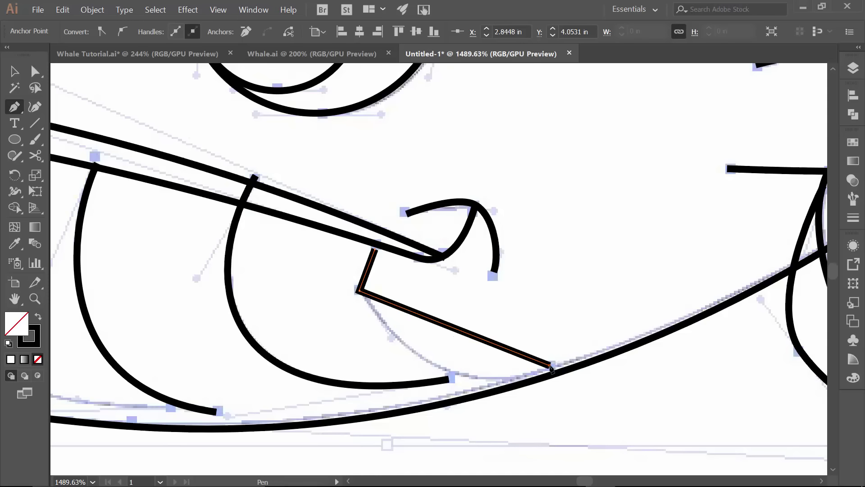
- Curve the last groove's lower segment to the template's handles and keep its short upper segment straight with a sharp corner
key("shift+c")
left_click_drag(359, 290, 391, 341)
left_click_drag(549, 366, 651, 326)
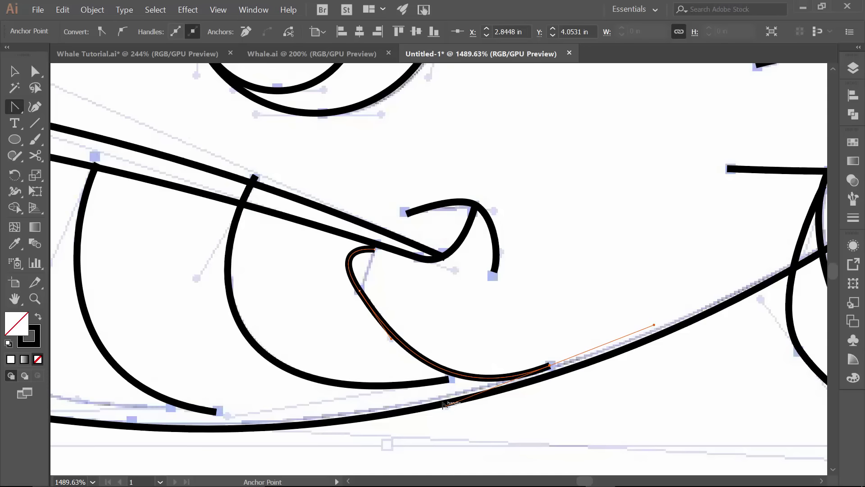
key("a")
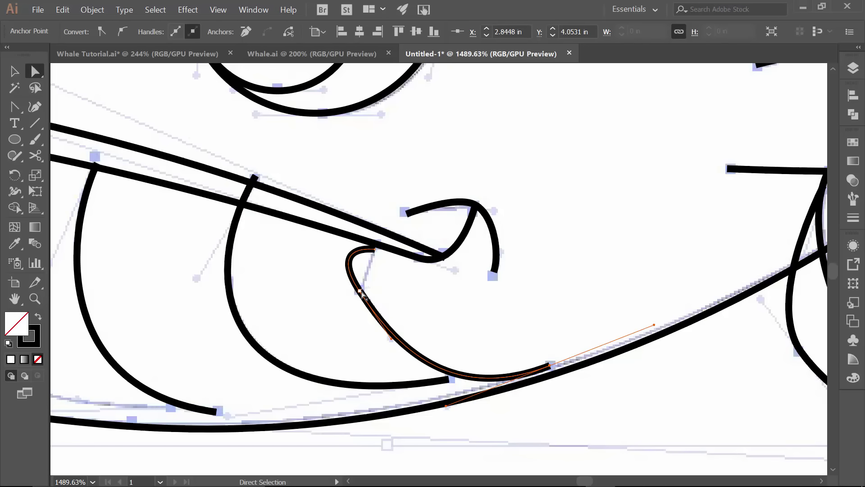
key("shift+c")
mouse_move(361, 292)
left_mouse_down()
mouse_move(332, 245)
mouse_move(366, 279)
left_mouse_up()
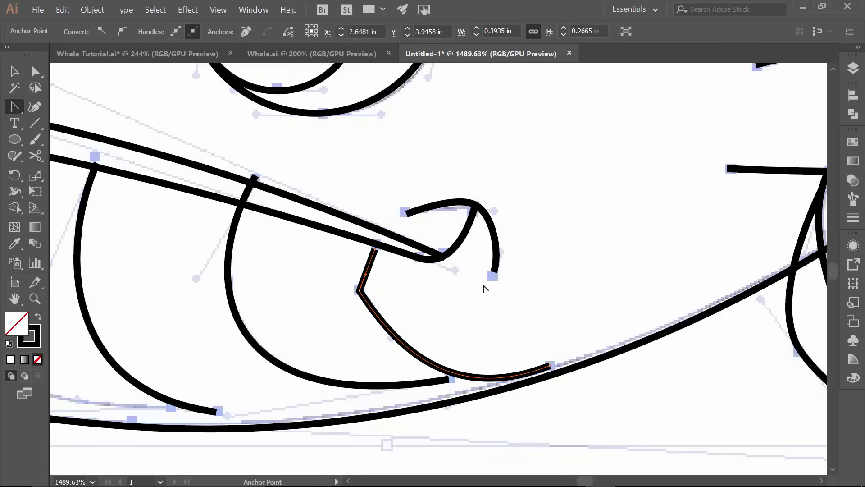
- Duplicate the fifth belly groove and place the copy on the uninked fourth template groove
key("ctrl+0")
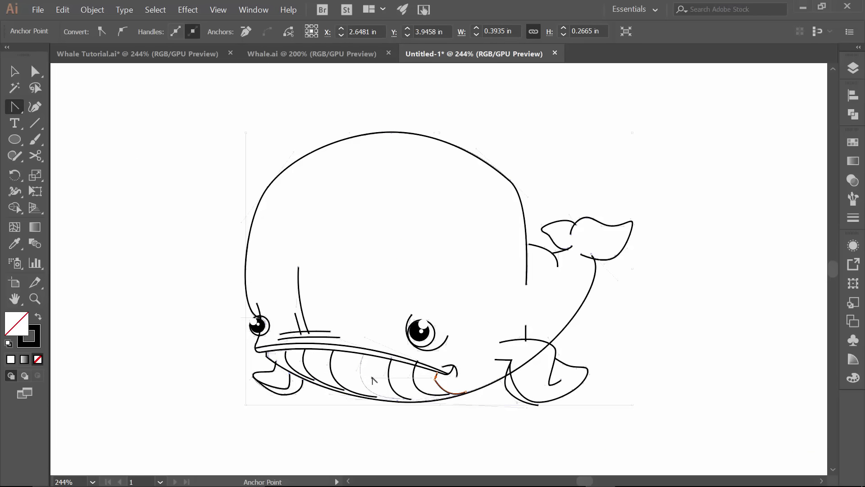
key("v")
left_click(389, 379)
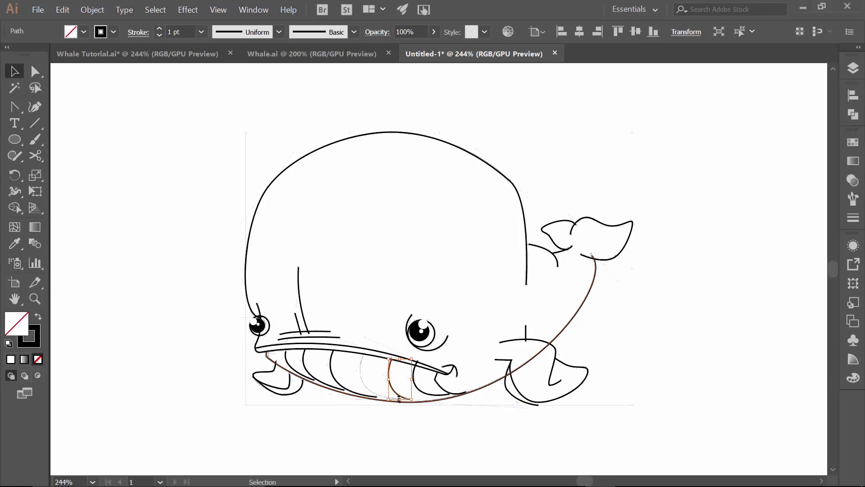
left_click_drag(398, 396, 371, 393)
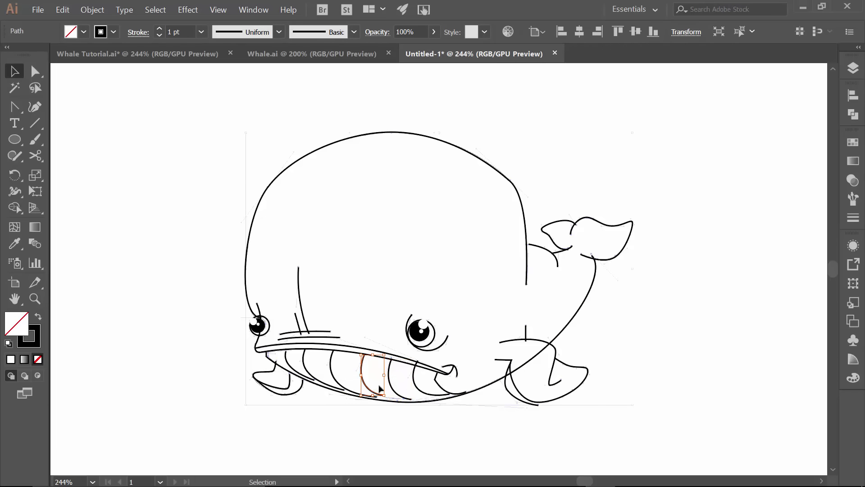
- Move the new fourth groove's lower end onto its template anchor and extend the handle until the curve follows the template
key("a")
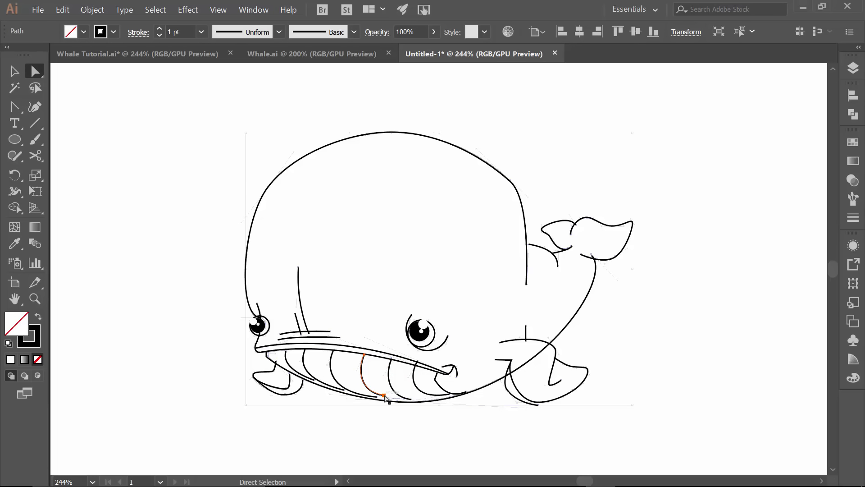
left_click_drag(384, 395, 404, 402)
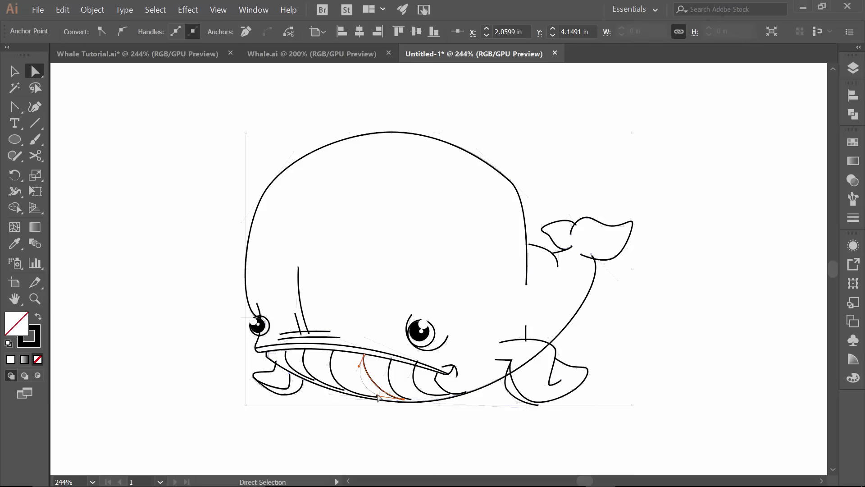
scroll(378, 397, "up", 10)
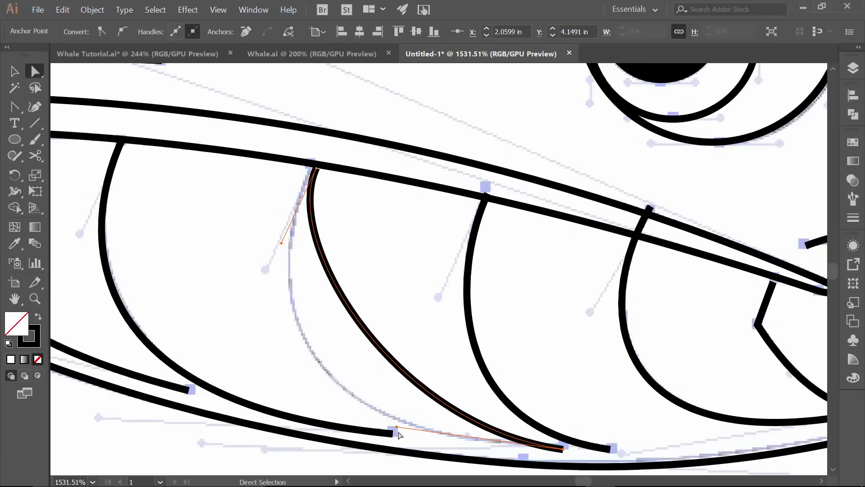
left_click_drag(398, 429, 242, 446)
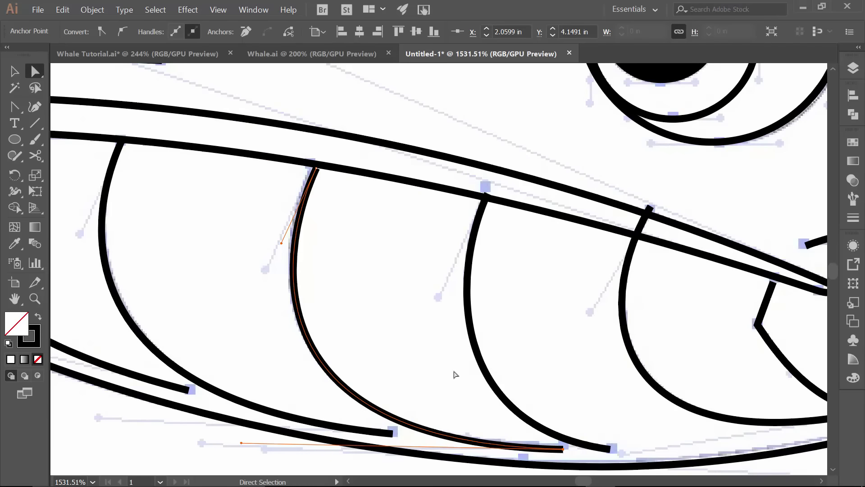
- Save the document as the Adobe Illustrator file Whale Tutorial 2, accepting the default Illustrator options
key("ctrl+0")
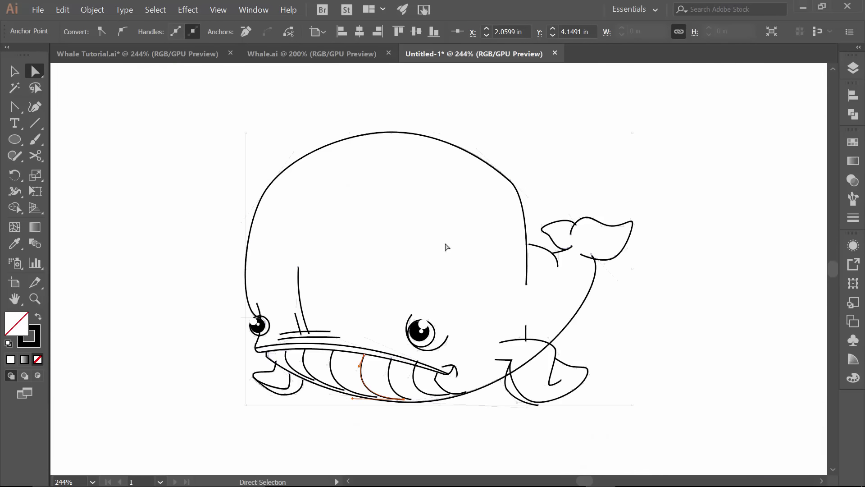
key("ctrl+s")
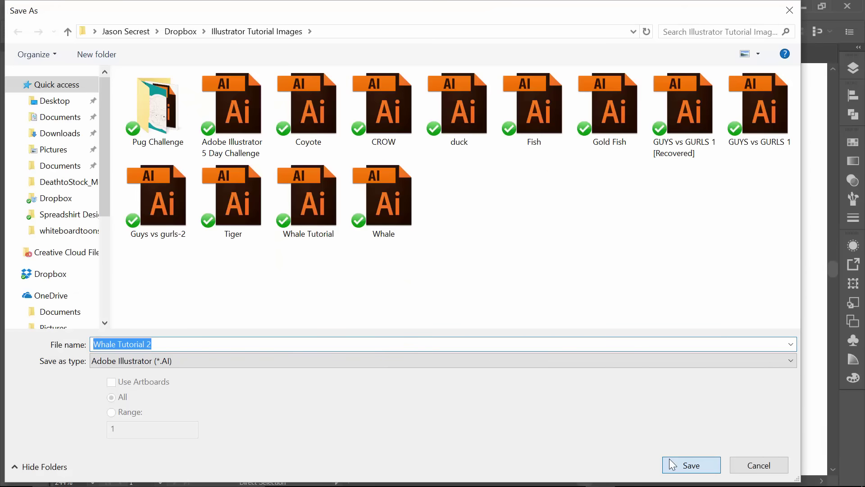
left_click(673, 464)
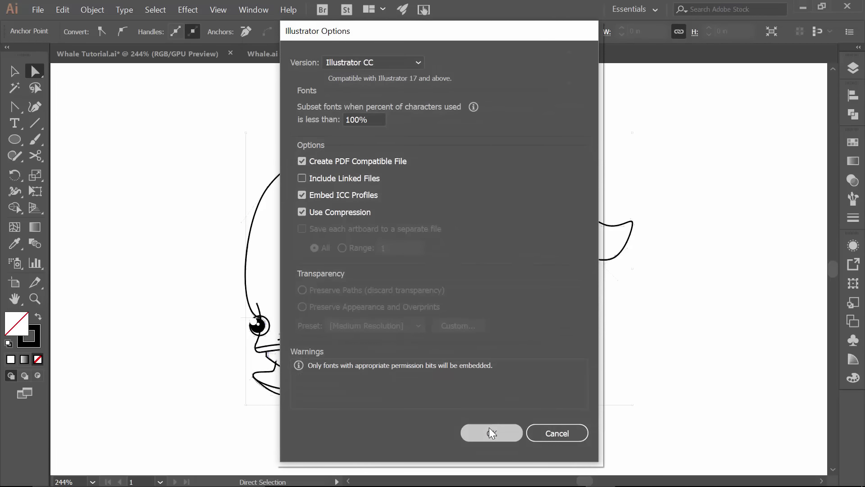
left_click(491, 433)
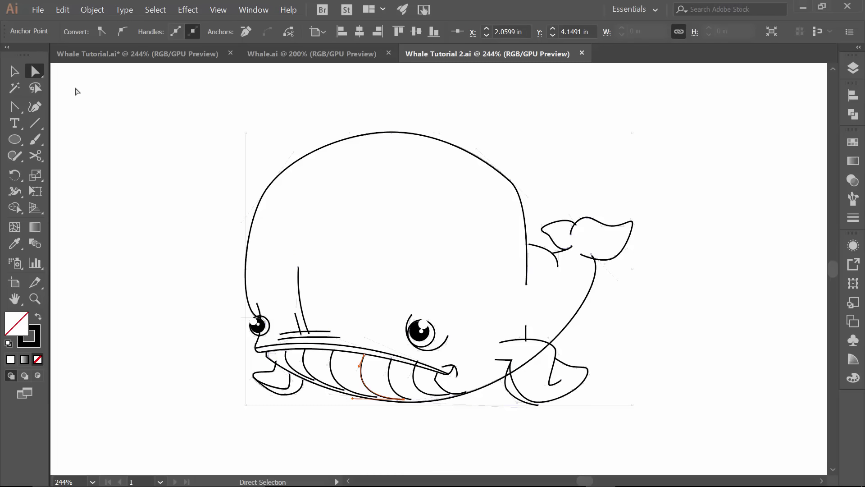
- Deselect the artwork and hide the Handles layer and the no-handles template layer, leaving only INKING visible
left_click(15, 75)
left_click(76, 113)
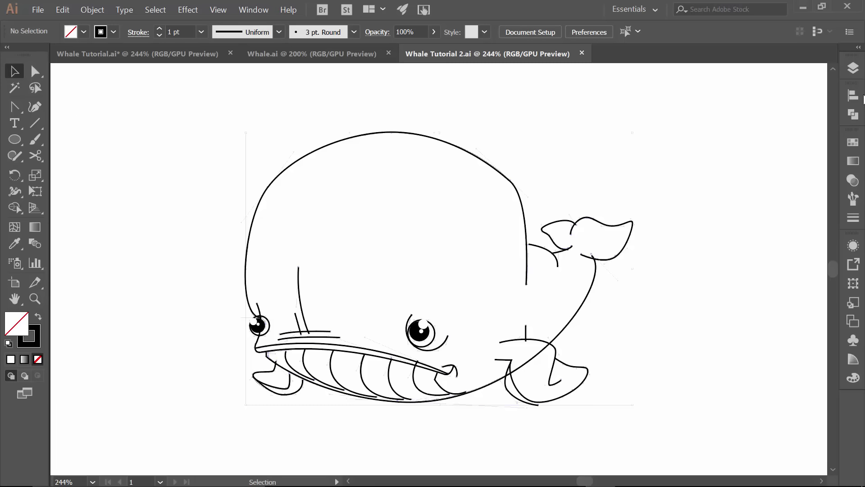
left_click(849, 69)
left_click(694, 96)
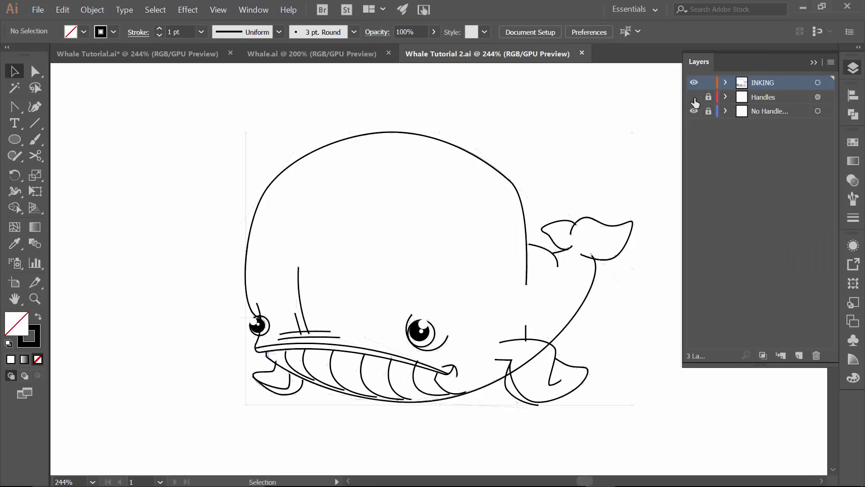
left_click(694, 111)
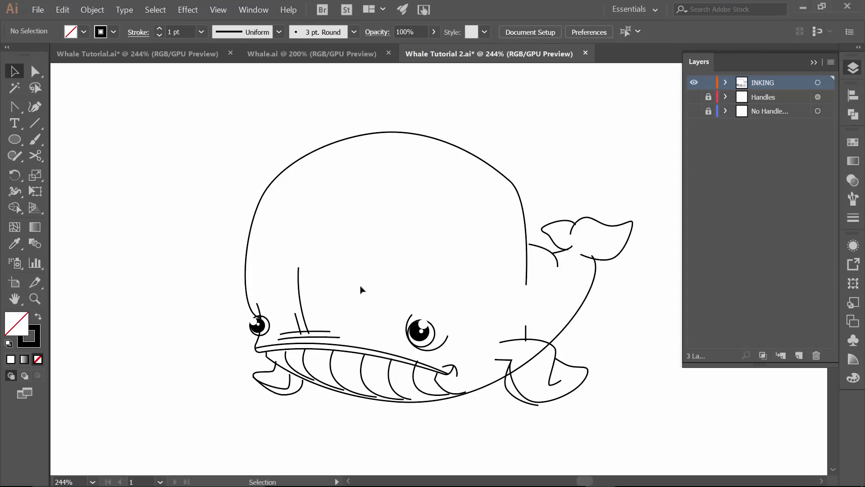
left_click(814, 63)
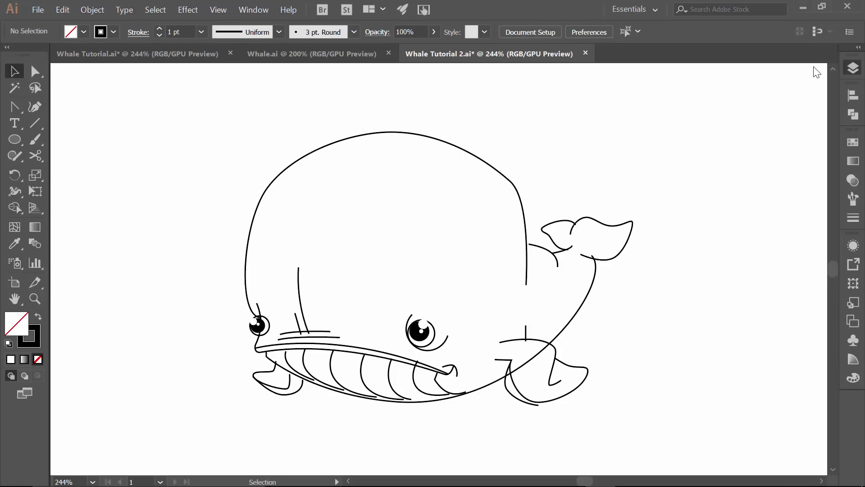